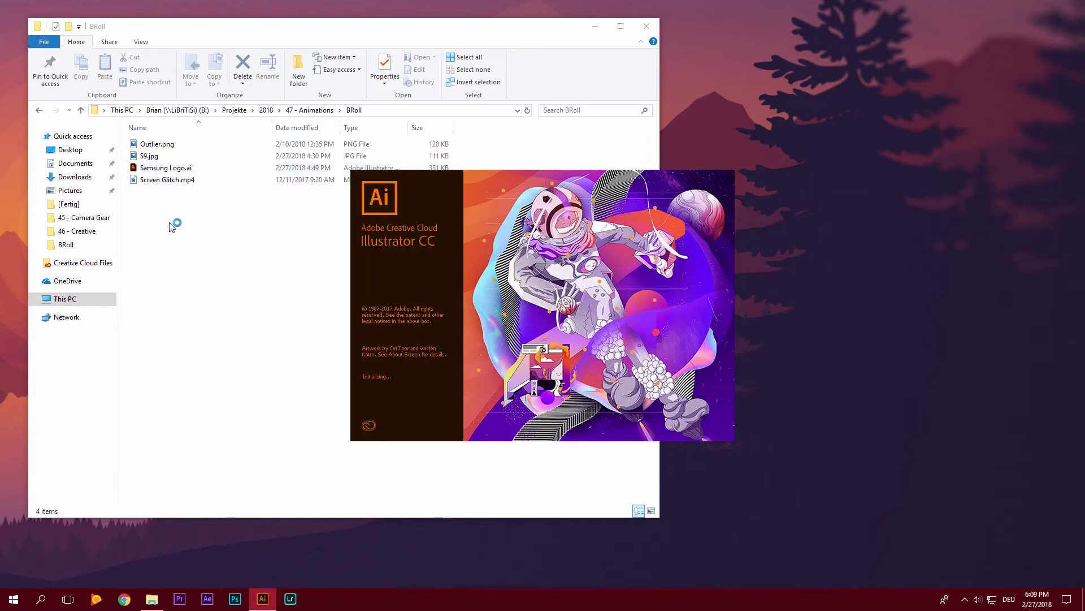
Step: Place S9.jpg on the artboard and enlarge the phone image to about 1444 × 1276 px
{"action": "left_click_drag", "start_coordinate": [169, 223], "coordinate": [174, 140]}
{"action": "left_click", "coordinate": [189, 262]}
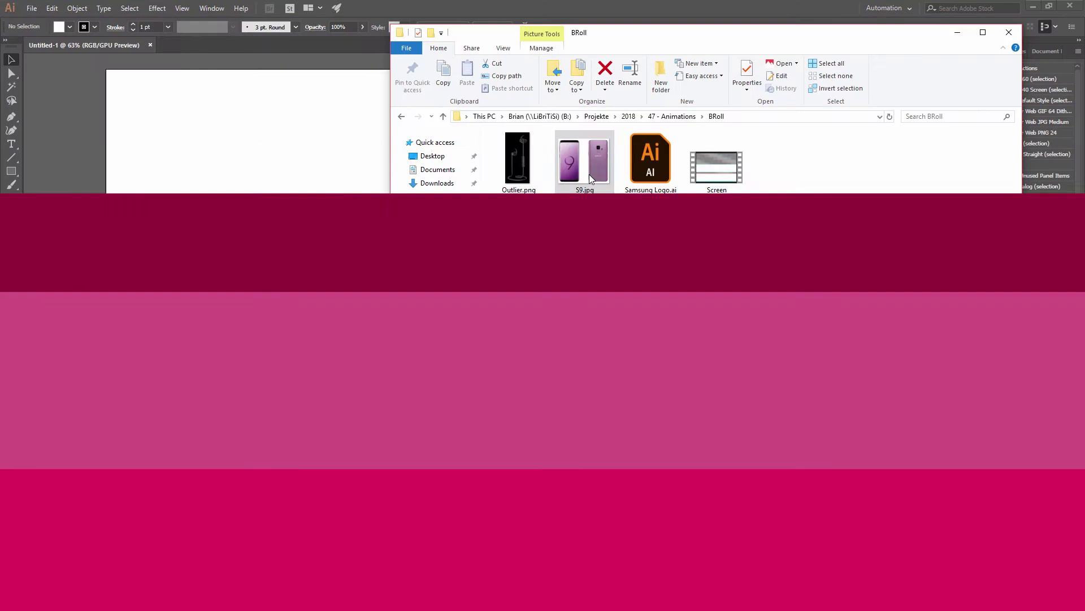
{"action": "left_click_drag", "start_coordinate": [589, 174], "coordinate": [293, 276]}
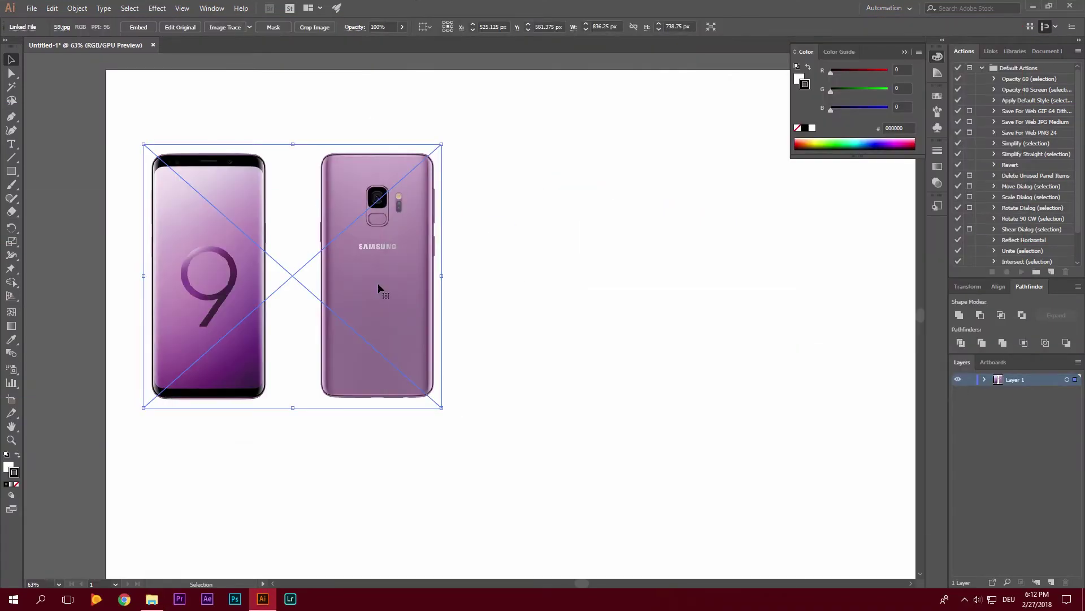
{"action": "left_click_drag", "start_coordinate": [377, 283], "coordinate": [447, 249]}
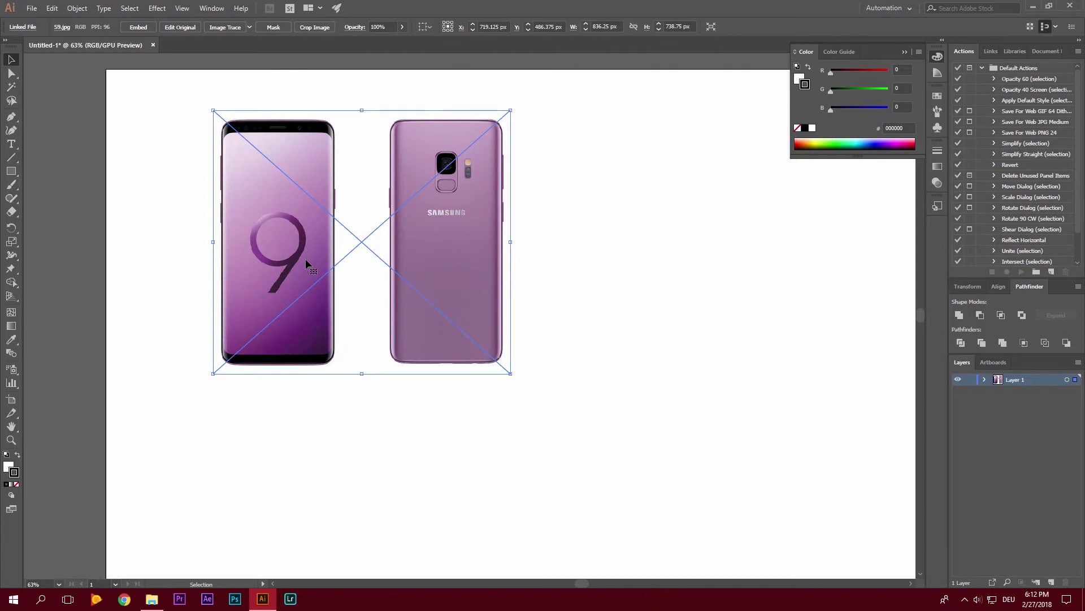
{"action": "left_click_drag", "start_coordinate": [511, 375], "coordinate": [831, 565]}
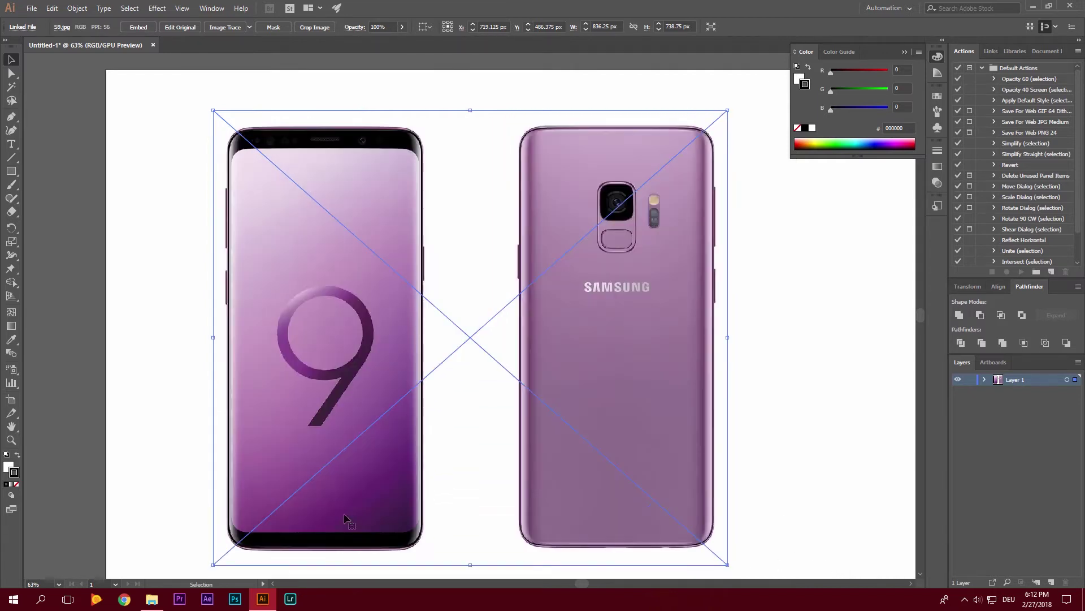
Step: Centre the phone image on the artboard at about X 1280 px, Y 720 px
{"action": "left_click", "coordinate": [32, 584]}
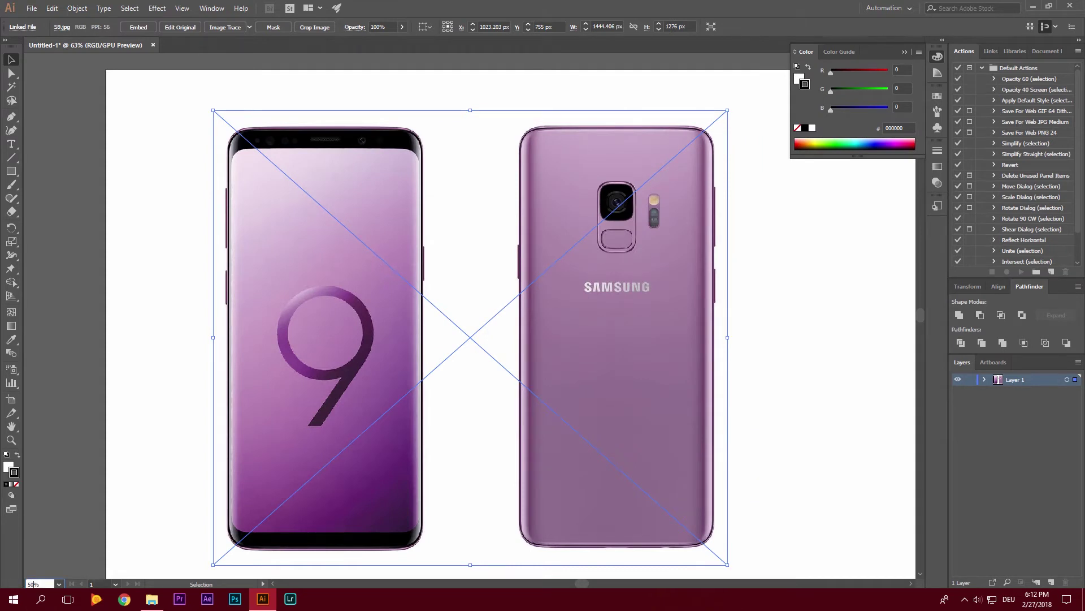
{"action": "key", "text": "Return"}
{"action": "scroll", "coordinate": [586, 582], "scroll_direction": "right", "scroll_amount": 3}
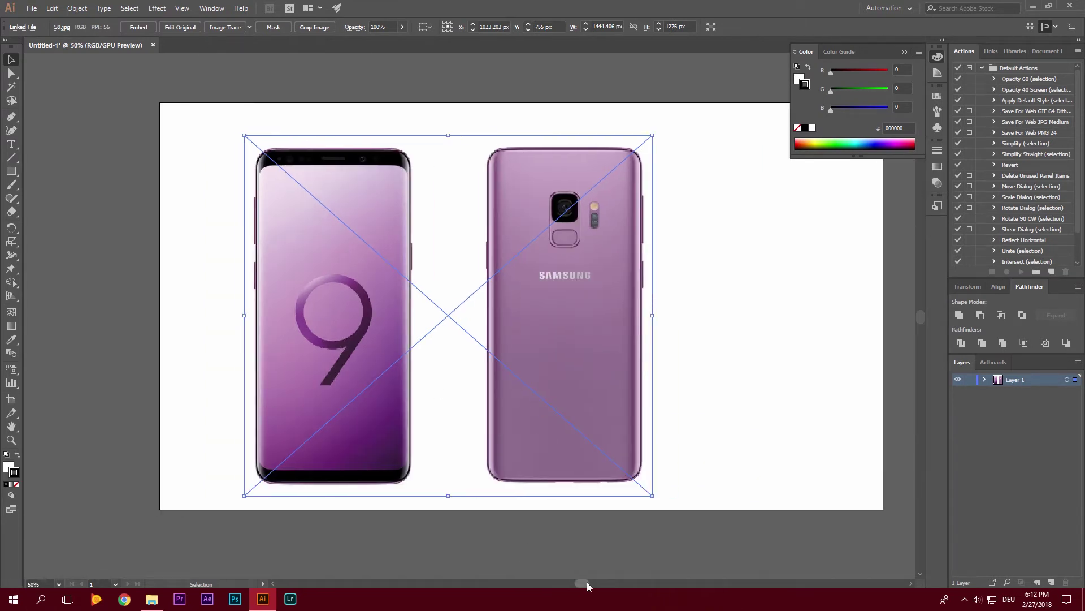
{"action": "left_click_drag", "start_coordinate": [483, 341], "coordinate": [555, 333]}
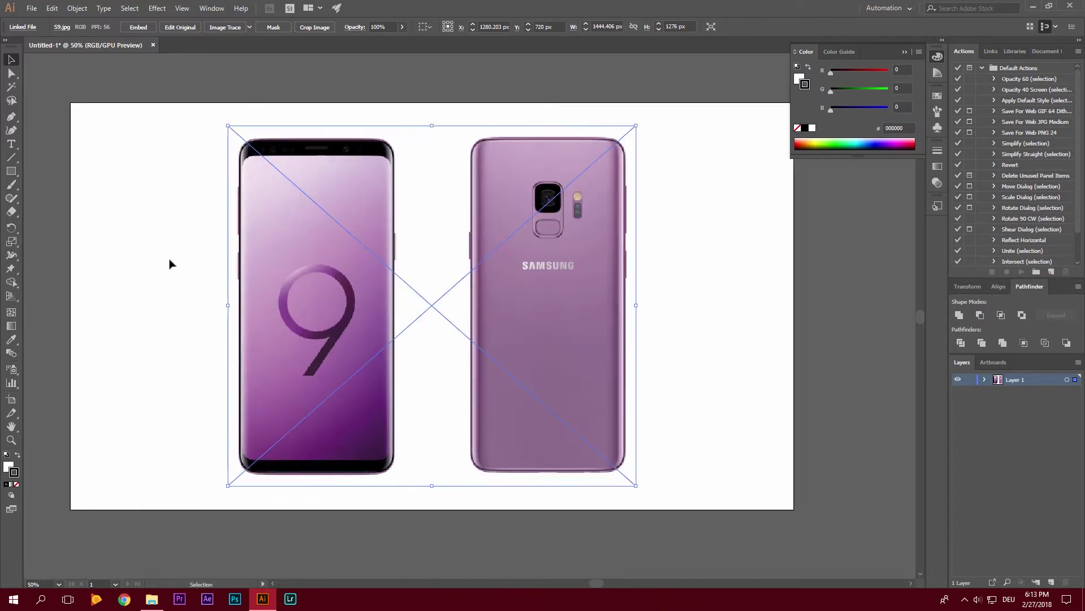
Step: Draw a rounded rectangle about 568 × 1186 px over the front view of the phone
{"action": "left_click", "coordinate": [10, 174]}
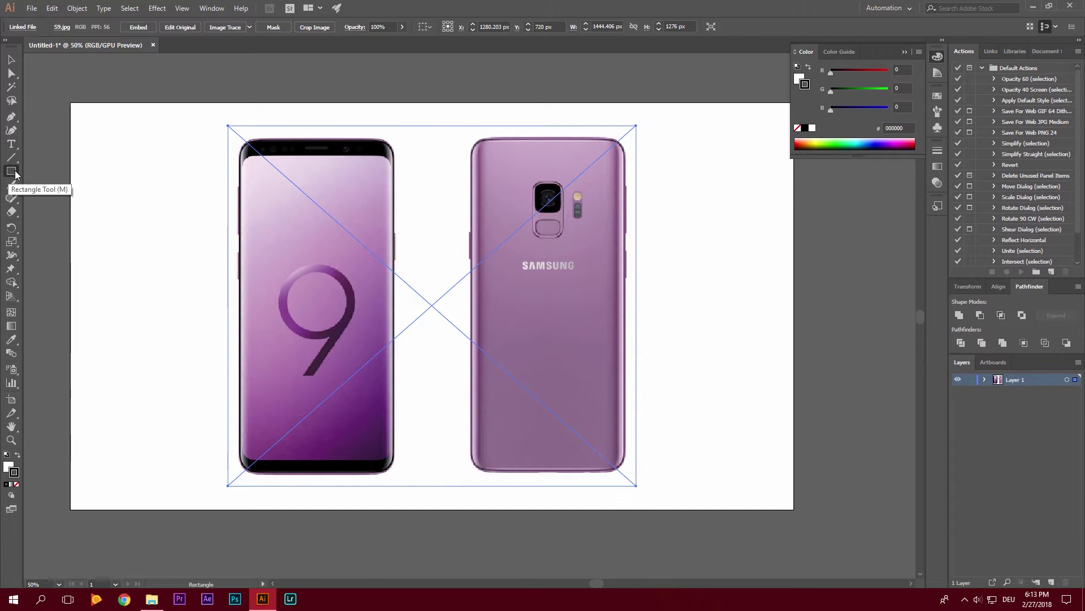
{"action": "left_click", "coordinate": [10, 171]}
{"action": "left_click", "coordinate": [37, 185]}
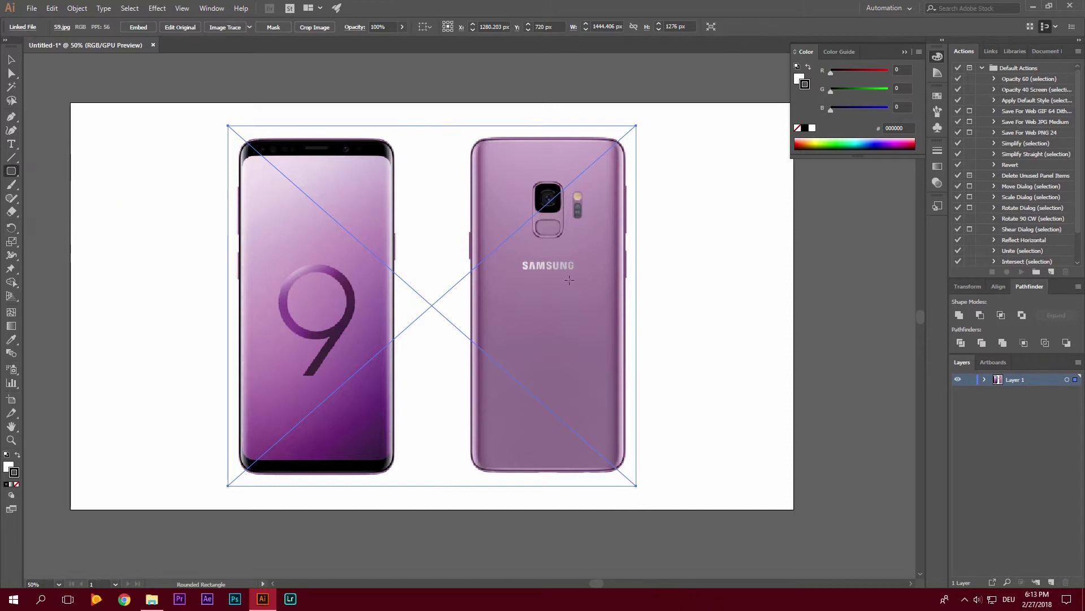
{"action": "key", "text": "ctrl+shift+a"}
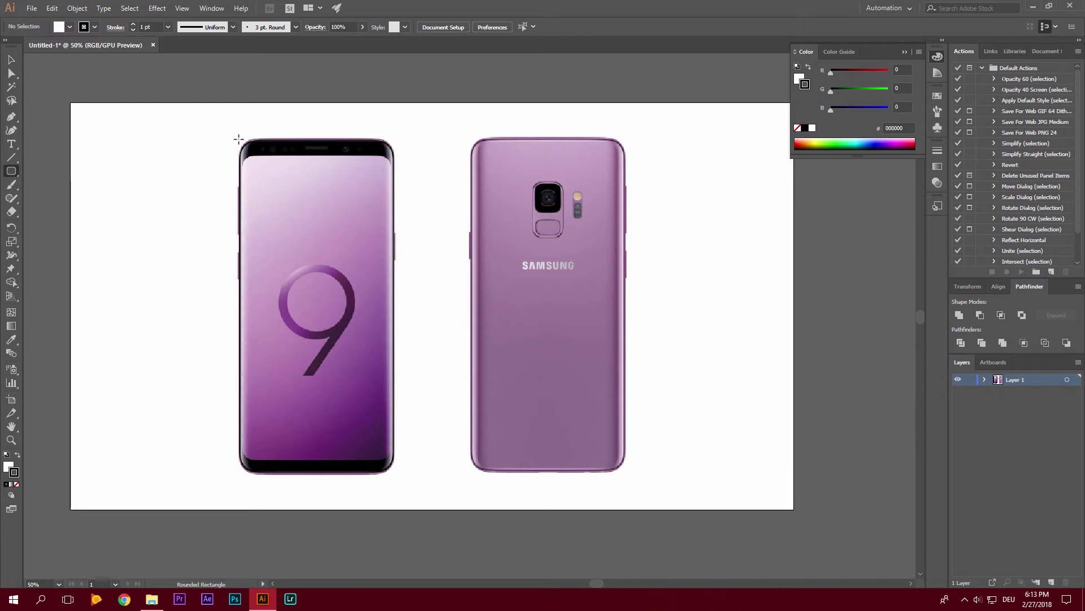
{"action": "mouse_move", "coordinate": [235, 138]}
{"action": "left_mouse_down"}
{"action": "mouse_move", "coordinate": [283, 181]}
{"action": "mouse_move", "coordinate": [378, 335]}
{"action": "mouse_move", "coordinate": [396, 474]}
{"action": "left_mouse_up"}
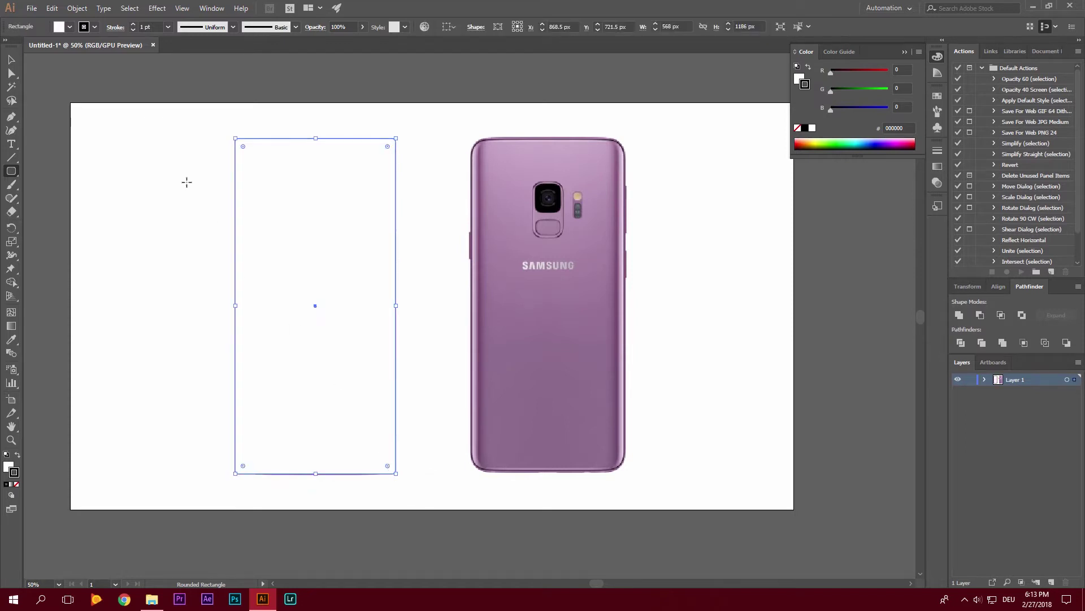
Step: Remove the rectangle's fill and set its stroke weight to 9 pt
{"action": "left_click", "coordinate": [59, 29]}
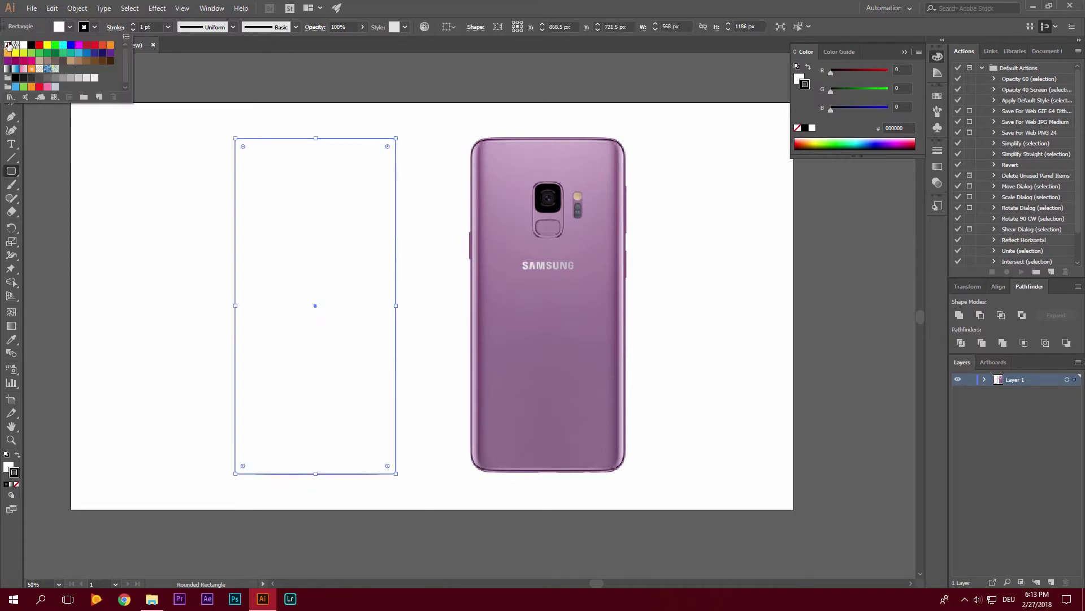
{"action": "left_click", "coordinate": [7, 45]}
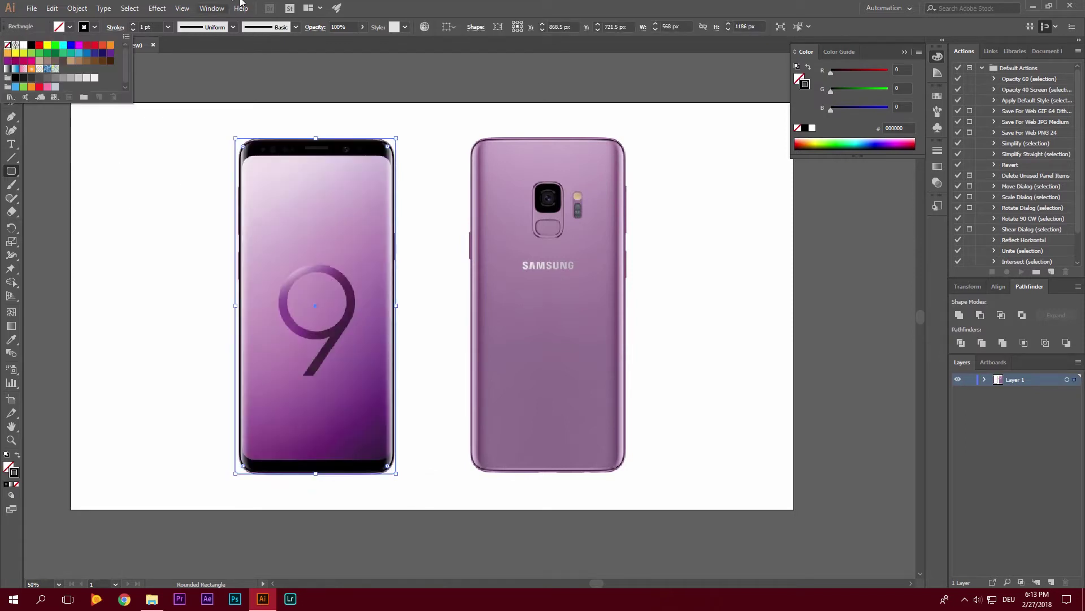
{"action": "left_click", "coordinate": [133, 24]}
{"action": "left_click", "coordinate": [133, 24]}
{"action": "left_click", "coordinate": [133, 24]}
{"action": "left_click", "coordinate": [133, 24]}
{"action": "left_click", "coordinate": [133, 24]}
{"action": "left_click", "coordinate": [134, 24]}
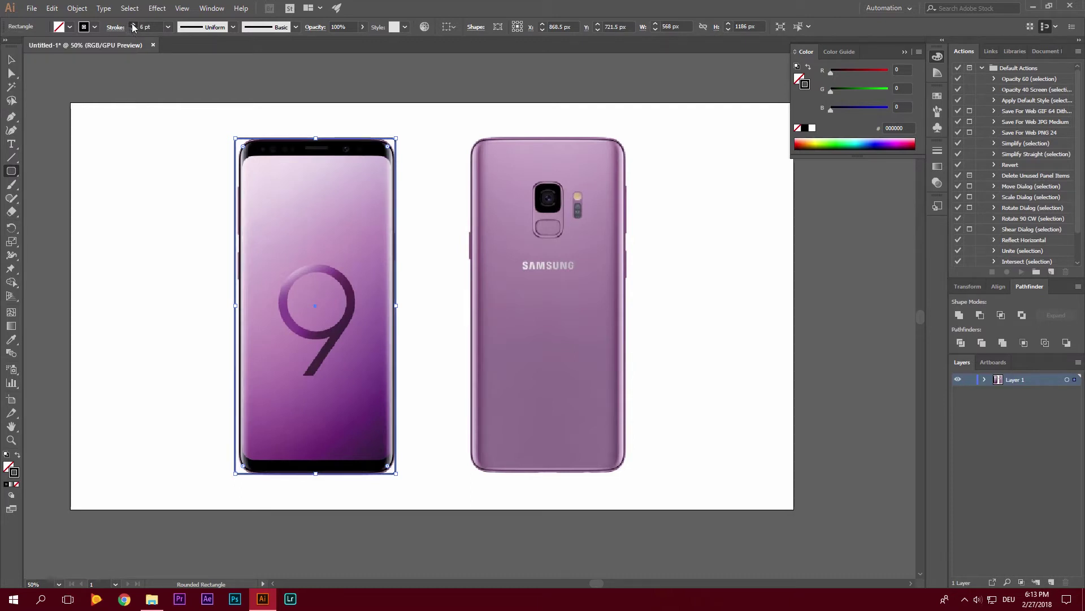
{"action": "left_click", "coordinate": [134, 24]}
{"action": "left_click", "coordinate": [133, 24]}
{"action": "left_click", "coordinate": [134, 24]}
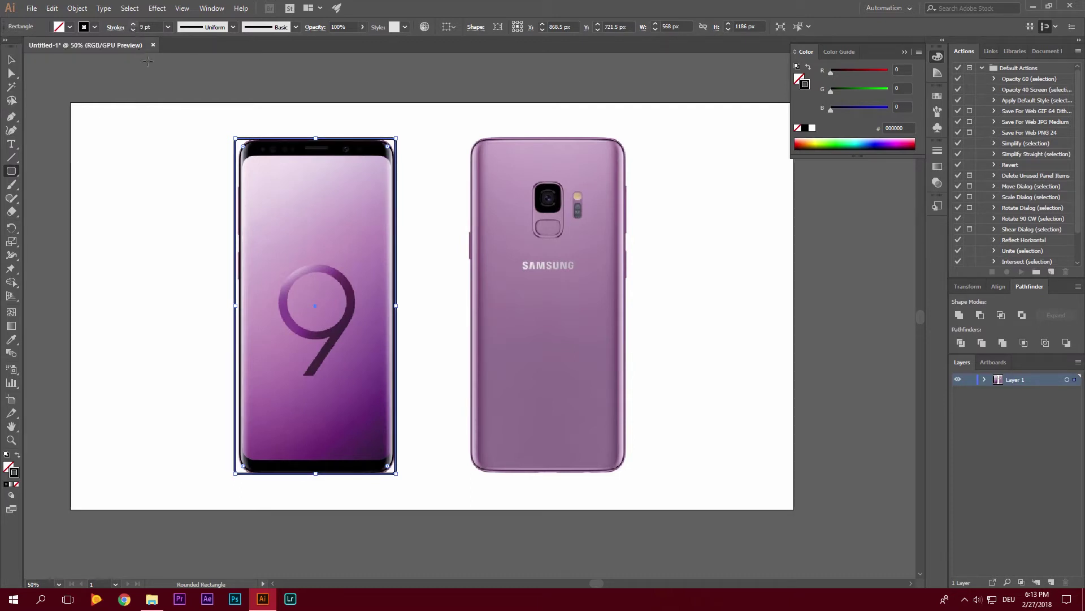
Step: Narrow the outline to 554 px and round its corners to 68.5 px to match the phone body
{"action": "left_click", "coordinate": [11, 59]}
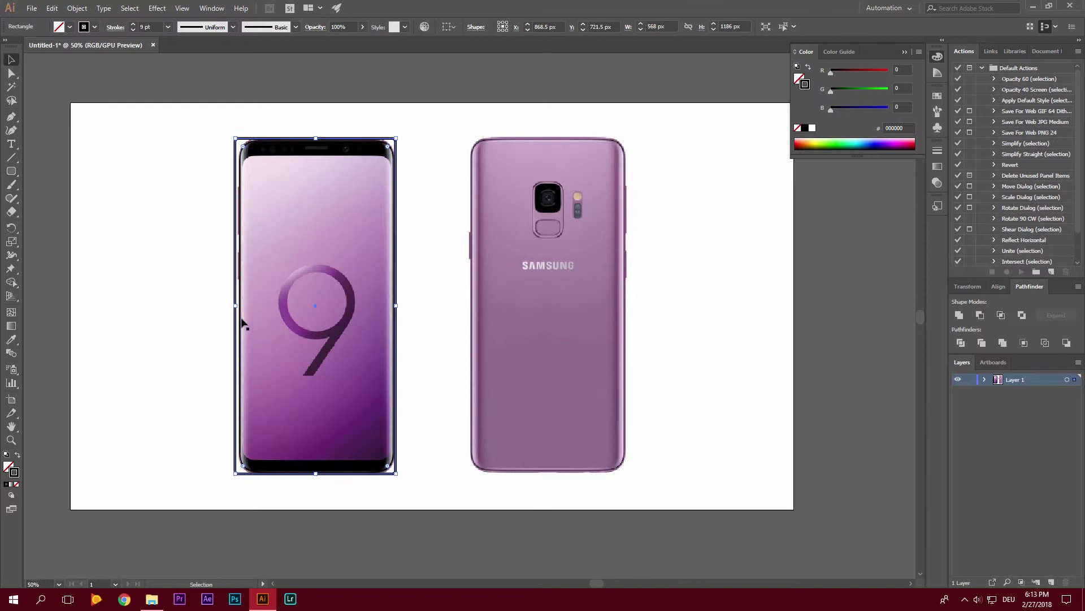
{"action": "left_click_drag", "start_coordinate": [236, 305], "coordinate": [247, 310]}
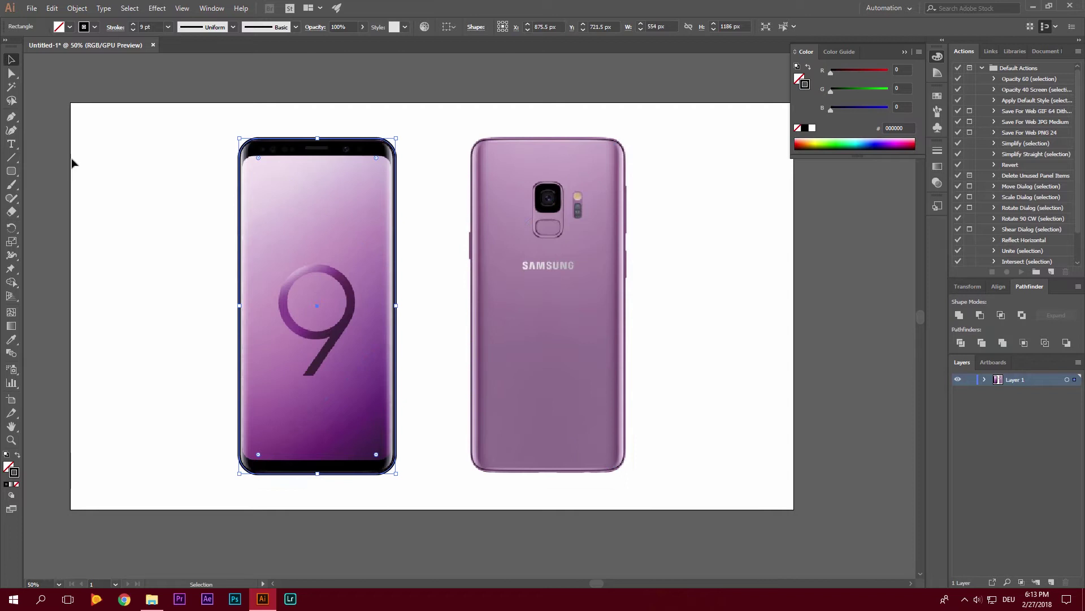
{"action": "left_click", "coordinate": [167, 249]}
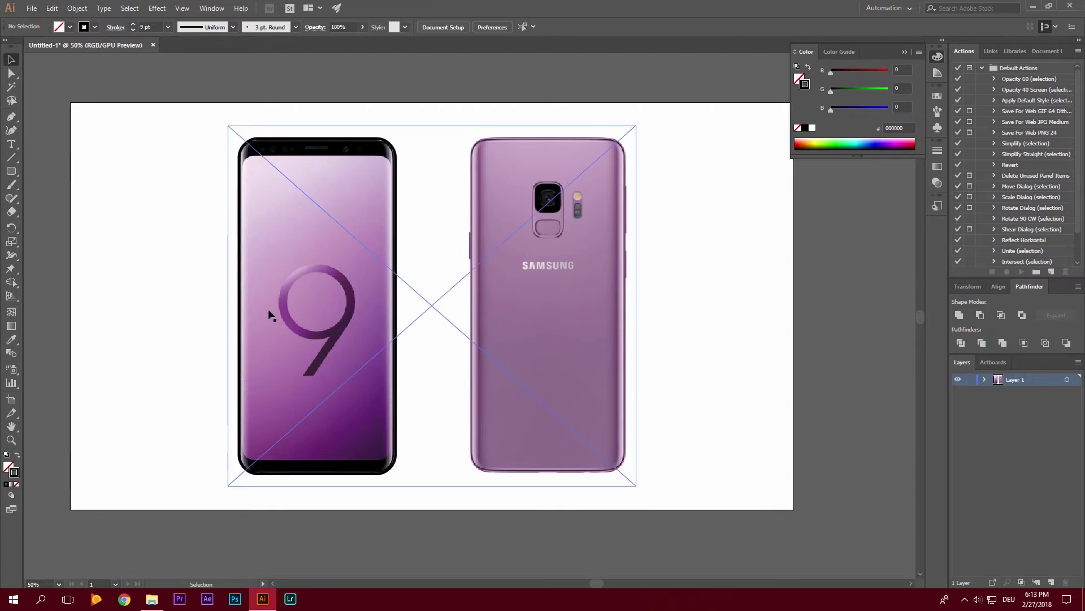
Step: Duplicate the phone outline and fit the copy to the display area, about 554 × 1088 px
{"action": "left_click", "coordinate": [263, 141]}
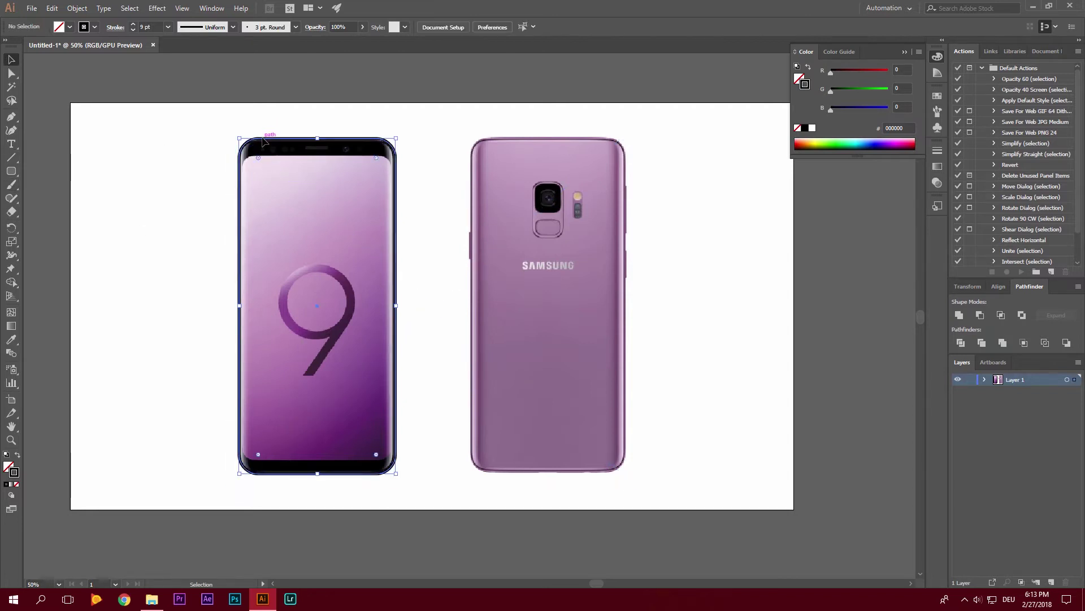
{"action": "left_click_drag", "start_coordinate": [263, 141], "coordinate": [415, 152]}
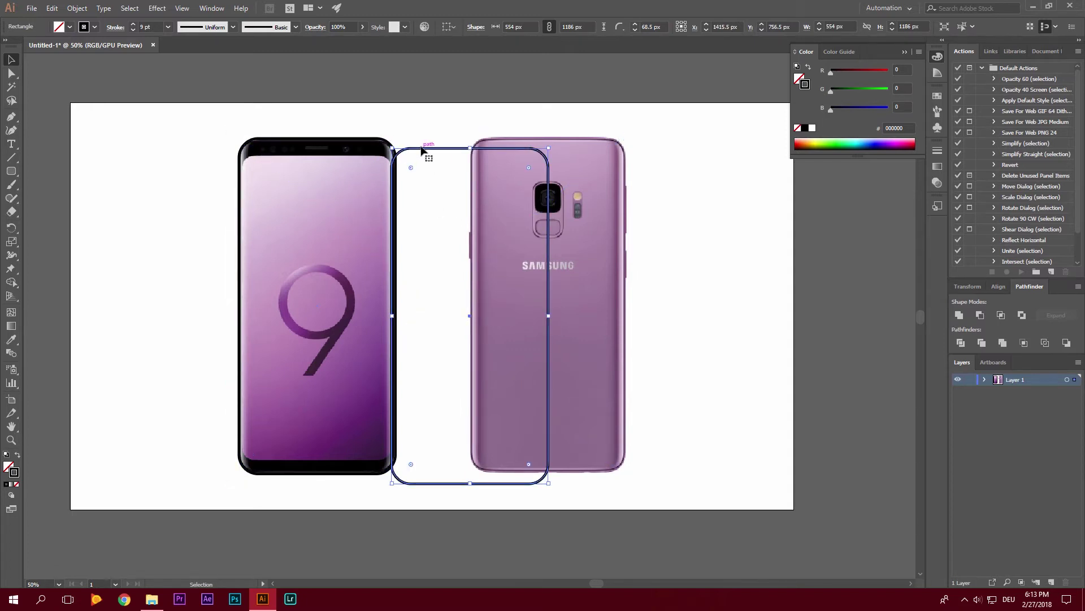
{"action": "left_click_drag", "start_coordinate": [423, 155], "coordinate": [322, 153]}
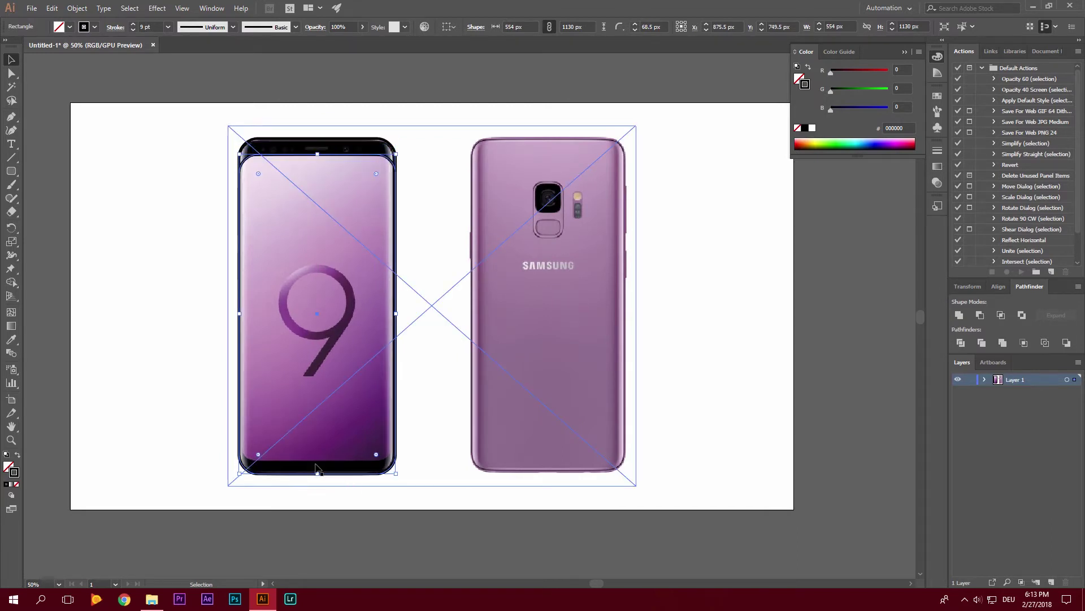
{"action": "left_click_drag", "start_coordinate": [318, 473], "coordinate": [318, 461]}
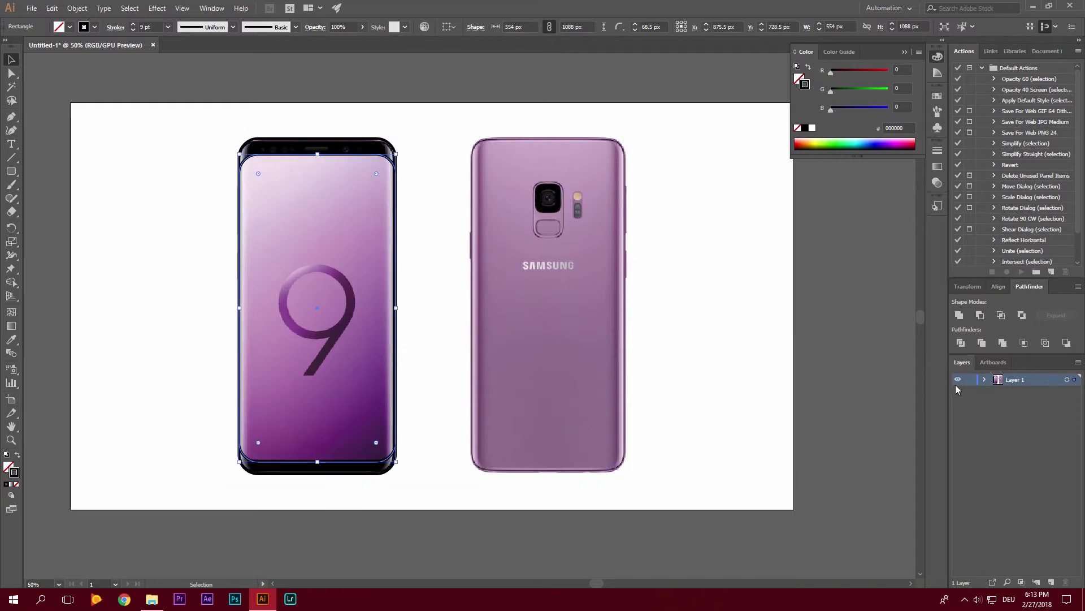
Step: Hide the linked phone image to check the two outlines on their own, and show the image again
{"action": "left_click", "coordinate": [984, 380]}
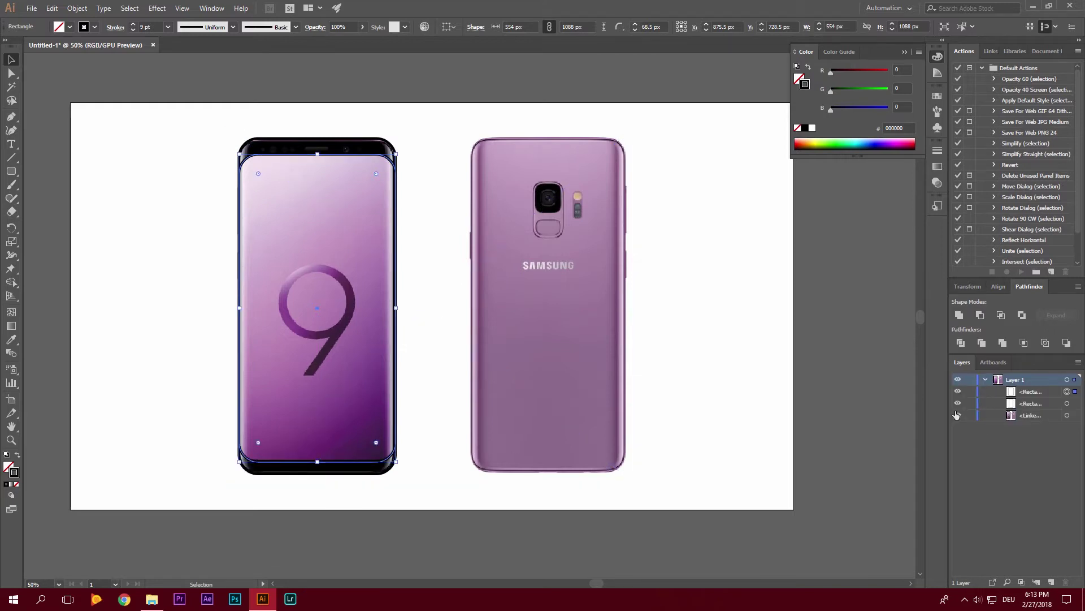
{"action": "left_click", "coordinate": [957, 415]}
{"action": "left_click", "coordinate": [709, 411]}
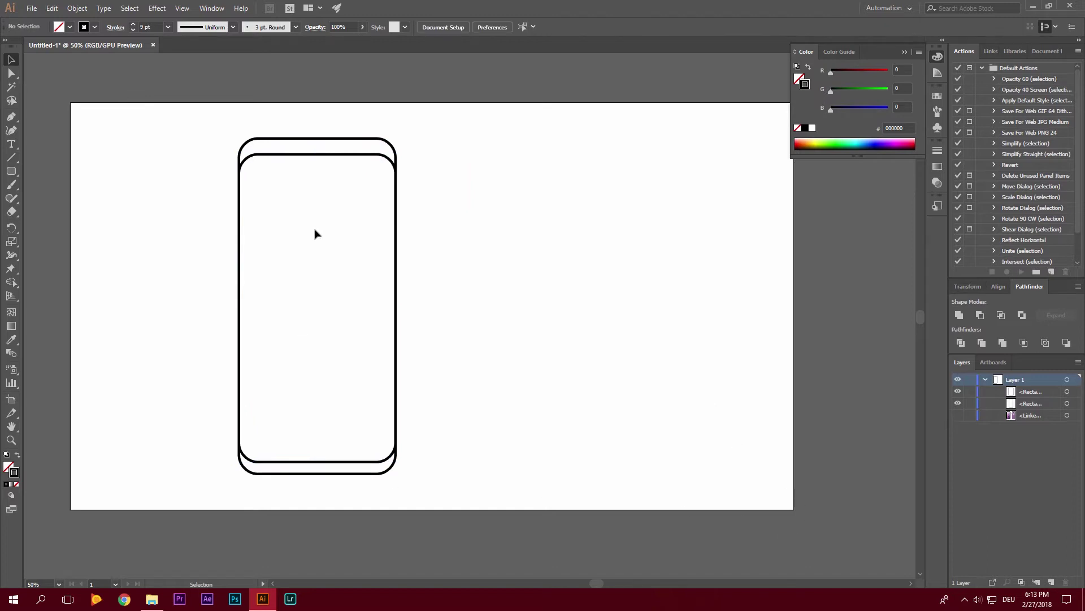
{"action": "left_click", "coordinate": [958, 416]}
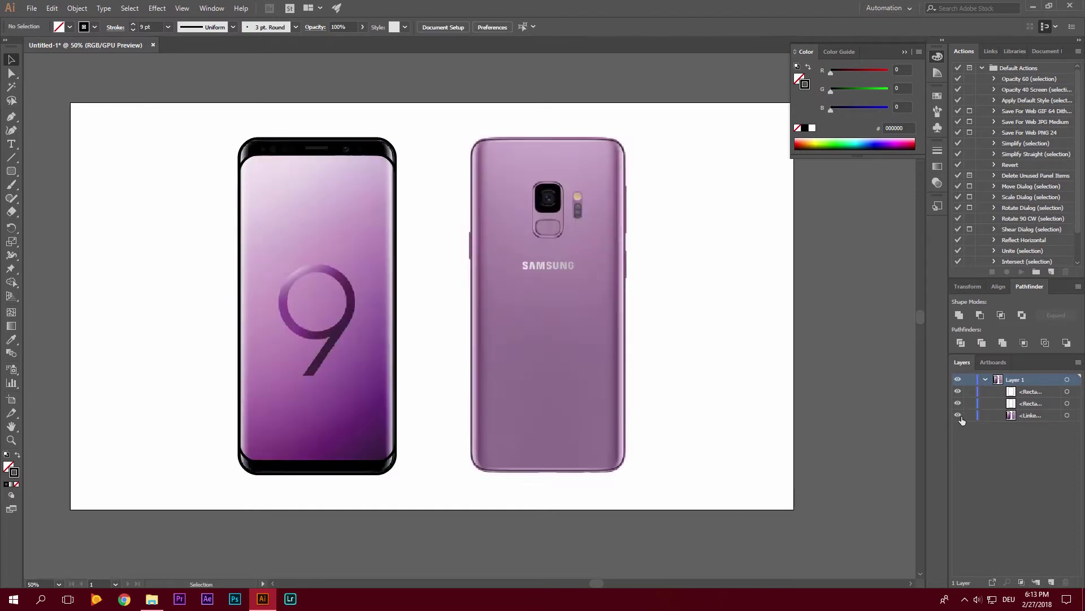
{"action": "left_click", "coordinate": [612, 379]}
{"action": "left_click", "coordinate": [172, 342]}
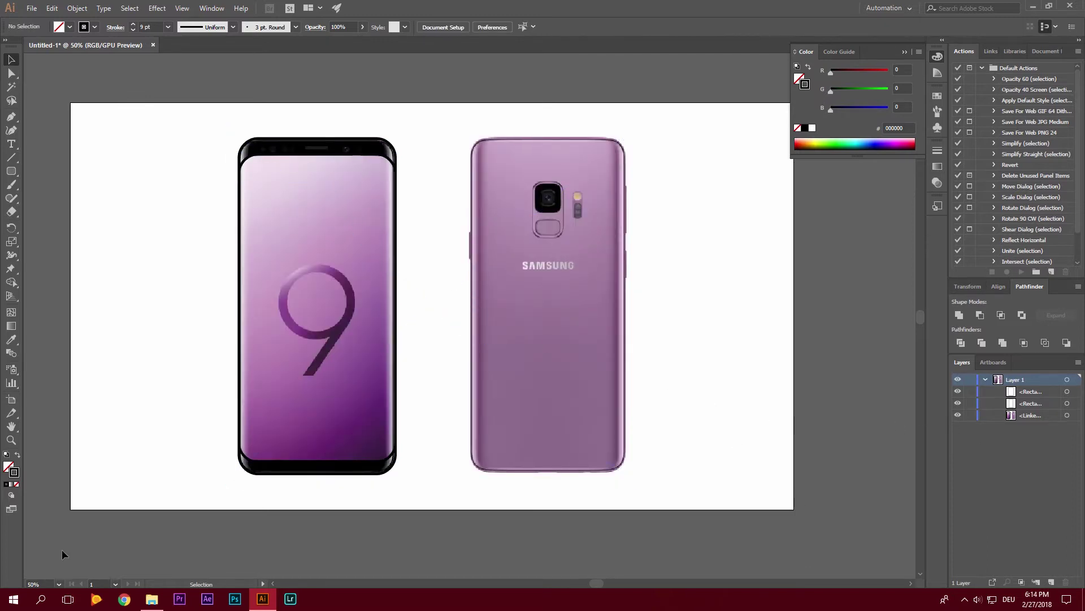
Step: Set up the Rounded Rectangle tool with a black fill and no stroke for tracing the phone's earpiece
{"action": "left_click", "coordinate": [34, 583]}
{"action": "type", "text": "150"}
{"action": "key", "text": "Return"}
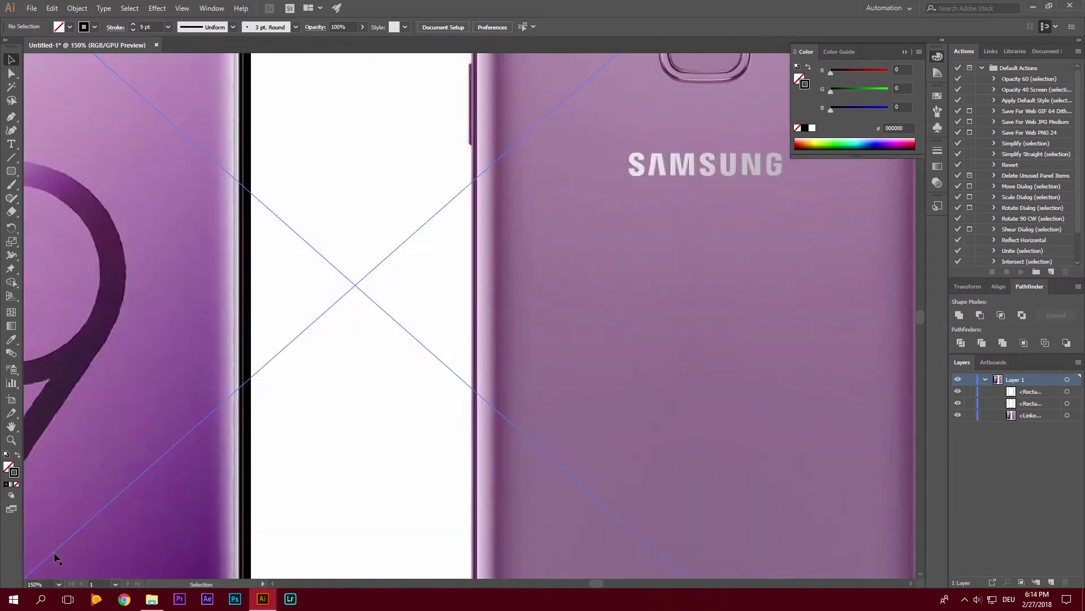
{"action": "scroll", "coordinate": [177, 249], "scroll_direction": "up", "scroll_amount": 8}
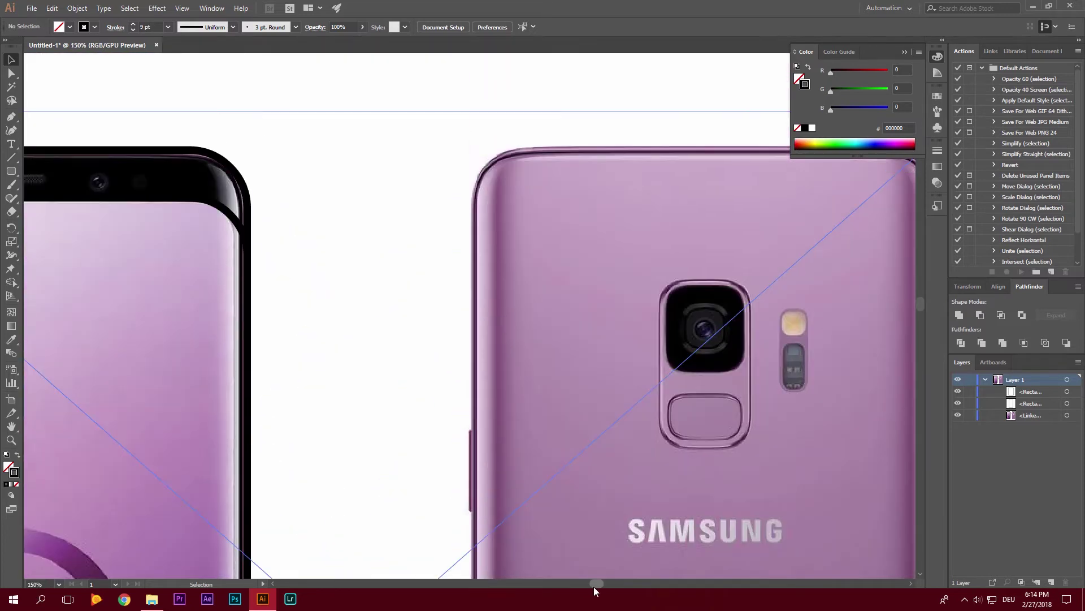
{"action": "left_click_drag", "start_coordinate": [594, 586], "coordinate": [581, 586]}
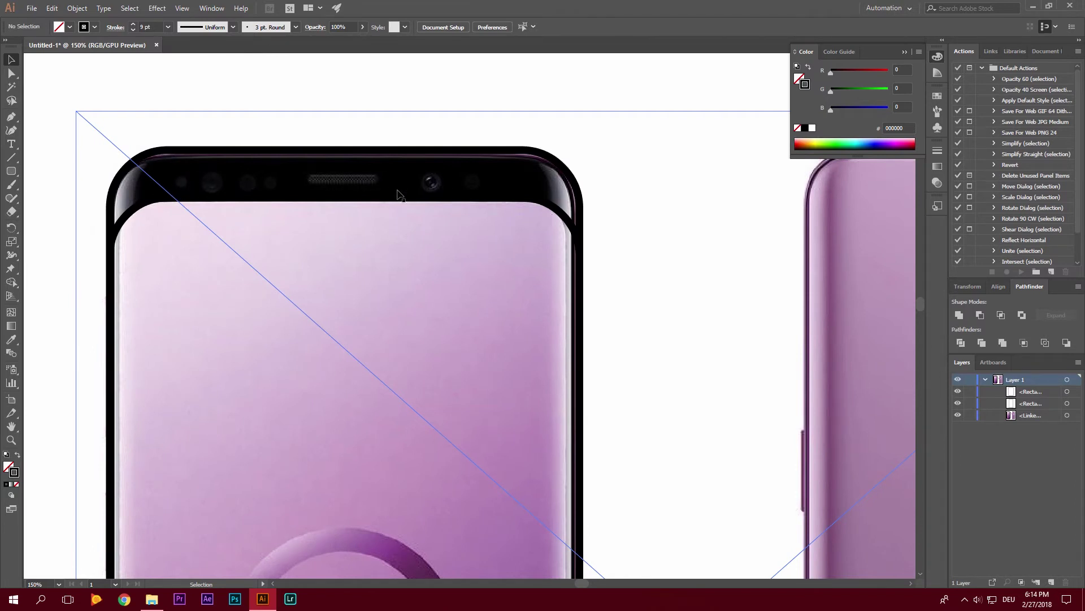
{"action": "left_click", "coordinate": [19, 173]}
{"action": "left_click", "coordinate": [45, 186]}
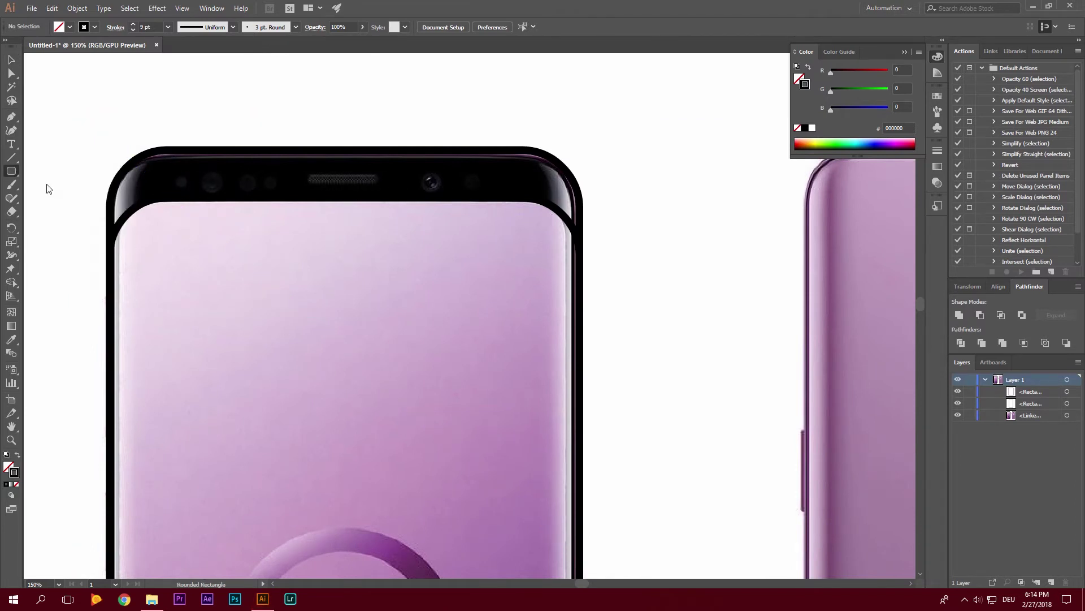
{"action": "left_click", "coordinate": [61, 28]}
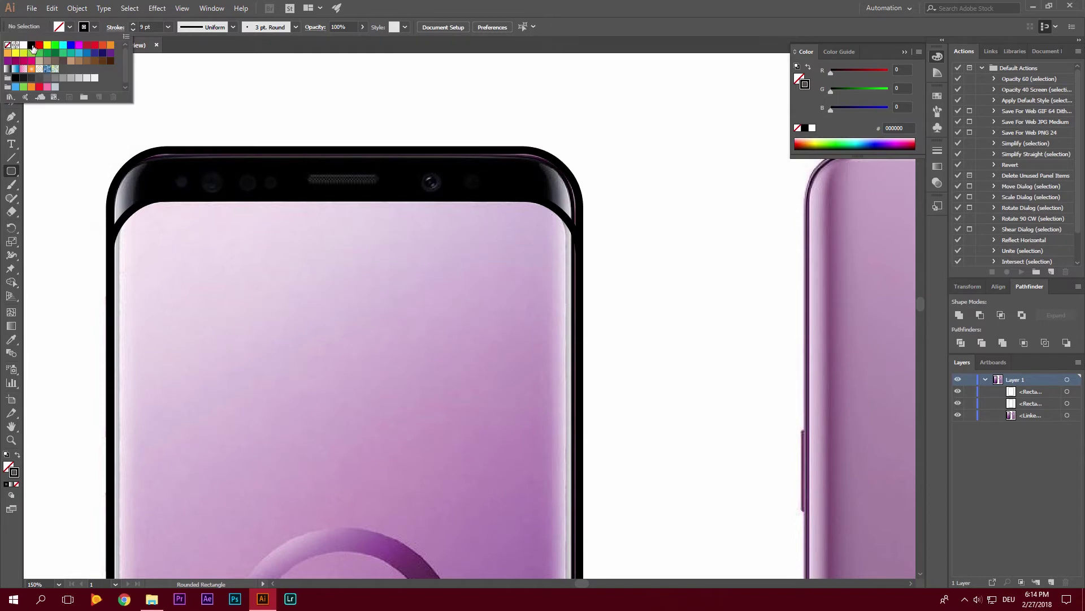
{"action": "left_click", "coordinate": [37, 48]}
{"action": "left_click", "coordinate": [83, 29]}
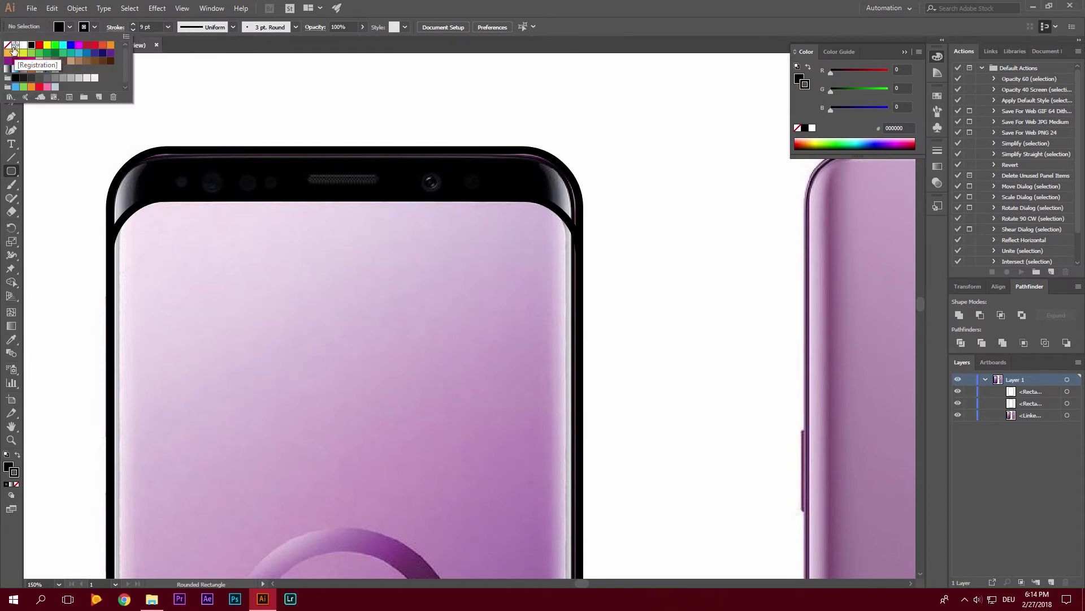
{"action": "left_click", "coordinate": [8, 45]}
{"action": "left_click", "coordinate": [511, 3]}
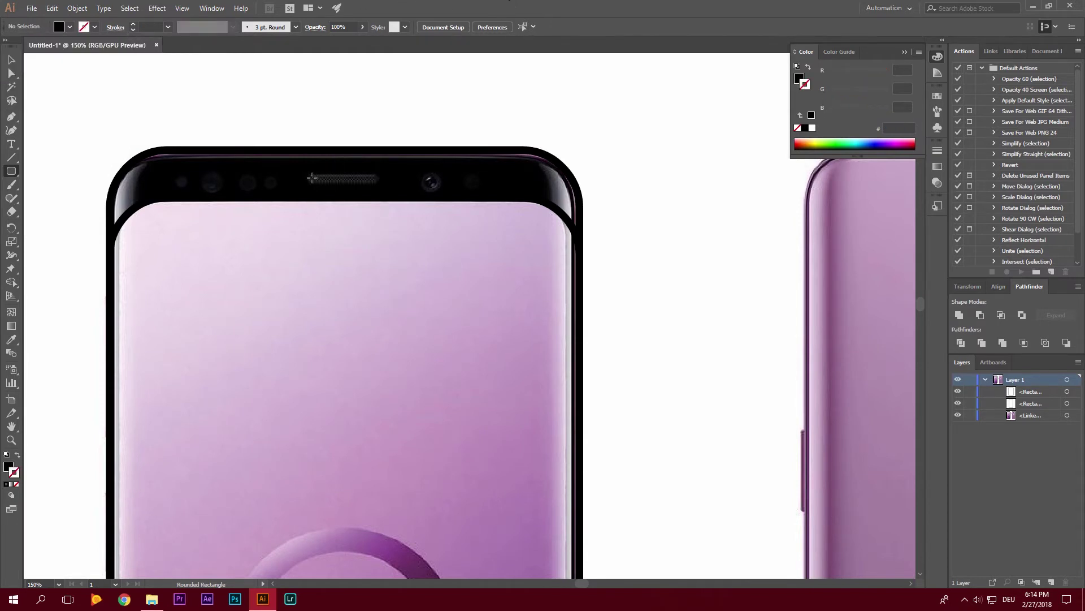
Step: Draw a rounded rectangle about 90 × 14 px over the phone's earpiece and centre it horizontally on the phone outline
{"action": "left_click_drag", "start_coordinate": [304, 175], "coordinate": [383, 186]}
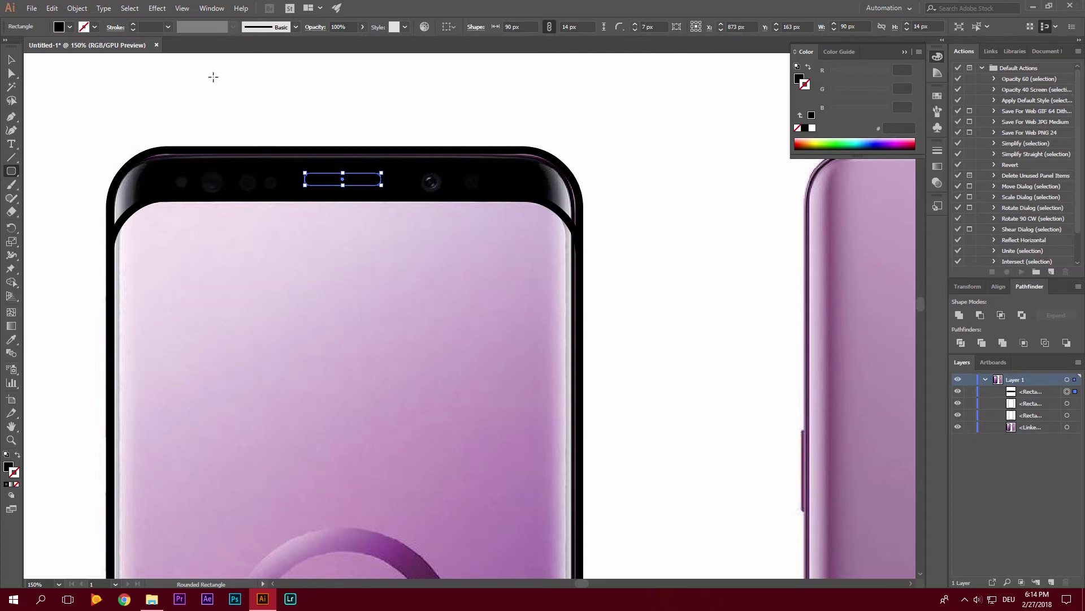
{"action": "left_click", "coordinate": [11, 60]}
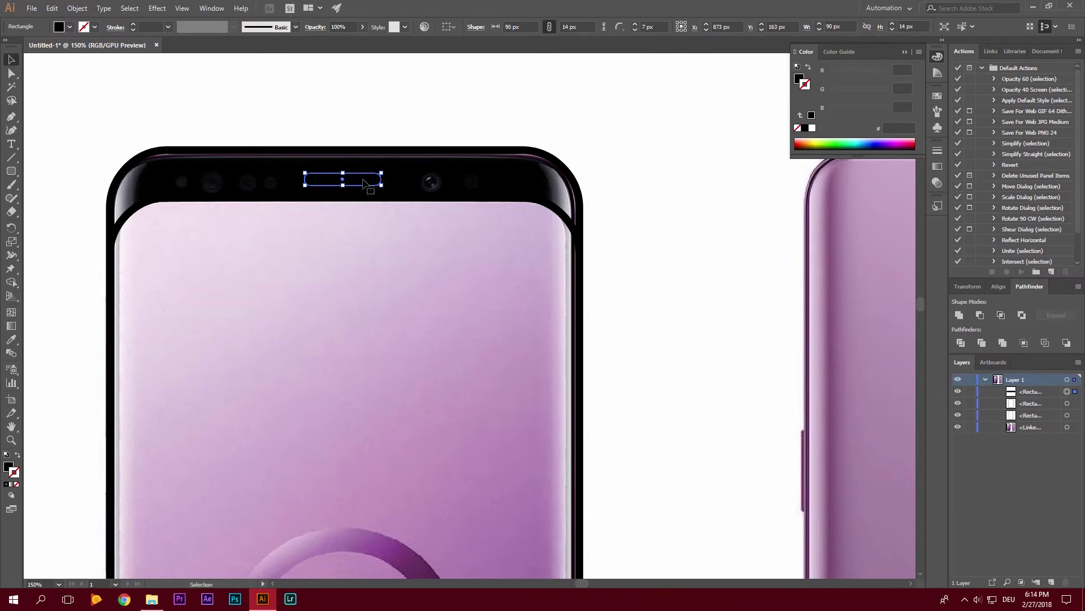
{"action": "left_click_drag", "start_coordinate": [367, 182], "coordinate": [368, 183]}
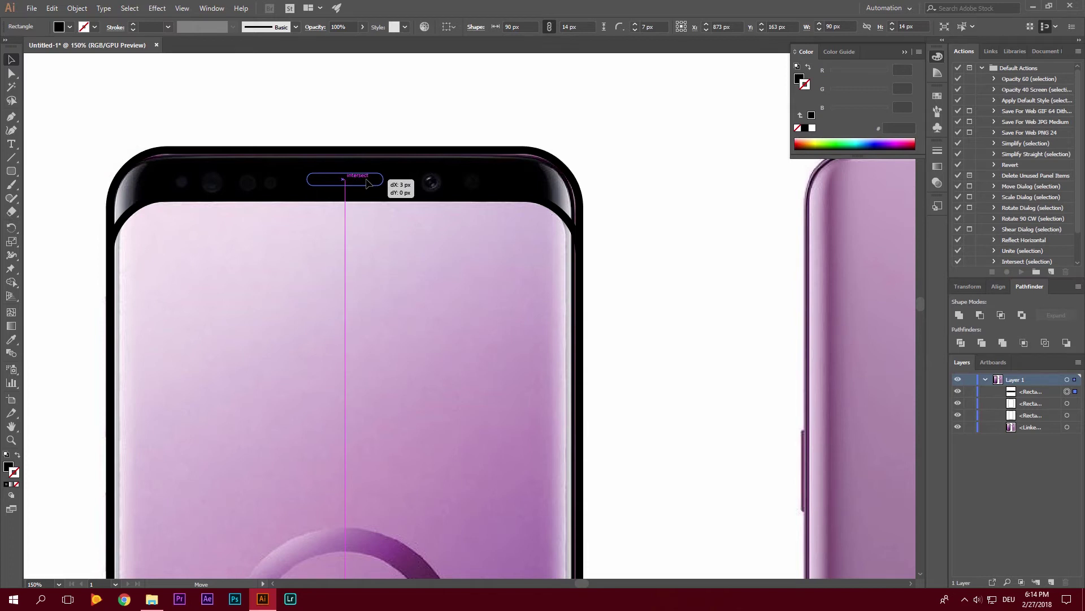
{"action": "left_click_drag", "start_coordinate": [368, 182], "coordinate": [368, 183]}
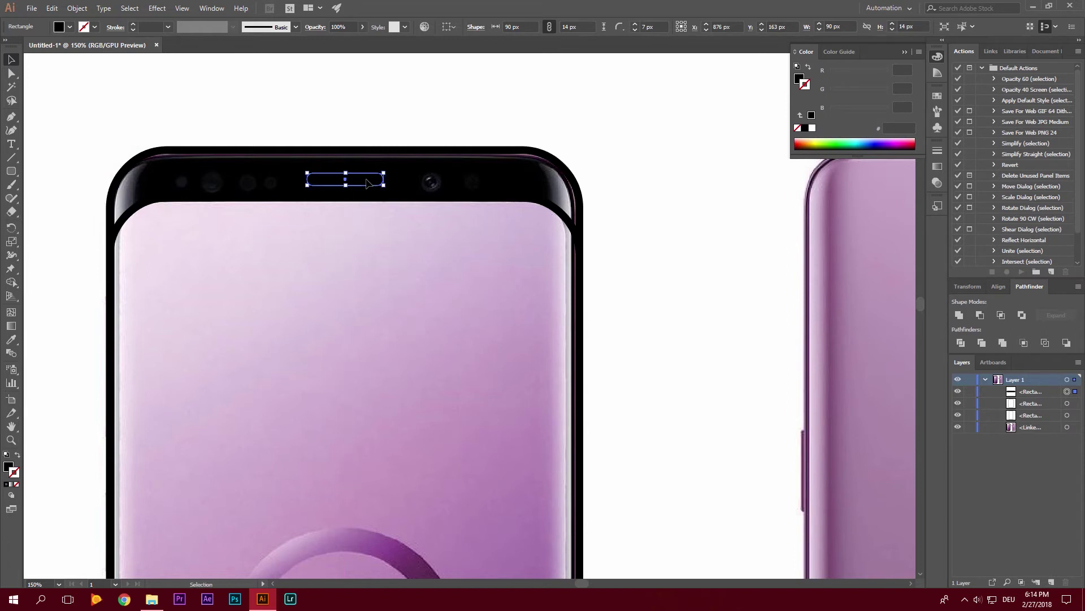
{"action": "left_click", "coordinate": [209, 8]}
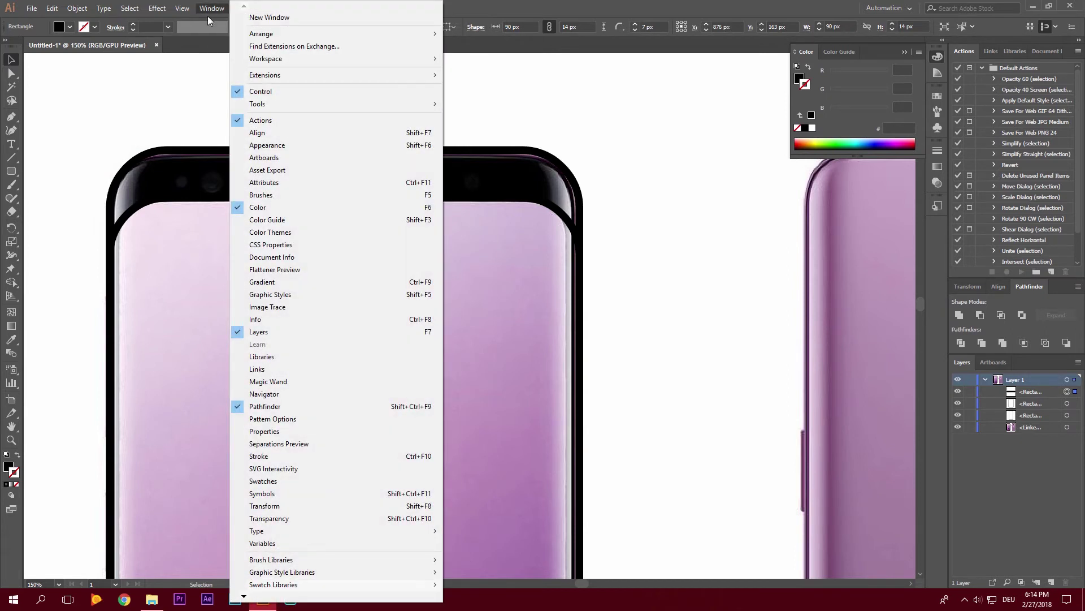
{"action": "mouse_move", "coordinate": [186, 11]}
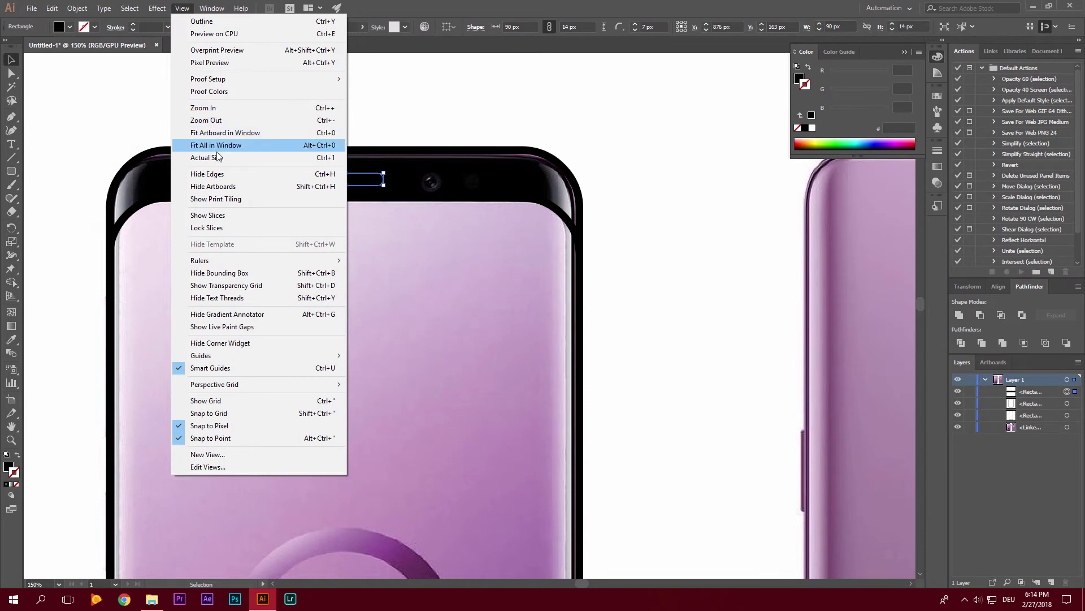
{"action": "left_click", "coordinate": [362, 184]}
{"action": "left_click_drag", "start_coordinate": [365, 183], "coordinate": [365, 182]}
Step: Draw a black circle about 23 px in diameter over the large sensor left of the earpiece
{"action": "key", "text": "l"}
{"action": "mouse_move", "coordinate": [423, 173]}
{"action": "left_mouse_down"}
{"action": "mouse_move", "coordinate": [444, 193]}
{"action": "mouse_move", "coordinate": [210, 179]}
{"action": "left_mouse_up"}
{"action": "key", "text": "v"}
{"action": "left_click", "coordinate": [447, 189]}
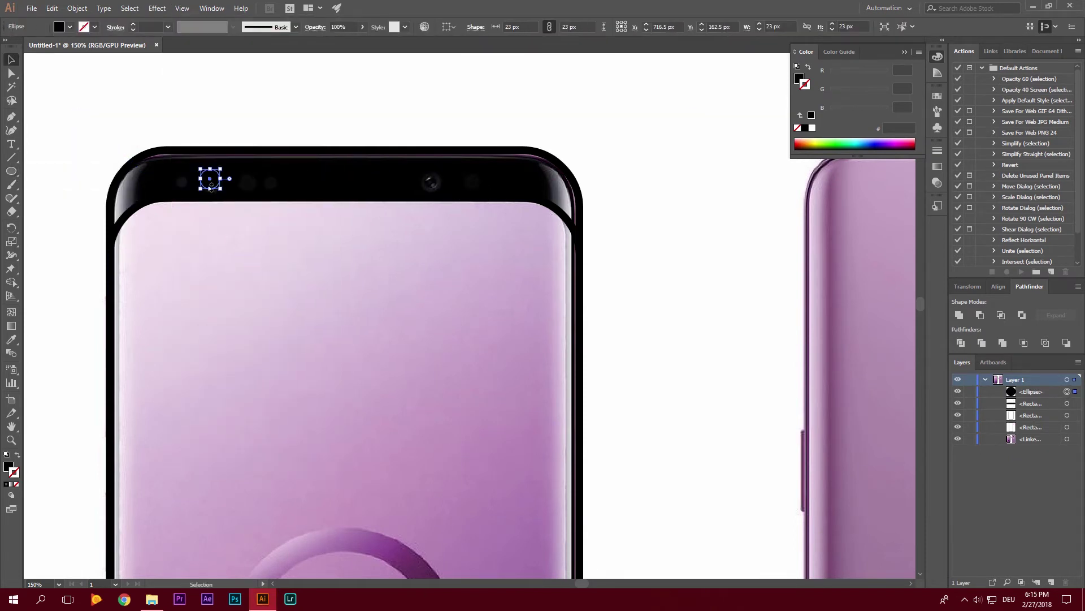
Step: Duplicate the sensor circle twice, placing a smaller copy beside it and a full-size 23 px copy over the front camera
{"action": "key", "text": "ctrl+c"}
{"action": "key", "text": "ctrl+v"}
{"action": "left_click_drag", "start_coordinate": [469, 317], "coordinate": [245, 179]}
{"action": "left_click_drag", "start_coordinate": [254, 189], "coordinate": [251, 185]}
{"action": "left_click", "coordinate": [957, 450]}
{"action": "key", "text": "ctrl+v"}
{"action": "left_click_drag", "start_coordinate": [469, 317], "coordinate": [432, 182]}
{"action": "left_click", "coordinate": [958, 462]}
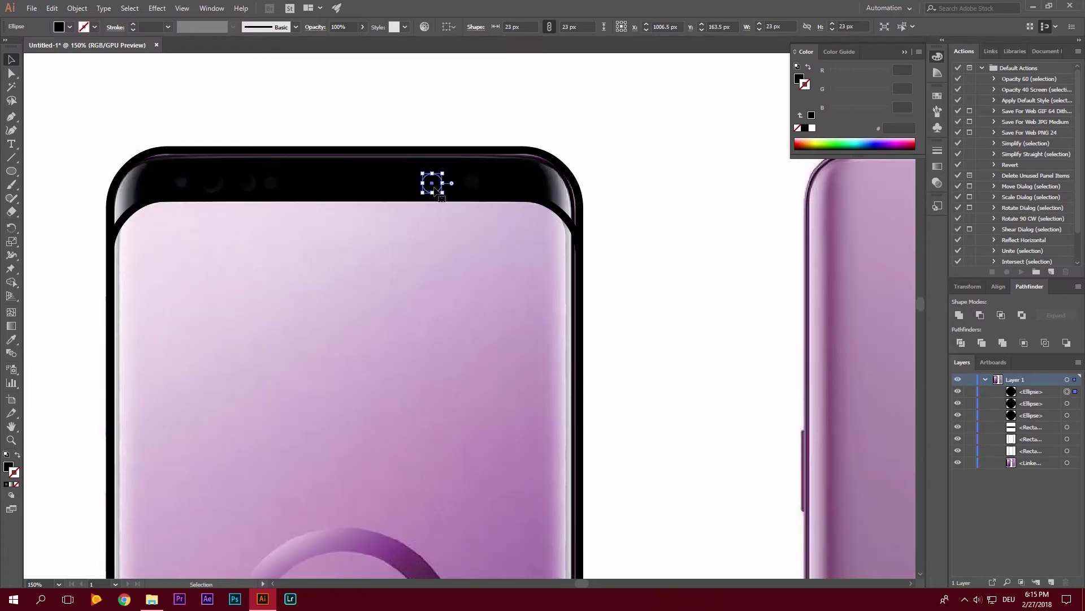
Step: Hide the linked image and line up the earpiece and the three circles at one height, centred in the upper bezel
{"action": "left_click_drag", "start_coordinate": [210, 179], "coordinate": [210, 184]}
{"action": "left_click", "coordinate": [957, 463]}
{"action": "left_click_drag", "start_coordinate": [344, 180], "coordinate": [344, 172]}
{"action": "left_click_drag", "start_coordinate": [432, 182], "coordinate": [432, 173]}
{"action": "left_click_drag", "start_coordinate": [245, 179], "coordinate": [245, 172]}
{"action": "left_click_drag", "start_coordinate": [337, 175], "coordinate": [337, 179]}
{"action": "left_click_drag", "start_coordinate": [432, 173], "coordinate": [432, 178]}
{"action": "left_click_drag", "start_coordinate": [244, 173], "coordinate": [245, 178]}
{"action": "left_click_drag", "start_coordinate": [210, 183], "coordinate": [209, 178]}
{"action": "left_click", "coordinate": [392, 408]}
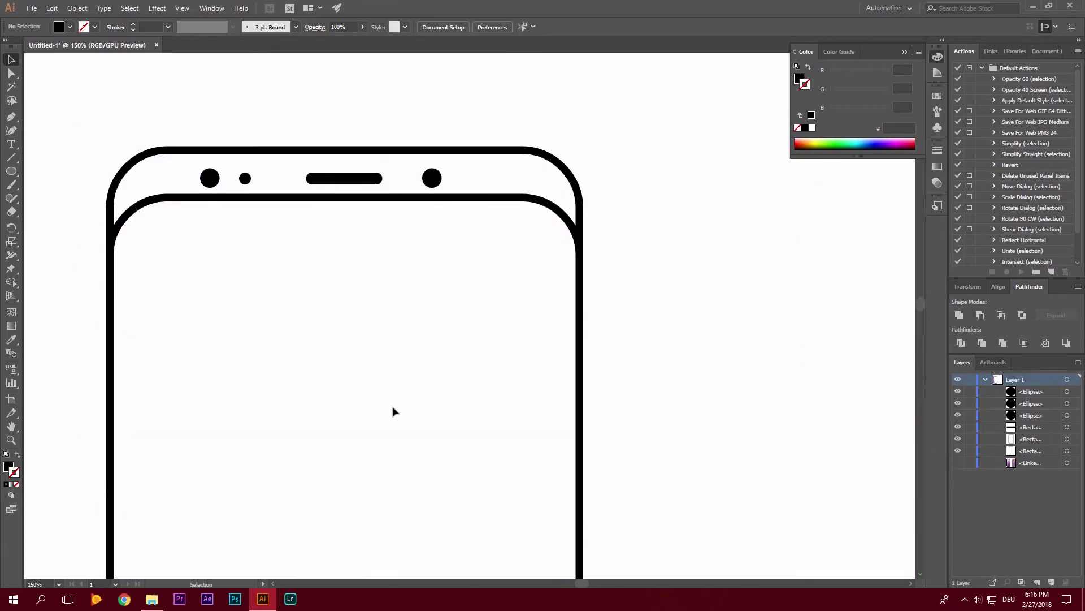
Step: Show the linked image again and draw a rounded rectangle about 12 × 98 px over the back view's left side button
{"action": "scroll", "coordinate": [393, 408], "scroll_direction": "up", "scroll_amount": 3}
{"action": "left_click_drag", "start_coordinate": [14, 172], "coordinate": [28, 178]}
{"action": "left_click", "coordinate": [33, 185]}
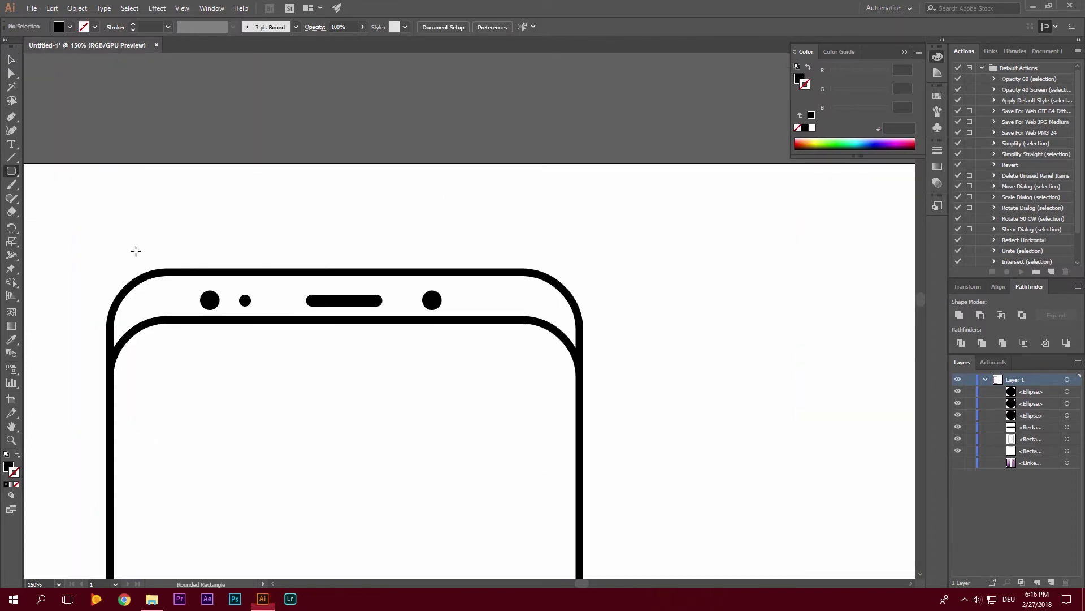
{"action": "scroll", "coordinate": [744, 385], "scroll_direction": "down", "scroll_amount": 3}
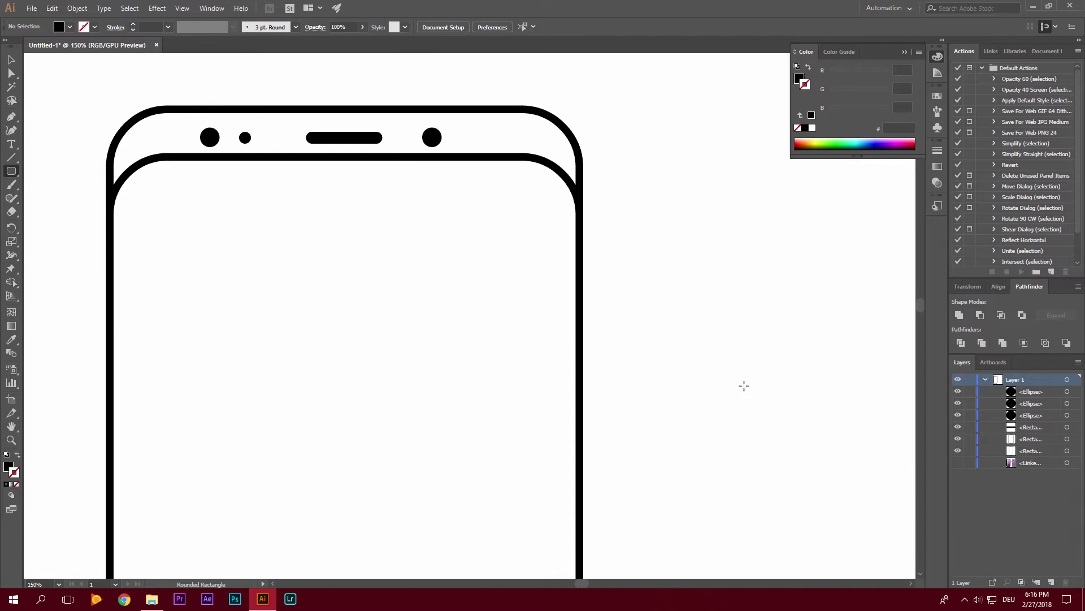
{"action": "left_click", "coordinate": [957, 463]}
{"action": "scroll", "coordinate": [561, 366], "scroll_direction": "down", "scroll_amount": 3}
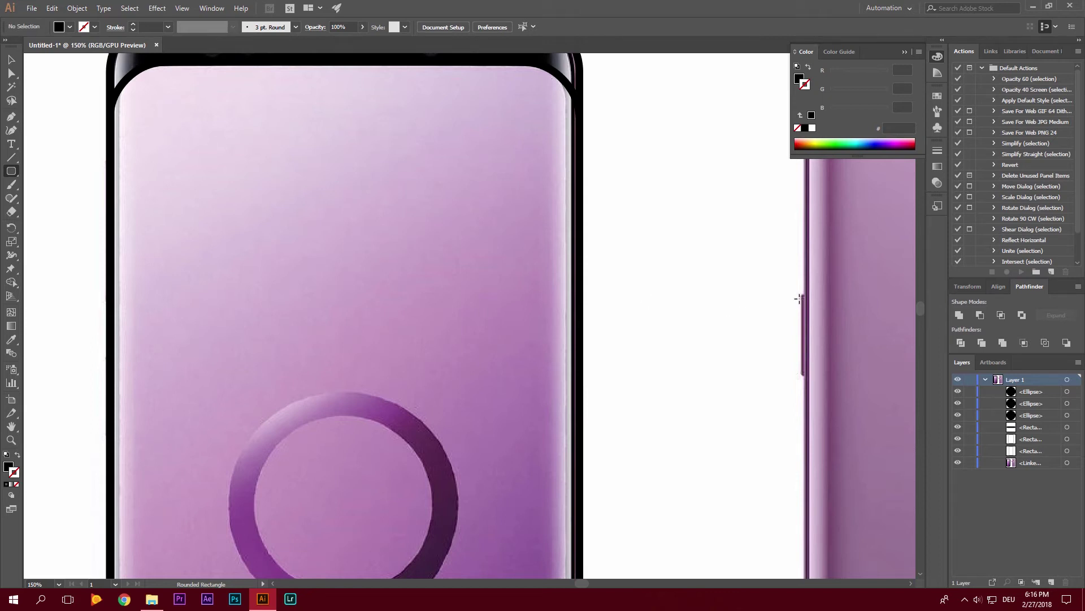
{"action": "left_click_drag", "start_coordinate": [799, 293], "coordinate": [810, 374]}
{"action": "left_click", "coordinate": [3, 58]}
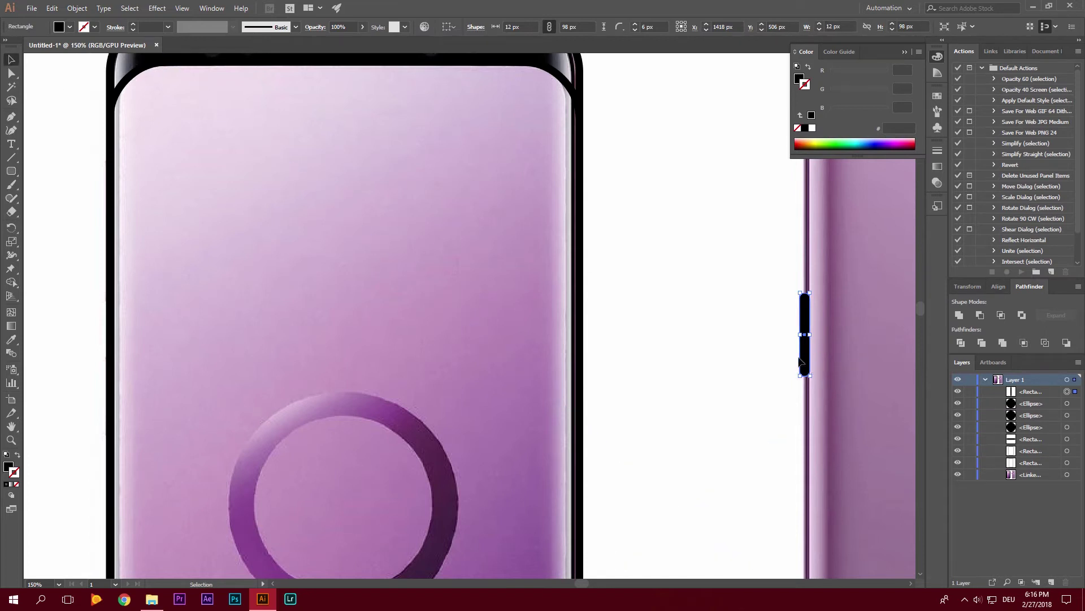
Step: Move the button shape onto the right edge of the front-view outline and narrow it to 11 px
{"action": "left_click_drag", "start_coordinate": [804, 362], "coordinate": [586, 364]}
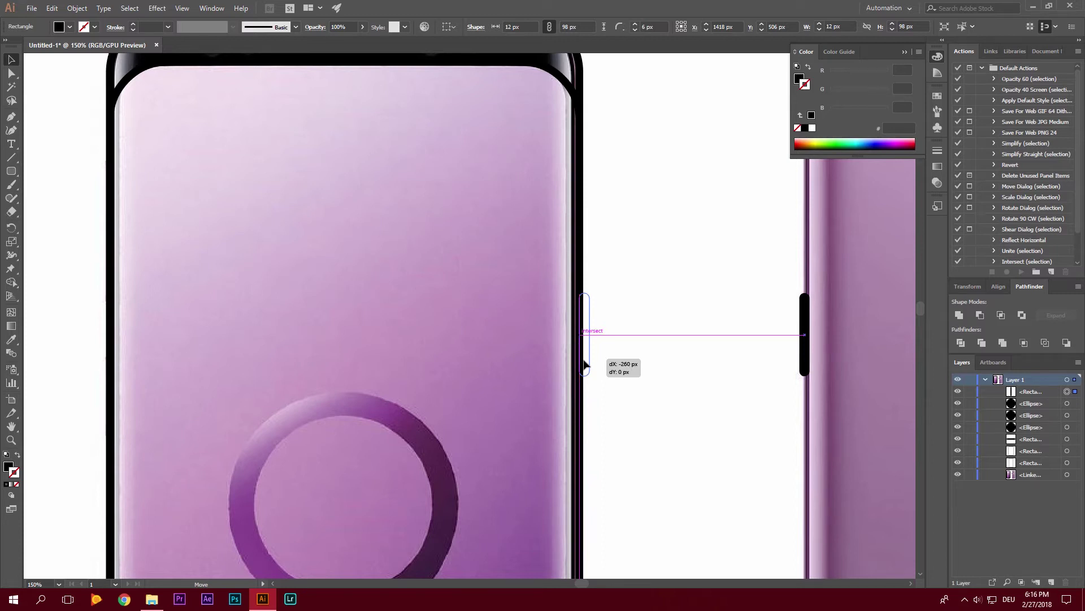
{"action": "left_click_drag", "start_coordinate": [585, 363], "coordinate": [584, 363]}
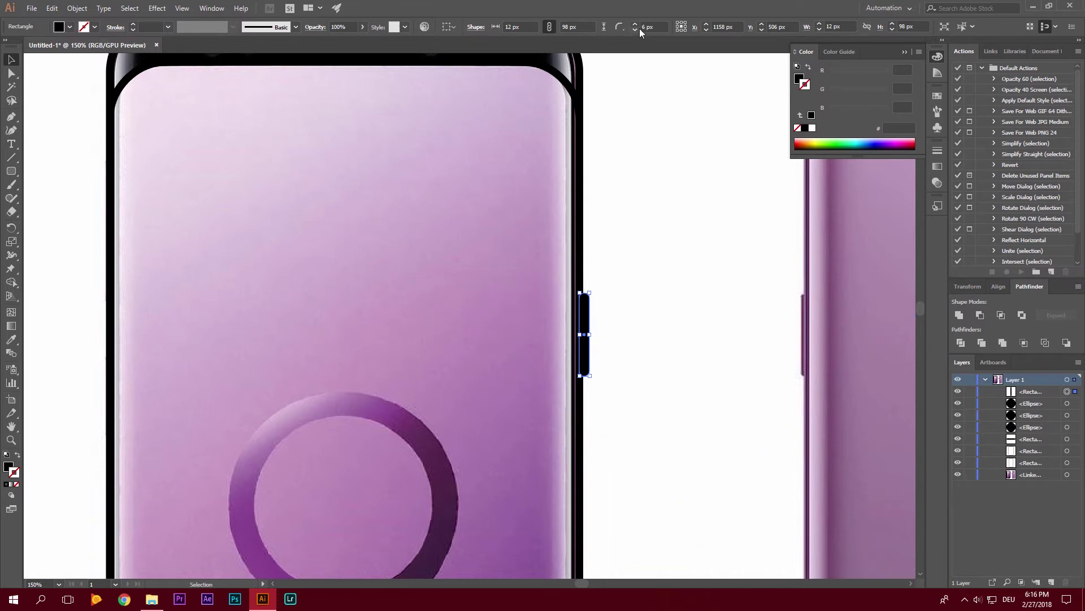
{"action": "left_click", "coordinate": [818, 29]}
{"action": "left_click_drag", "start_coordinate": [584, 324], "coordinate": [584, 330]}
{"action": "left_click", "coordinate": [622, 407]}
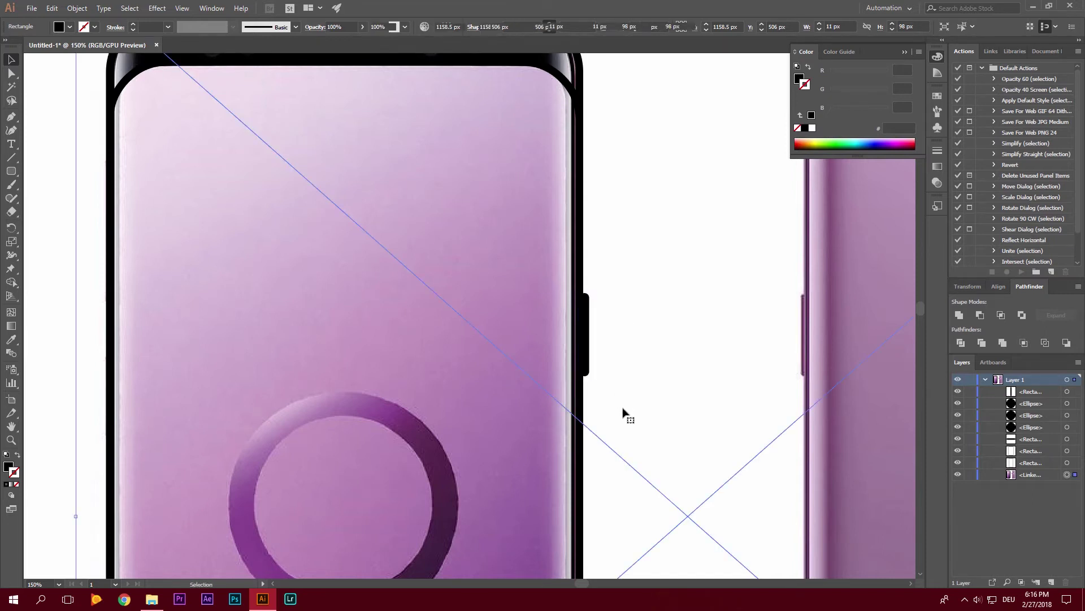
Step: Duplicate the side button and match the copy to the lower button on the back view's right edge
{"action": "left_click", "coordinate": [588, 341]}
{"action": "key", "text": "ctrl+c"}
{"action": "key", "text": "ctrl+v"}
{"action": "left_click_drag", "start_coordinate": [473, 335], "coordinate": [793, 334]}
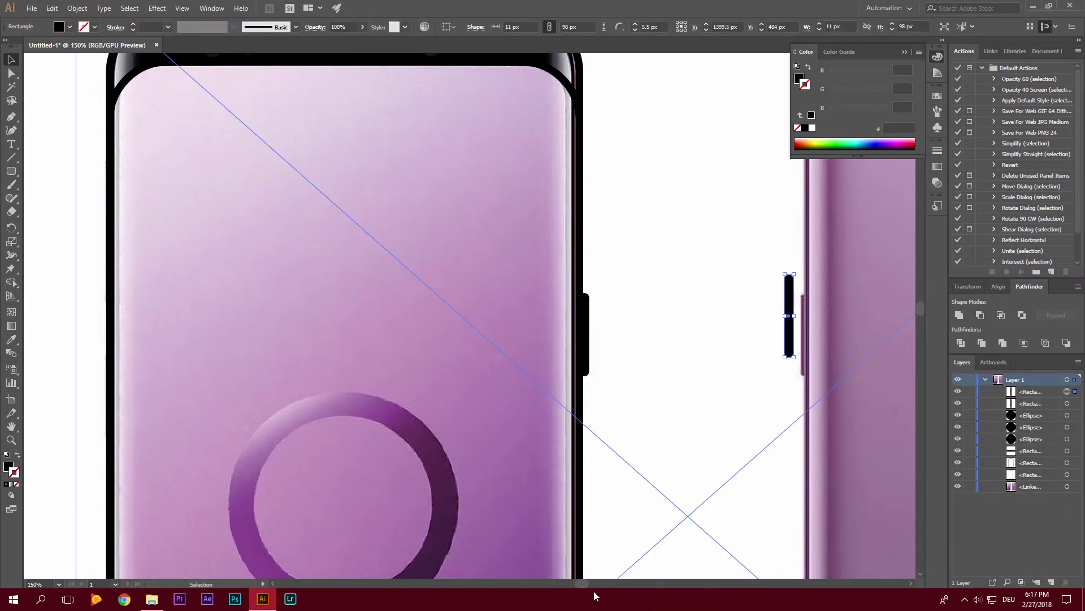
{"action": "left_click_drag", "start_coordinate": [582, 583], "coordinate": [604, 583]}
{"action": "left_click_drag", "start_coordinate": [303, 332], "coordinate": [785, 411]}
{"action": "left_click_drag", "start_coordinate": [785, 411], "coordinate": [156, 411]}
{"action": "left_click_drag", "start_coordinate": [172, 411], "coordinate": [534, 410]}
Step: Duplicate the side button again and stretch the copy to 170 px high to match the back view's upper right button
{"action": "key", "text": "ctrl+v"}
{"action": "left_click_drag", "start_coordinate": [470, 332], "coordinate": [783, 305]}
{"action": "left_click", "coordinate": [610, 582]}
{"action": "left_click_drag", "start_coordinate": [626, 583], "coordinate": [614, 583]}
{"action": "left_click_drag", "start_coordinate": [171, 310], "coordinate": [544, 266]}
{"action": "left_click", "coordinate": [892, 25]}
{"action": "left_click_drag", "start_coordinate": [543, 272], "coordinate": [47, 272]}
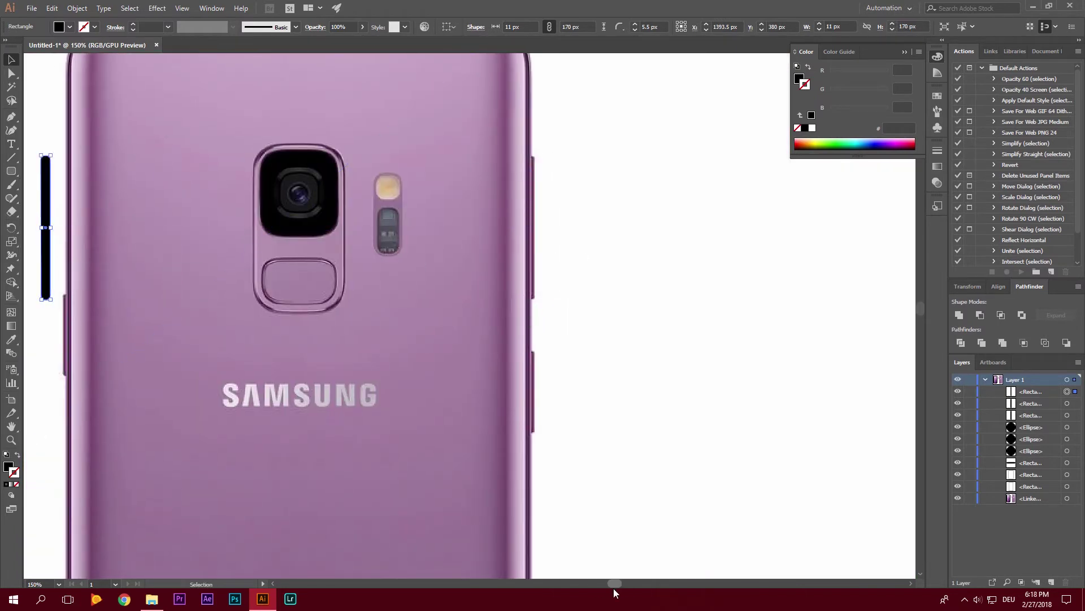
Step: Place the long and the short button shapes on the left edge of the front-view outline
{"action": "left_click", "coordinate": [601, 584]}
{"action": "left_click_drag", "start_coordinate": [761, 248], "coordinate": [83, 249]}
{"action": "left_click_drag", "start_coordinate": [620, 412], "coordinate": [83, 411]}
{"action": "left_click", "coordinate": [775, 564]}
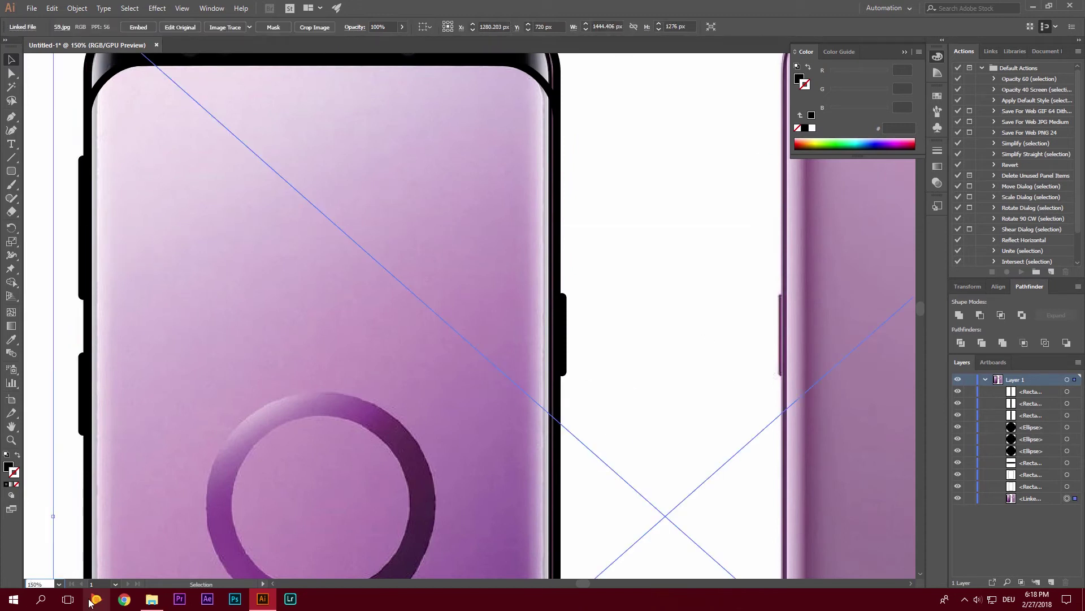
Step: Hide the linked image to check the complete front-view drawing on its own, and show the image again
{"action": "key", "text": "ctrl+minus"}
{"action": "key", "text": "ctrl+minus"}
{"action": "key", "text": "ctrl+minus"}
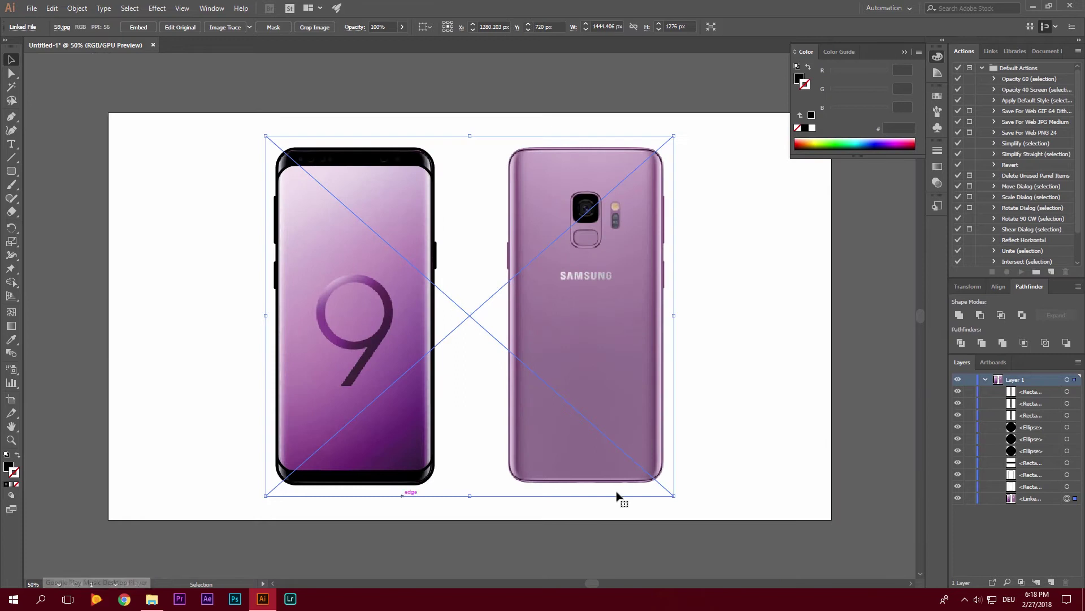
{"action": "left_click", "coordinate": [958, 498]}
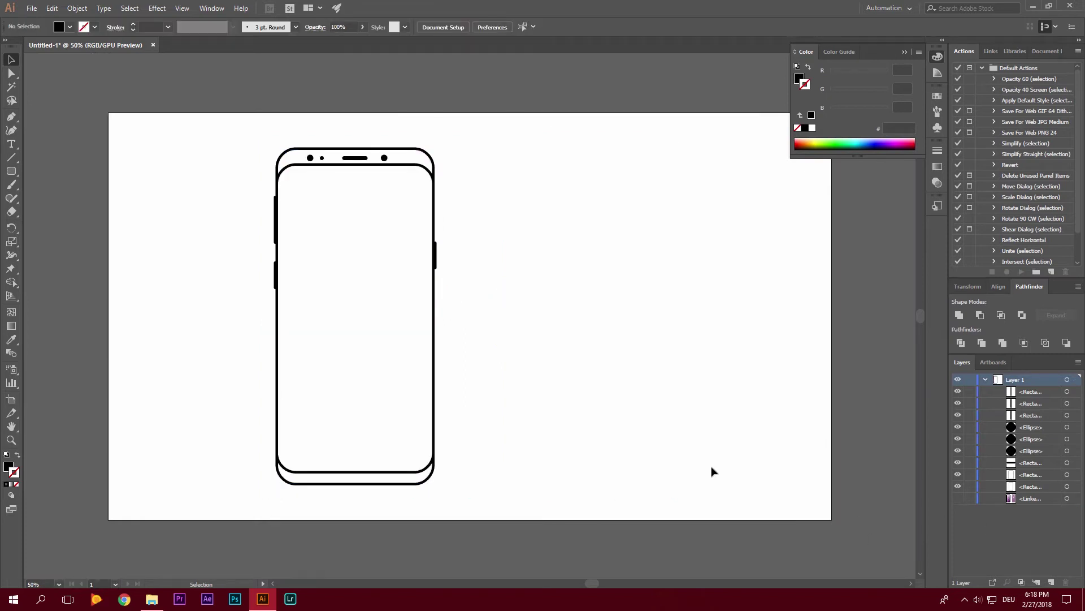
{"action": "left_click", "coordinate": [958, 498]}
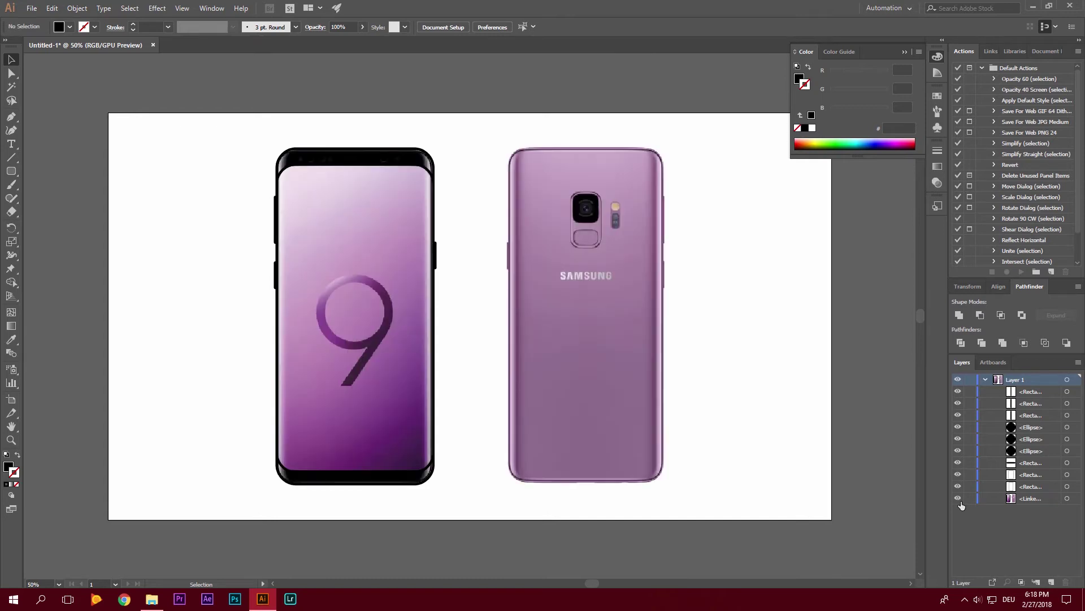
Step: Hide the linked image, duplicate all front-view shapes, and place the copy beside the original at the back view's position
{"action": "left_click", "coordinate": [358, 249]}
{"action": "left_click_drag", "start_coordinate": [242, 140], "coordinate": [220, 187]}
{"action": "left_click", "coordinate": [957, 498]}
{"action": "left_click_drag", "start_coordinate": [249, 142], "coordinate": [503, 505]}
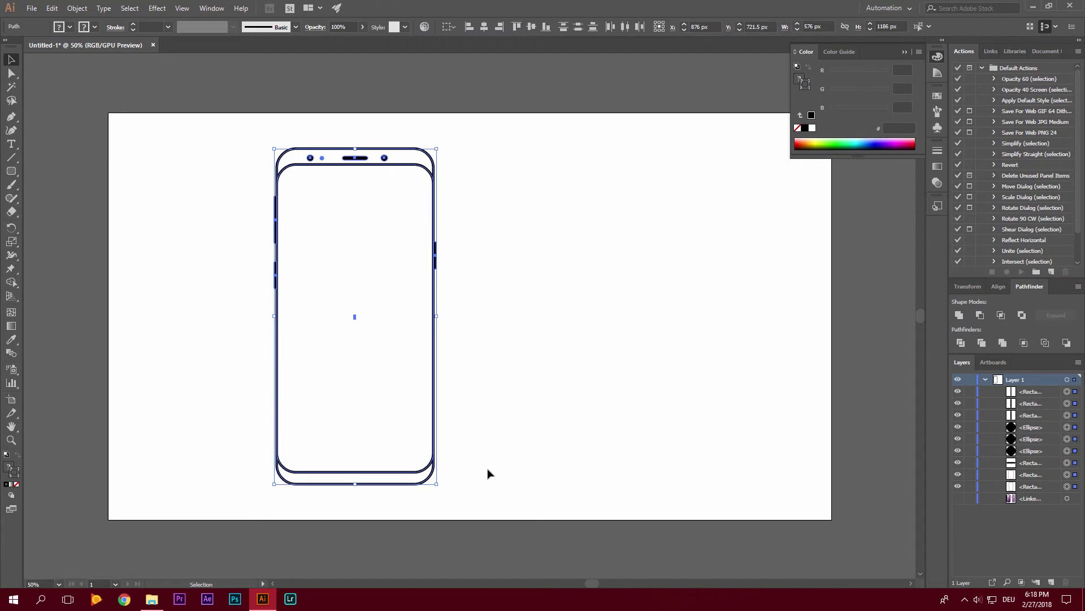
{"action": "key", "text": "a"}
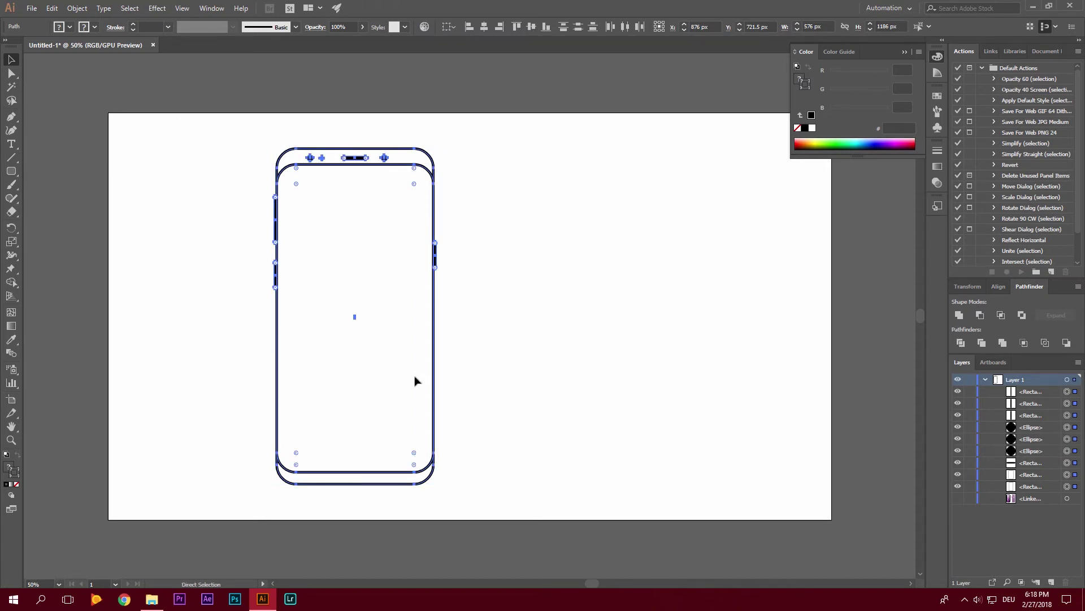
{"action": "key", "text": "ctrl+v"}
{"action": "key", "text": "v"}
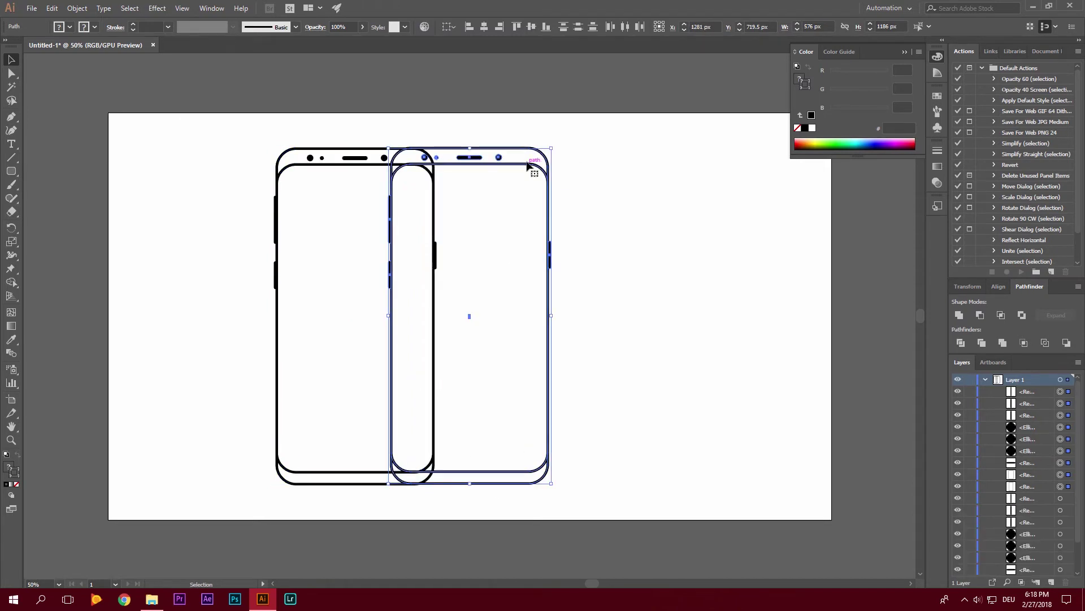
{"action": "left_click_drag", "start_coordinate": [542, 170], "coordinate": [668, 170]}
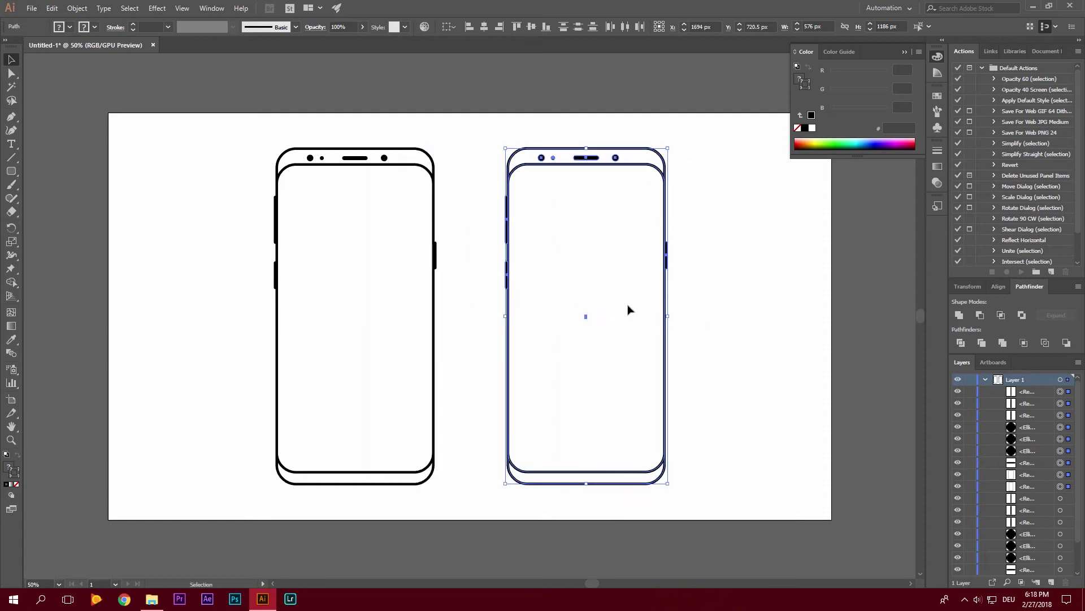
Step: Reflect the copied phone drawing across the vertical axis so its side buttons match the back view
{"action": "left_click", "coordinate": [76, 8]}
{"action": "mouse_move", "coordinate": [198, 22]}
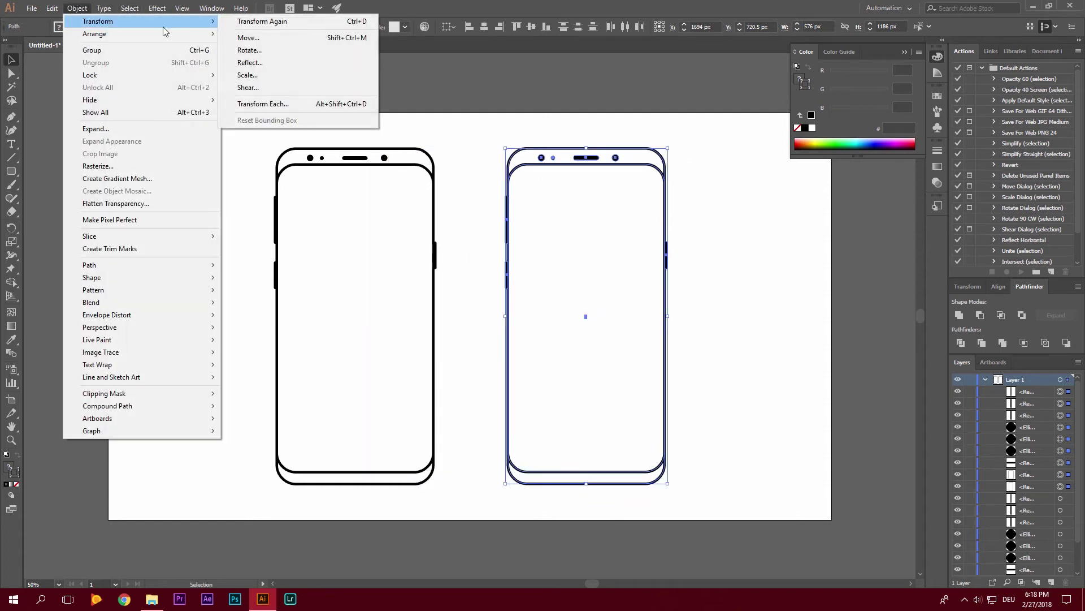
{"action": "left_click", "coordinate": [259, 62]}
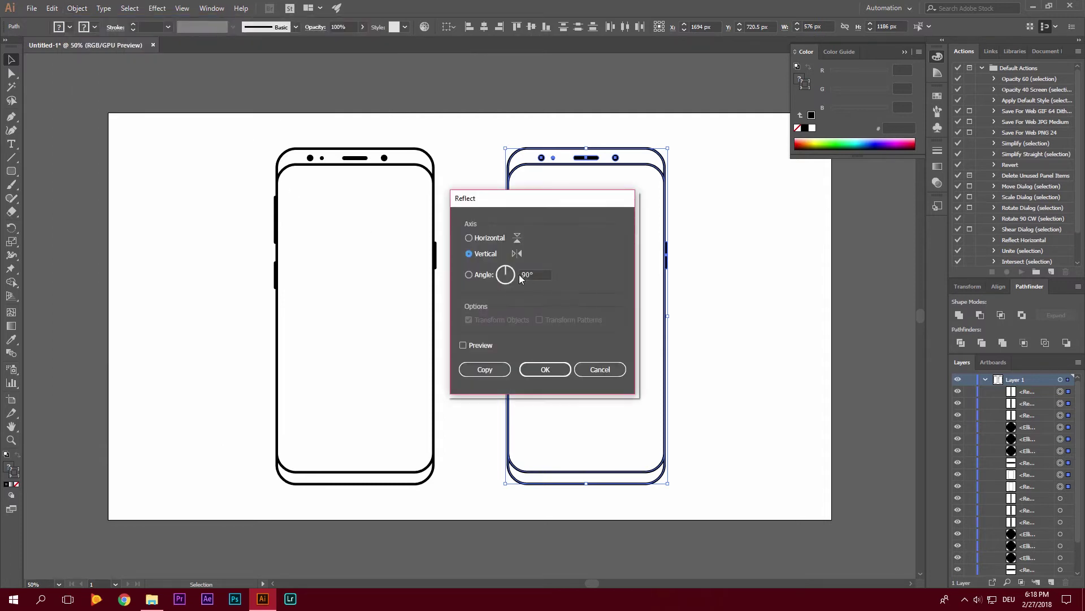
{"action": "left_click", "coordinate": [553, 374]}
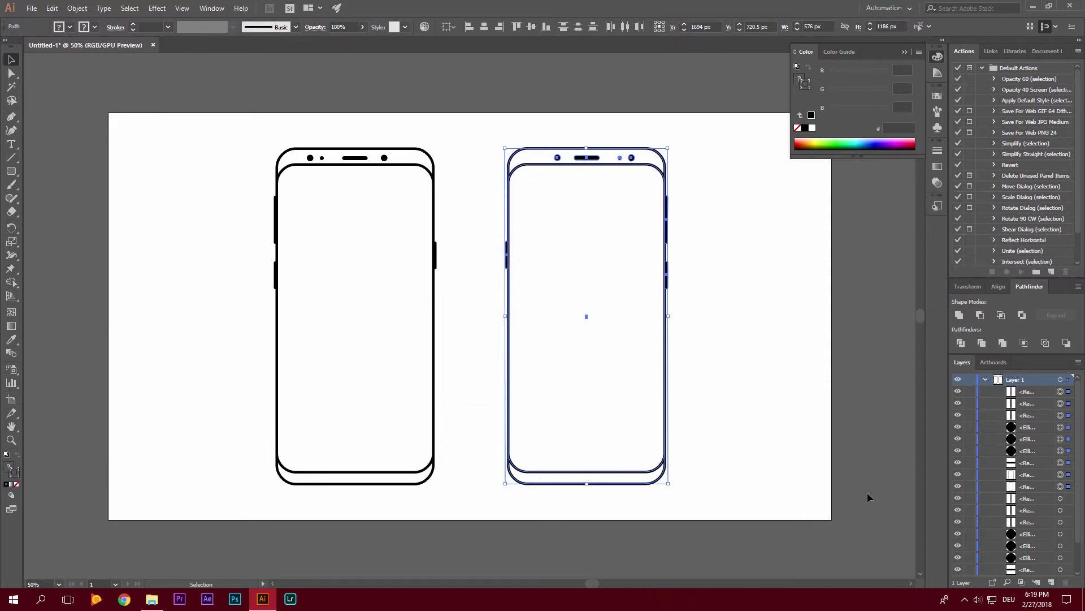
Step: Show the linked image and shift the mirrored copy about 6 px to the left over the back view
{"action": "scroll", "coordinate": [968, 551], "scroll_direction": "down", "scroll_amount": 3}
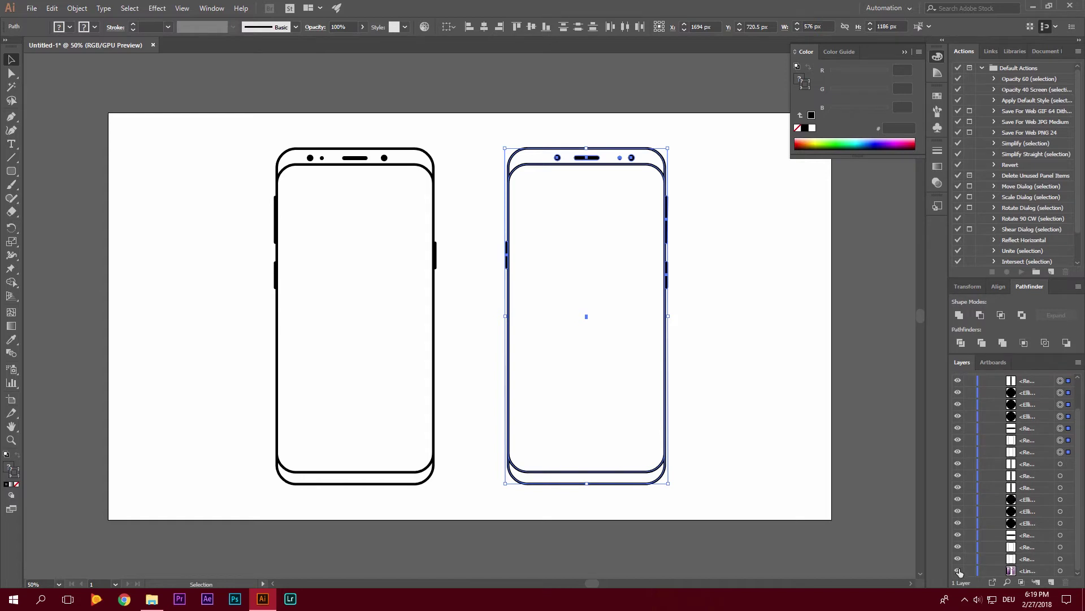
{"action": "left_click", "coordinate": [958, 569]}
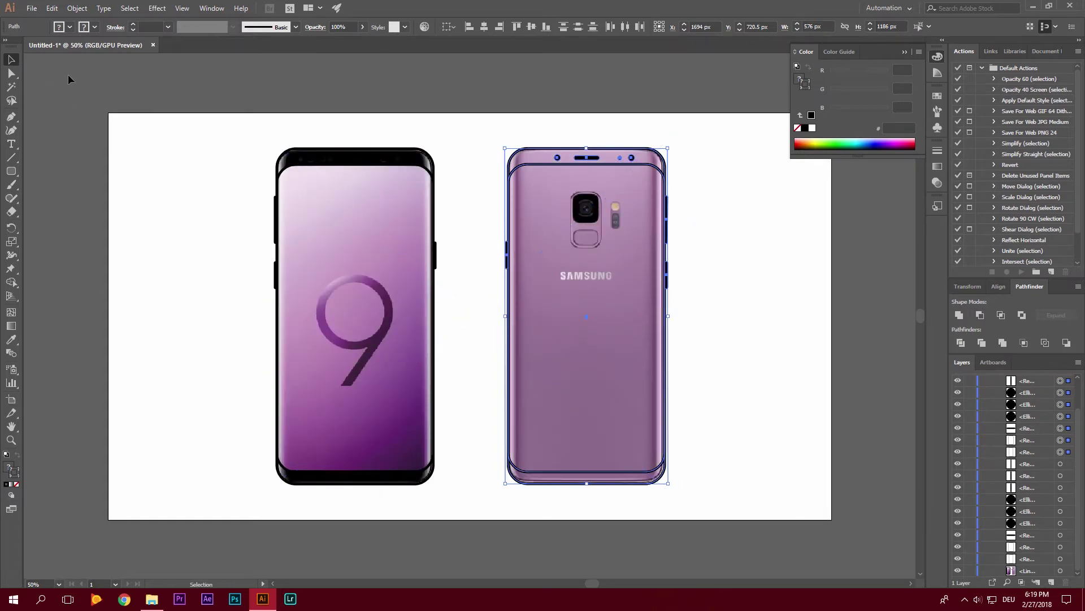
{"action": "left_click_drag", "start_coordinate": [594, 165], "coordinate": [592, 164]}
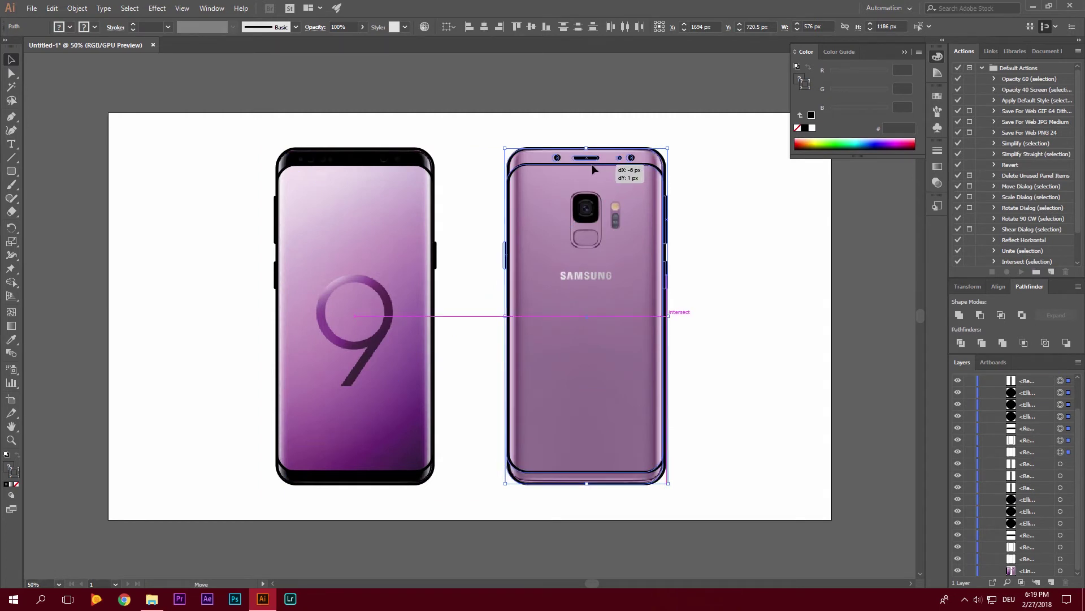
{"action": "left_click", "coordinate": [733, 303]}
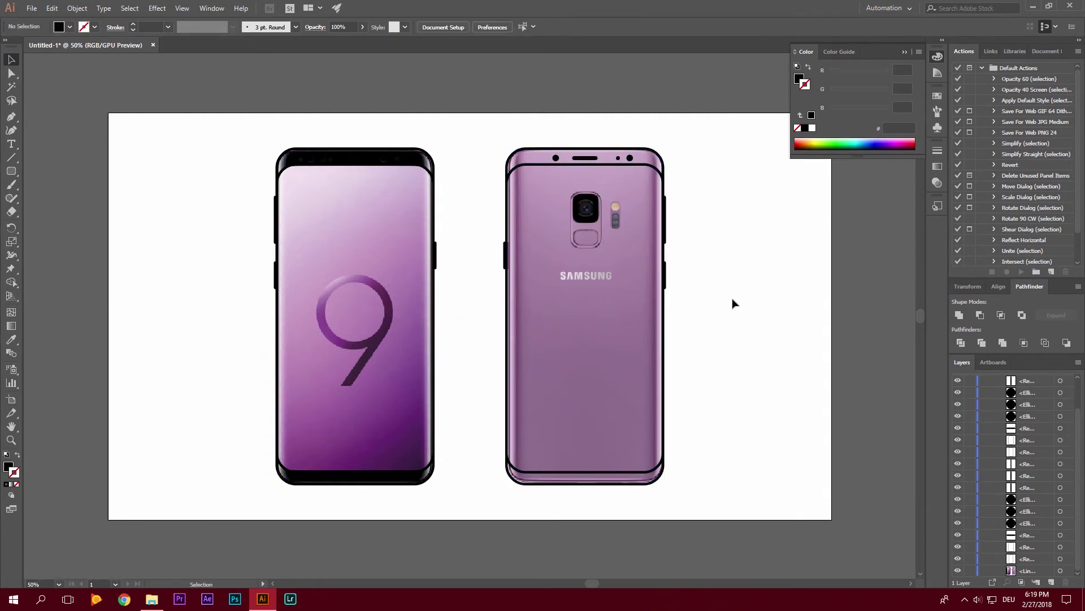
Step: Delete the inner screen outline, speaker slot and front sensor dots from the mirrored back-view copy
{"action": "left_click", "coordinate": [584, 165]}
{"action": "key", "text": "Delete"}
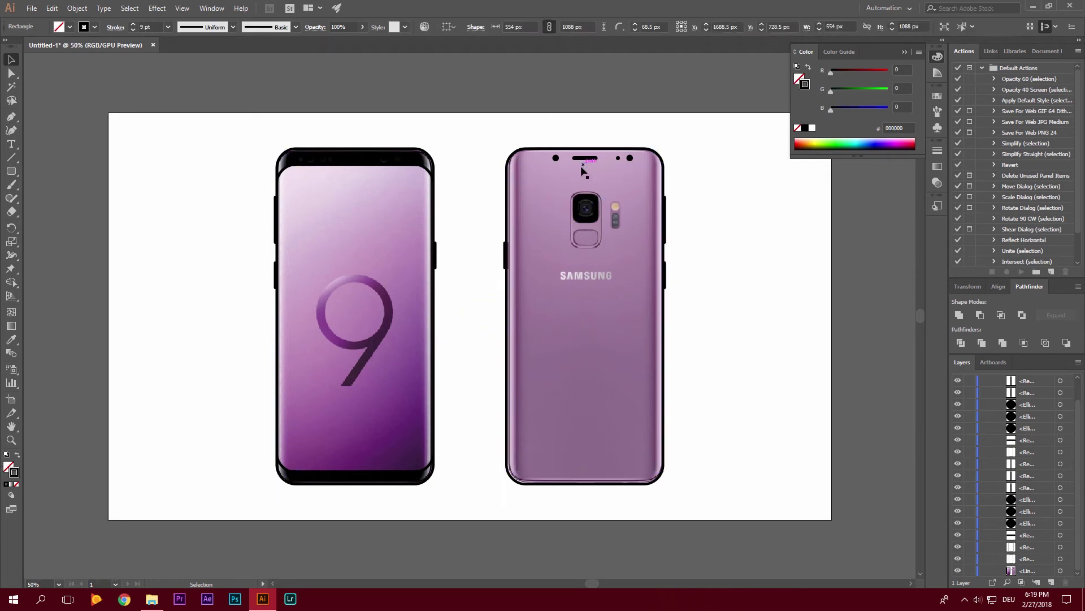
{"action": "left_click_drag", "start_coordinate": [555, 159], "coordinate": [585, 166]}
{"action": "key", "text": "Delete"}
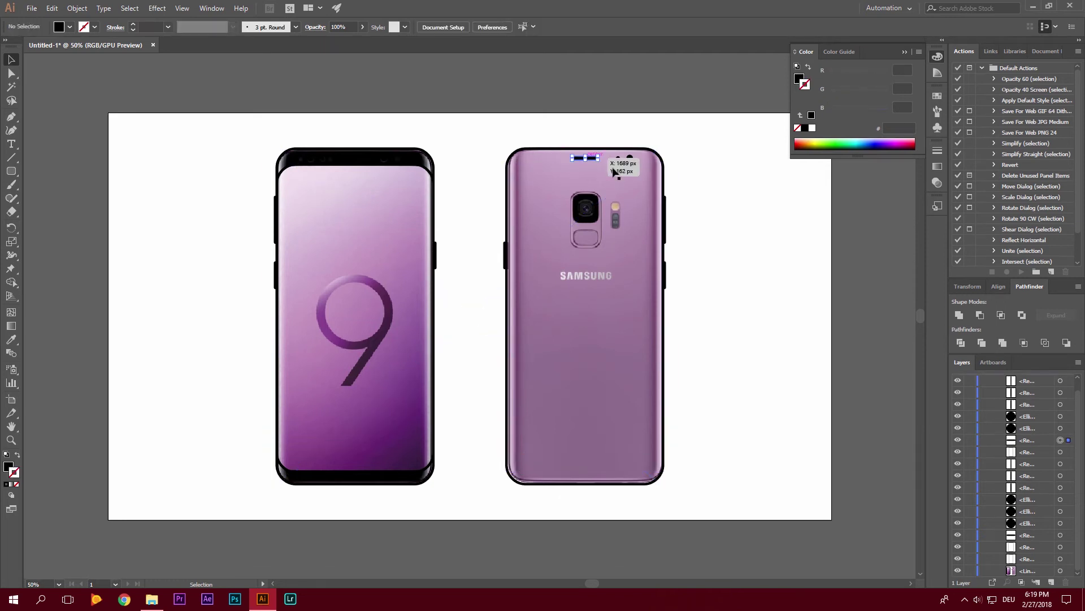
{"action": "key", "text": "ctrl+z"}
{"action": "key", "text": "ctrl+z"}
{"action": "key", "text": "ctrl+z"}
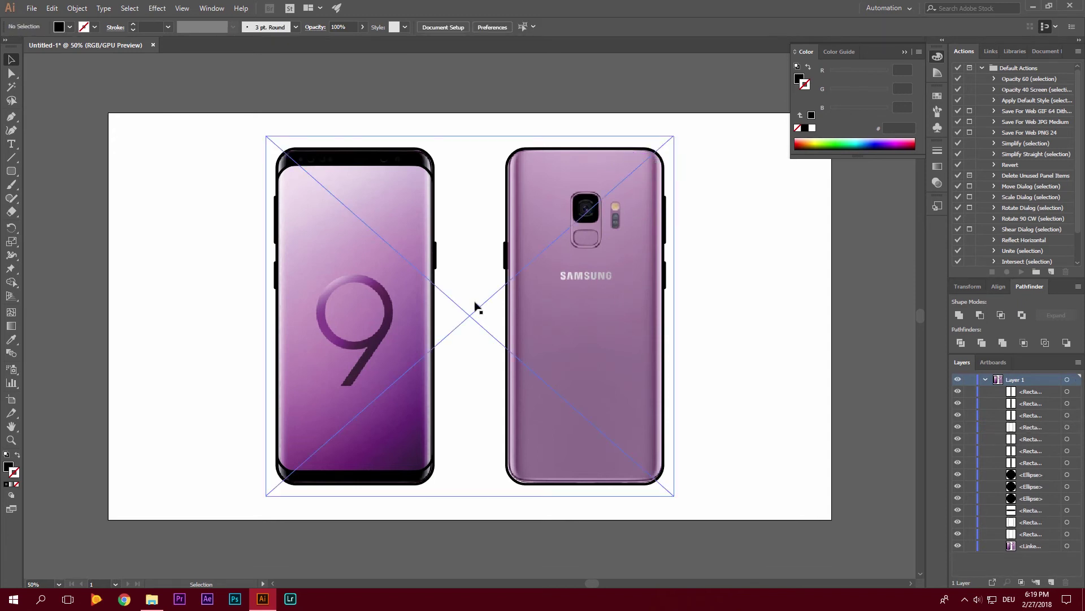
Step: Draw a rounded rectangle about 124 × 196 px around the rear camera and fingerprint module, with no fill and a black outline
{"action": "left_click", "coordinate": [11, 171]}
{"action": "left_click_drag", "start_coordinate": [568, 193], "coordinate": [603, 248]}
{"action": "left_click", "coordinate": [69, 26]}
{"action": "left_click", "coordinate": [7, 43]}
{"action": "left_click", "coordinate": [95, 26]}
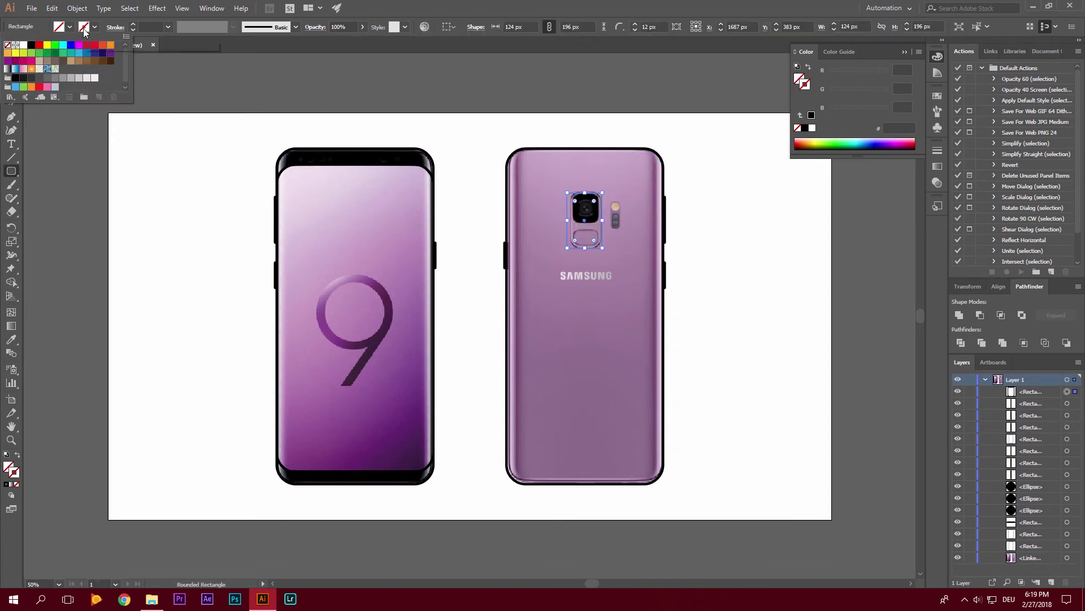
{"action": "left_click", "coordinate": [31, 43]}
Step: Adjust the rounded rectangle's edges and position so it fits around the rear camera and fingerprint module
{"action": "key", "text": "v"}
{"action": "key", "text": "ctrl+plus"}
{"action": "key", "text": "ctrl+plus"}
{"action": "key", "text": "ctrl+plus"}
{"action": "left_click_drag", "start_coordinate": [417, 315], "coordinate": [428, 315]}
{"action": "left_click_drag", "start_coordinate": [475, 232], "coordinate": [475, 228]}
{"action": "left_click", "coordinate": [650, 133]}
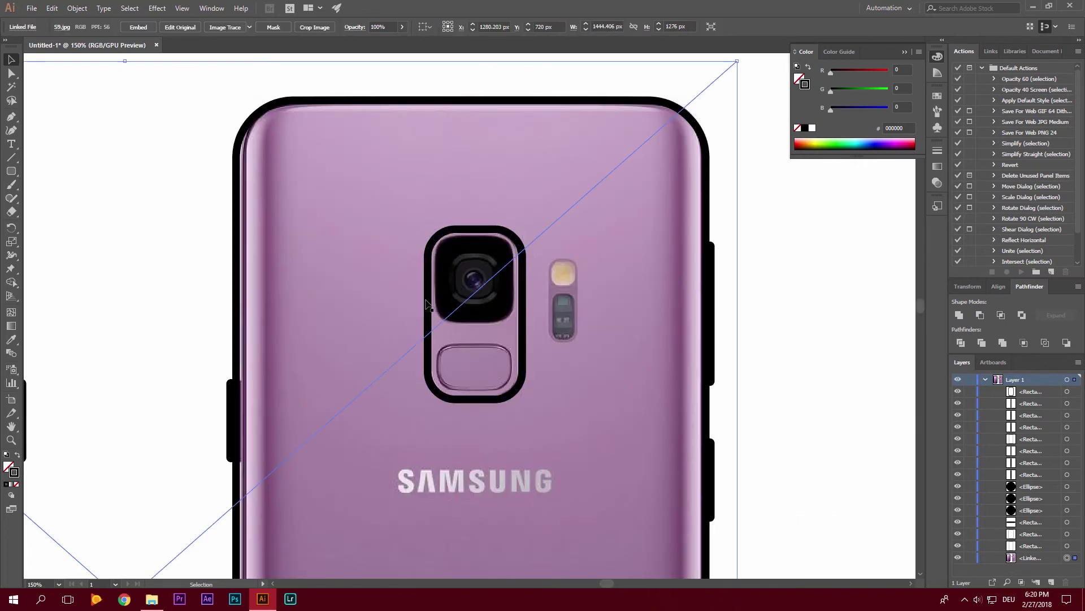
{"action": "left_click_drag", "start_coordinate": [428, 305], "coordinate": [424, 306]}
Step: Select all back-view outlines together and shift them slightly to line up with the phone in the photo
{"action": "left_click_drag", "start_coordinate": [718, 402], "coordinate": [723, 408]}
{"action": "key", "text": "ctrl+z"}
{"action": "left_click_drag", "start_coordinate": [787, 68], "coordinate": [190, 509]}
{"action": "left_click_drag", "start_coordinate": [442, 100], "coordinate": [449, 97]}
Step: Draw a rounded square around the rear camera and adjust it to about 84 × 84 px inside the module outline
{"action": "left_click", "coordinate": [11, 171]}
{"action": "left_click_drag", "start_coordinate": [441, 238], "coordinate": [515, 321]}
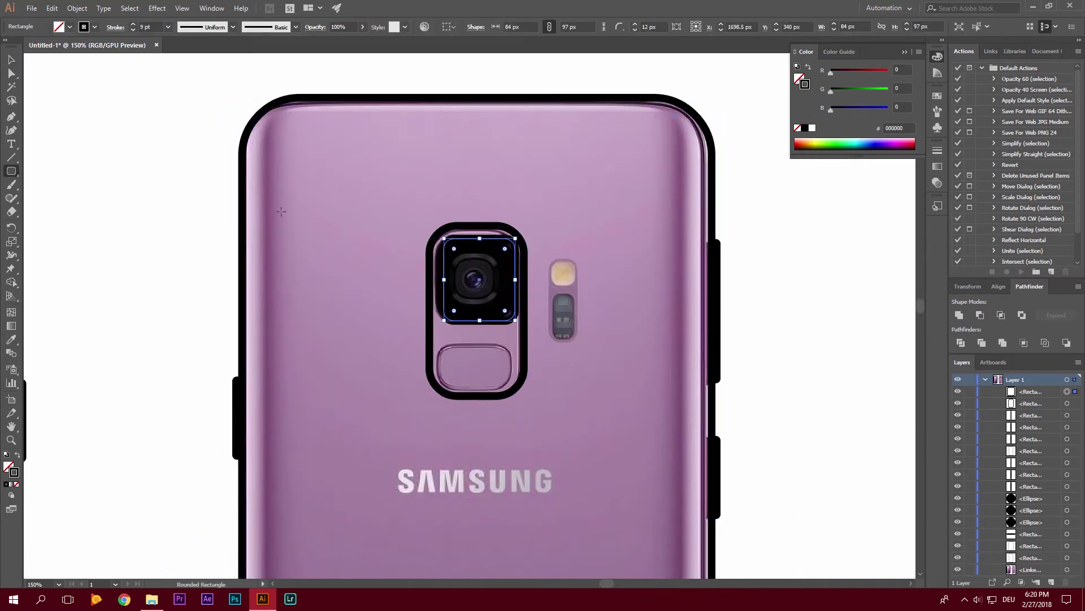
{"action": "key", "text": "v"}
{"action": "left_click", "coordinate": [958, 569]}
{"action": "left_click_drag", "start_coordinate": [515, 280], "coordinate": [514, 279]}
{"action": "left_click", "coordinate": [958, 570]}
{"action": "left_click_drag", "start_coordinate": [476, 238], "coordinate": [476, 241]}
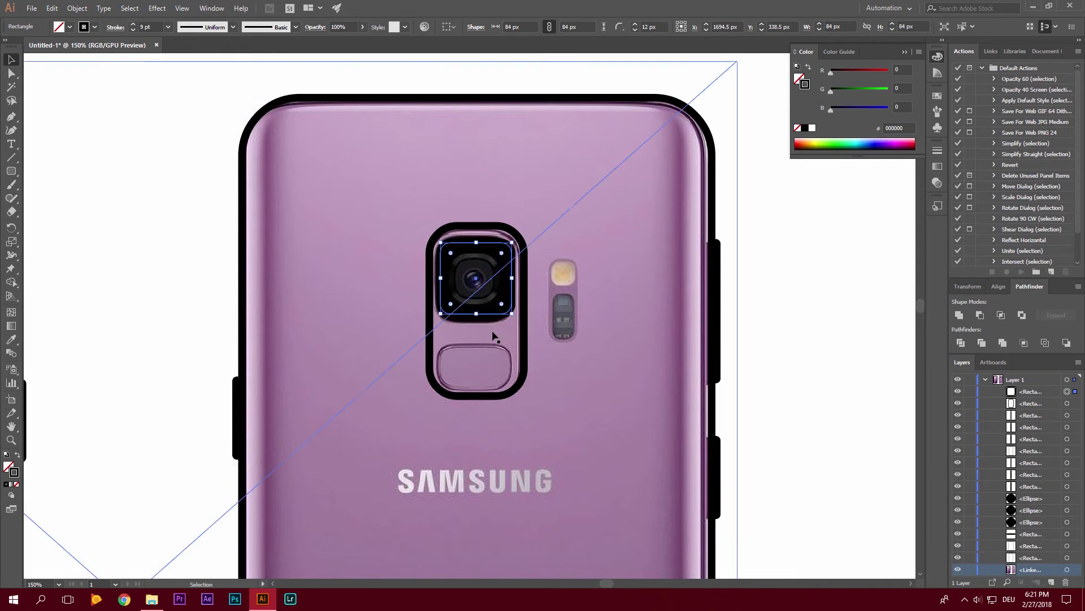
Step: Draw a rounded rectangle about 87 × 51 px around the fingerprint sensor and check it with the linked image hidden
{"action": "left_click", "coordinate": [958, 569]}
{"action": "left_click", "coordinate": [506, 370]}
{"action": "left_click", "coordinate": [958, 569]}
{"action": "left_click", "coordinate": [12, 172]}
{"action": "mouse_move", "coordinate": [436, 344]}
{"action": "left_mouse_down"}
{"action": "mouse_move", "coordinate": [513, 388]}
{"action": "mouse_move", "coordinate": [499, 359]}
{"action": "mouse_move", "coordinate": [506, 340]}
{"action": "left_mouse_up"}
{"action": "left_click", "coordinate": [958, 572]}
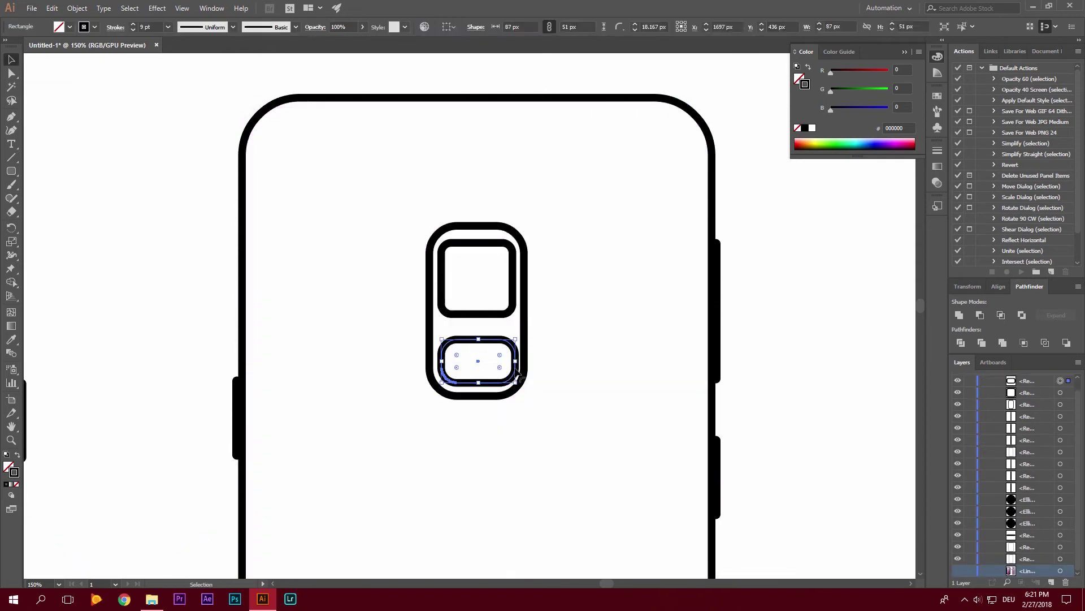
{"action": "left_click", "coordinate": [958, 572]}
Step: Draw a smaller rounded square for the lens surround and center it inside the camera square
{"action": "left_click", "coordinate": [11, 171]}
{"action": "left_click_drag", "start_coordinate": [451, 254], "coordinate": [497, 300]}
{"action": "key", "text": "v"}
{"action": "left_click_drag", "start_coordinate": [490, 301], "coordinate": [479, 283]}
{"action": "left_click", "coordinate": [957, 571]}
Step: Add a small circle with black fill and no outline at the center of the camera lens
{"action": "left_click", "coordinate": [60, 255]}
{"action": "left_click", "coordinate": [70, 27]}
{"action": "left_click", "coordinate": [30, 49]}
{"action": "left_click", "coordinate": [94, 26]}
{"action": "left_click", "coordinate": [7, 49]}
{"action": "left_click", "coordinate": [594, 338]}
{"action": "left_click", "coordinate": [958, 570]}
Step: Draw a tall rounded rectangle around the flash and heart-rate sensor beside the camera, without fill and with a black outline
{"action": "left_click_drag", "start_coordinate": [12, 171], "coordinate": [62, 182]}
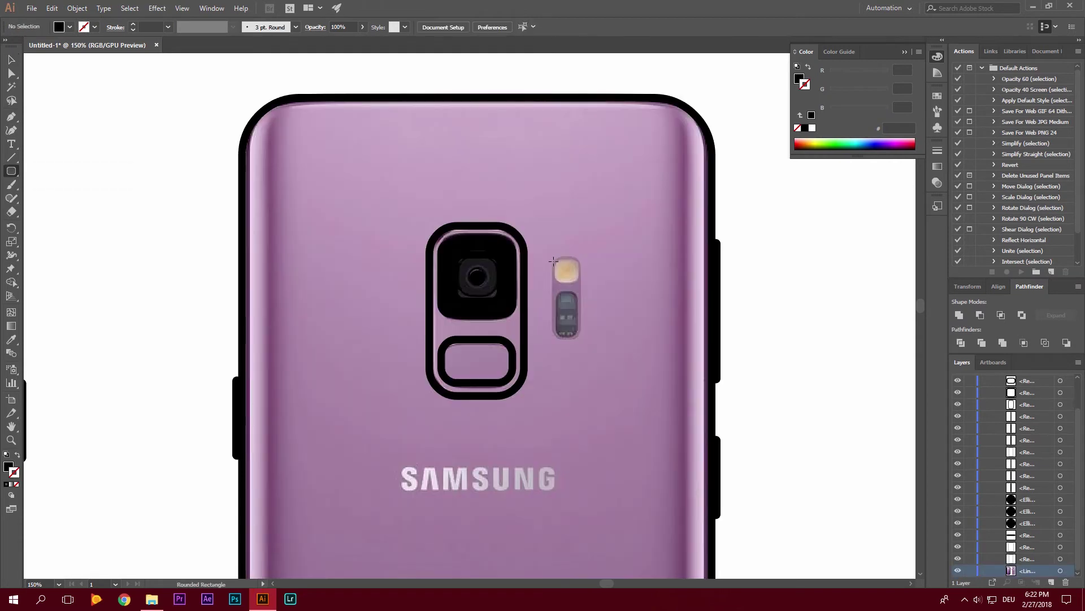
{"action": "left_click_drag", "start_coordinate": [554, 255], "coordinate": [582, 339]}
{"action": "left_click", "coordinate": [70, 26]}
{"action": "left_click", "coordinate": [7, 49]}
{"action": "left_click", "coordinate": [739, 530]}
Step: Place Samsung Logo.ai from the BRoll folder and scale and align it over the SAMSUNG lettering on the phone's back
{"action": "scroll", "coordinate": [740, 532], "scroll_direction": "down", "scroll_amount": 3}
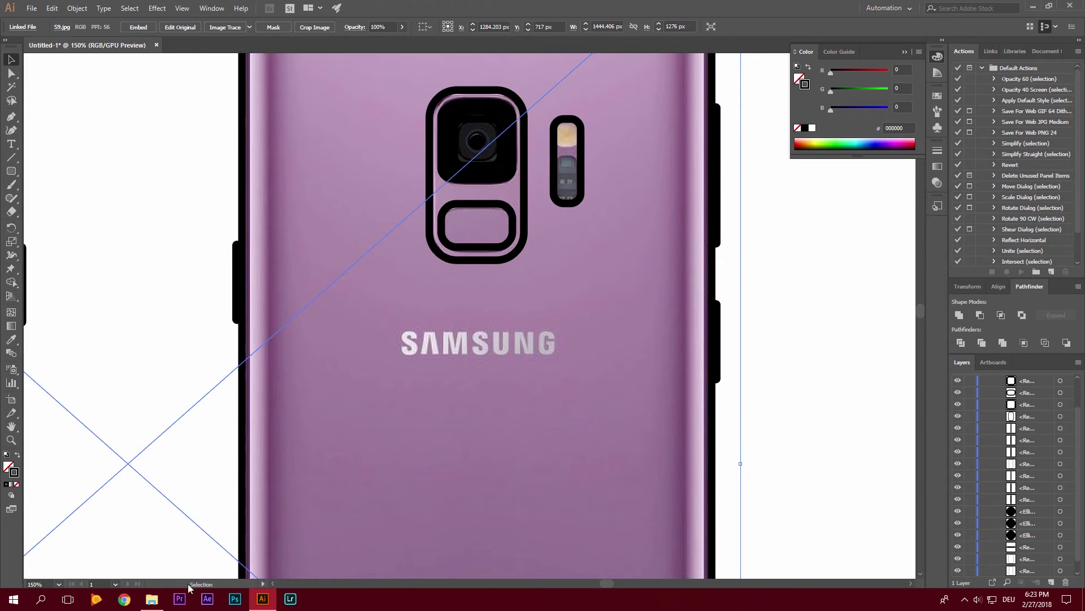
{"action": "left_click", "coordinate": [151, 599]}
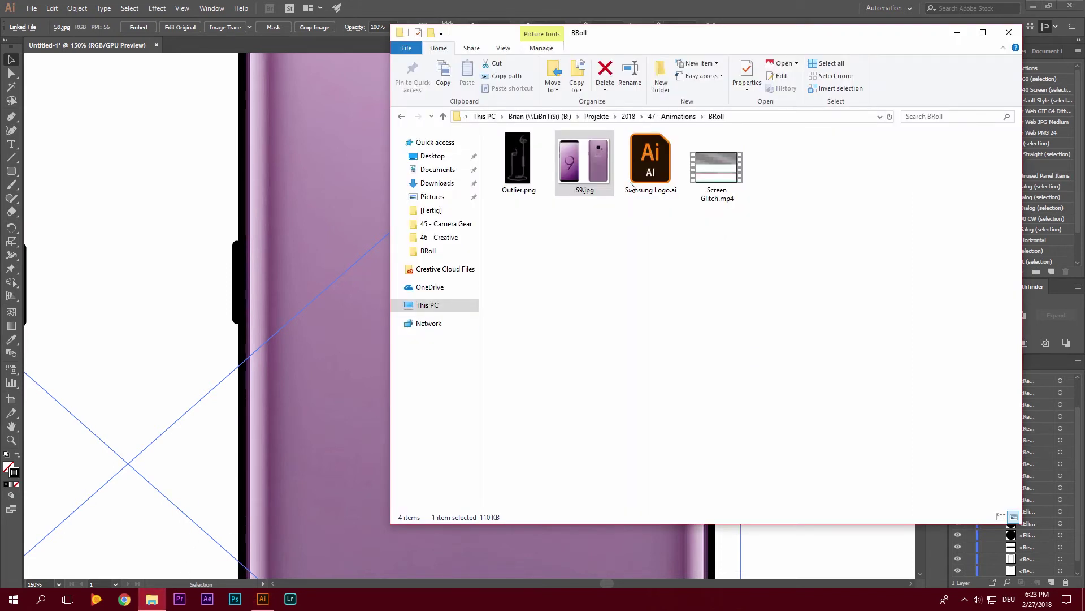
{"action": "left_click", "coordinate": [650, 161]}
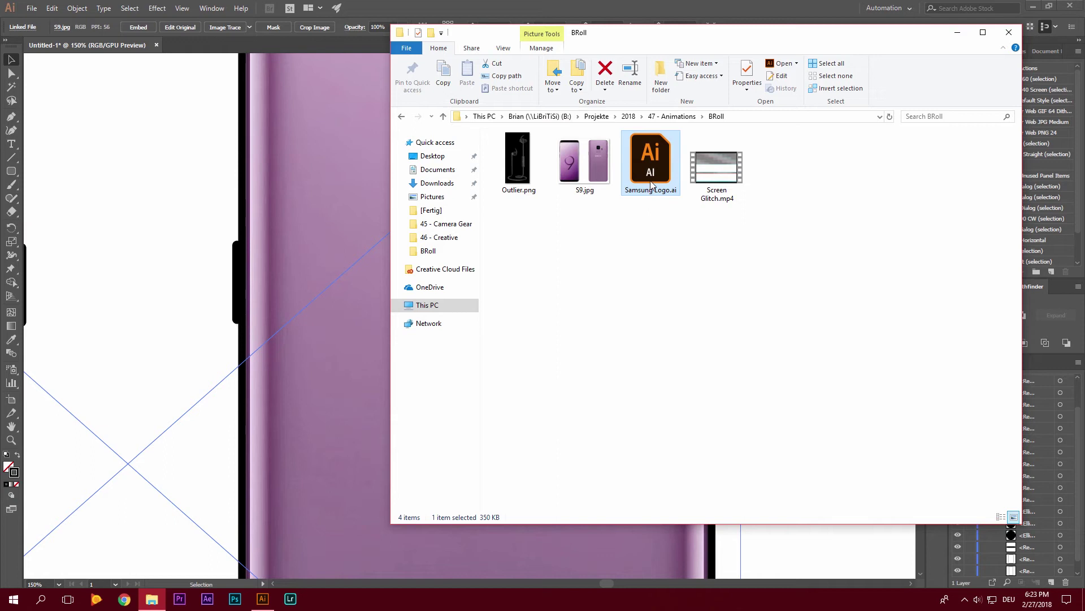
{"action": "left_click_drag", "start_coordinate": [651, 162], "coordinate": [474, 347]}
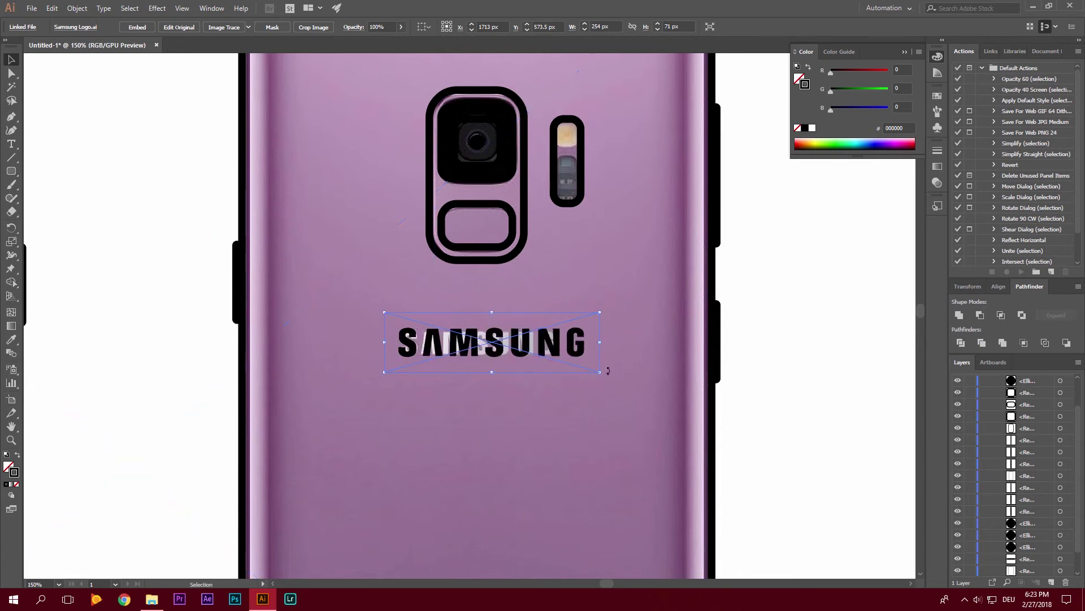
{"action": "left_click_drag", "start_coordinate": [601, 376], "coordinate": [575, 376]}
{"action": "left_click_drag", "start_coordinate": [483, 346], "coordinate": [478, 340]}
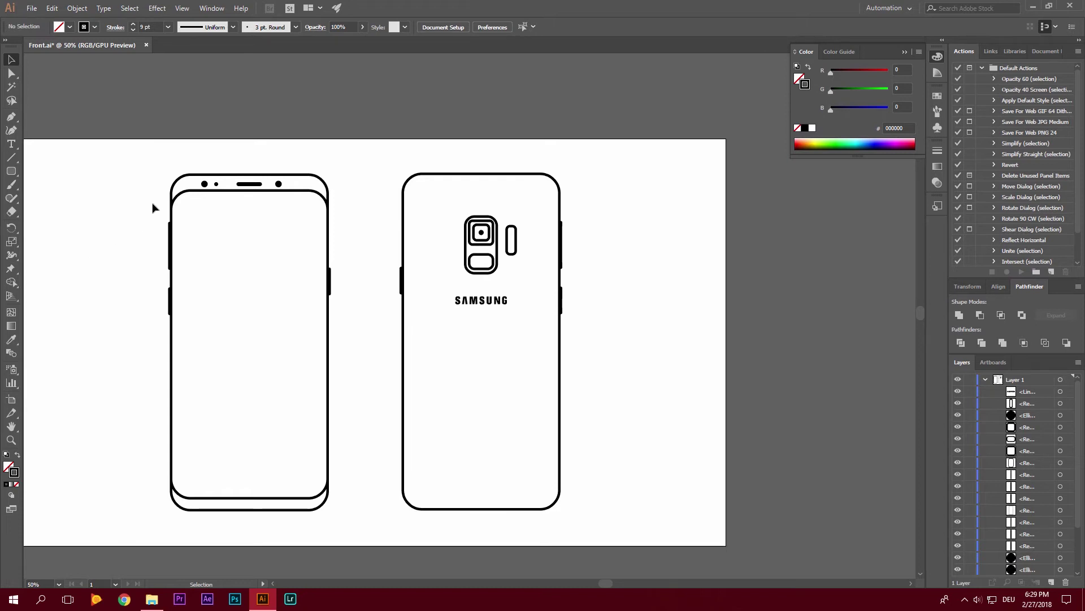
Step: Delete the complete back-view drawing and save the remaining front view in Front.ai
{"action": "left_click_drag", "start_coordinate": [379, 173], "coordinate": [623, 521]}
{"action": "key", "text": "Delete"}
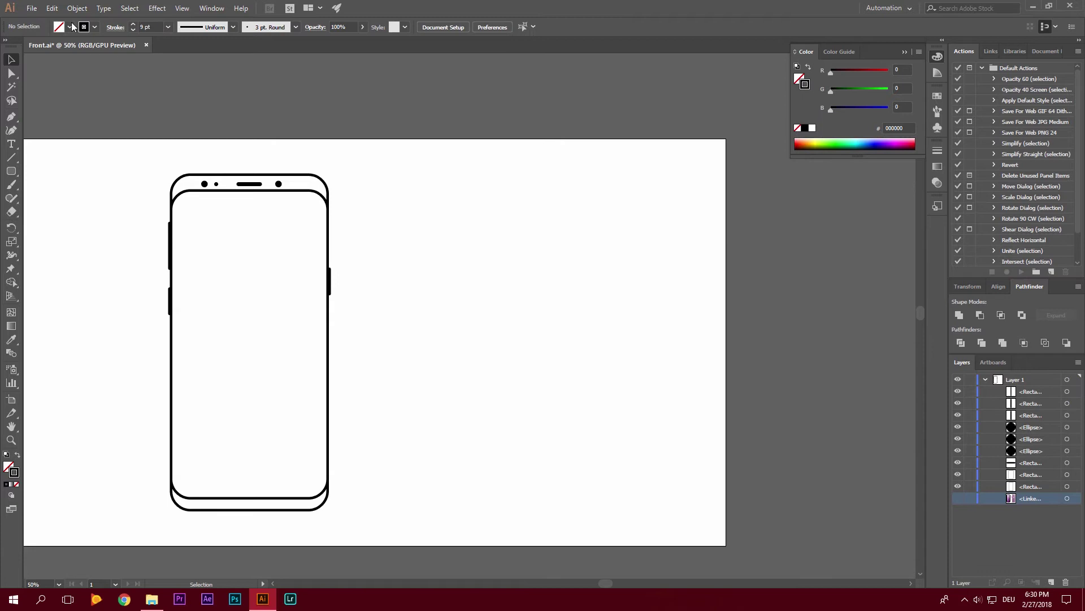
{"action": "left_click", "coordinate": [31, 7]}
{"action": "left_click", "coordinate": [63, 102]}
Step: Undo the deletion of the back view and delete all front-view shapes instead
{"action": "left_click_drag", "start_coordinate": [138, 164], "coordinate": [337, 294]}
{"action": "key", "text": "ctrl+z"}
{"action": "key", "text": "v"}
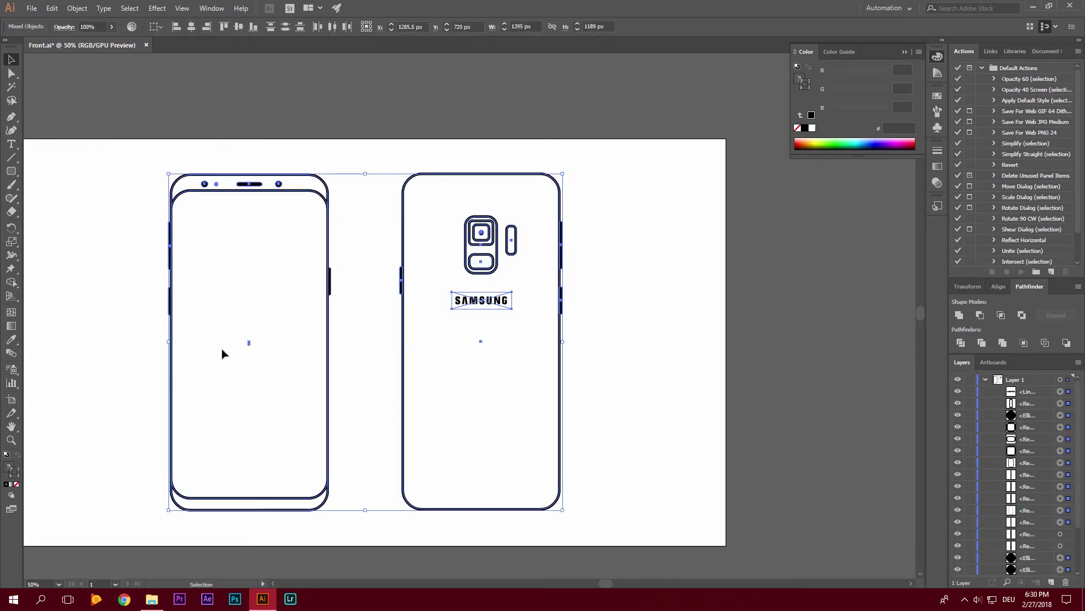
{"action": "left_click", "coordinate": [140, 213]}
{"action": "left_click_drag", "start_coordinate": [148, 160], "coordinate": [343, 532]}
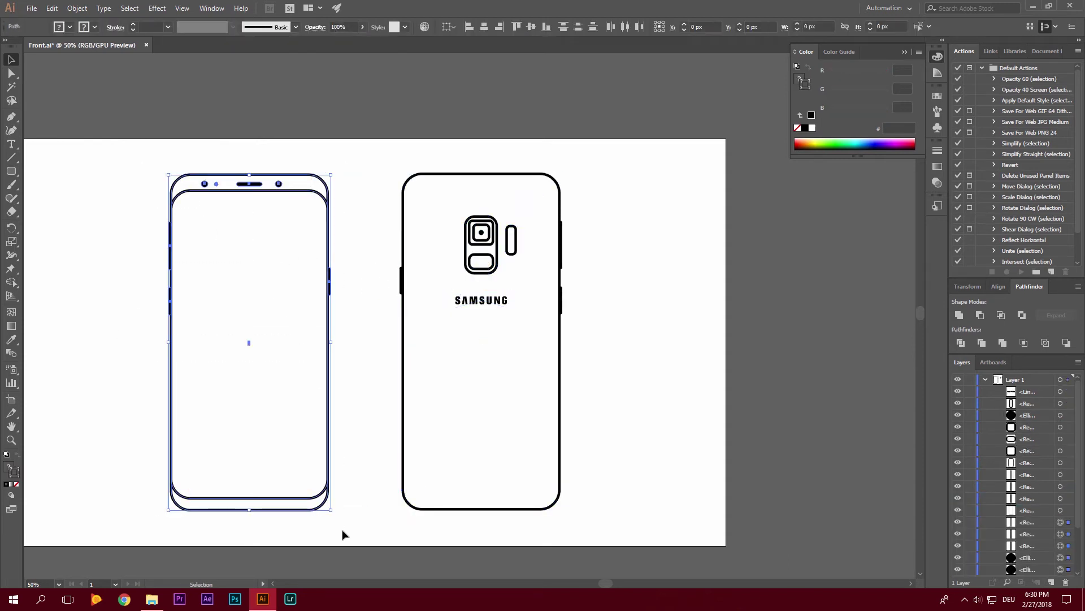
{"action": "key", "text": "Delete"}
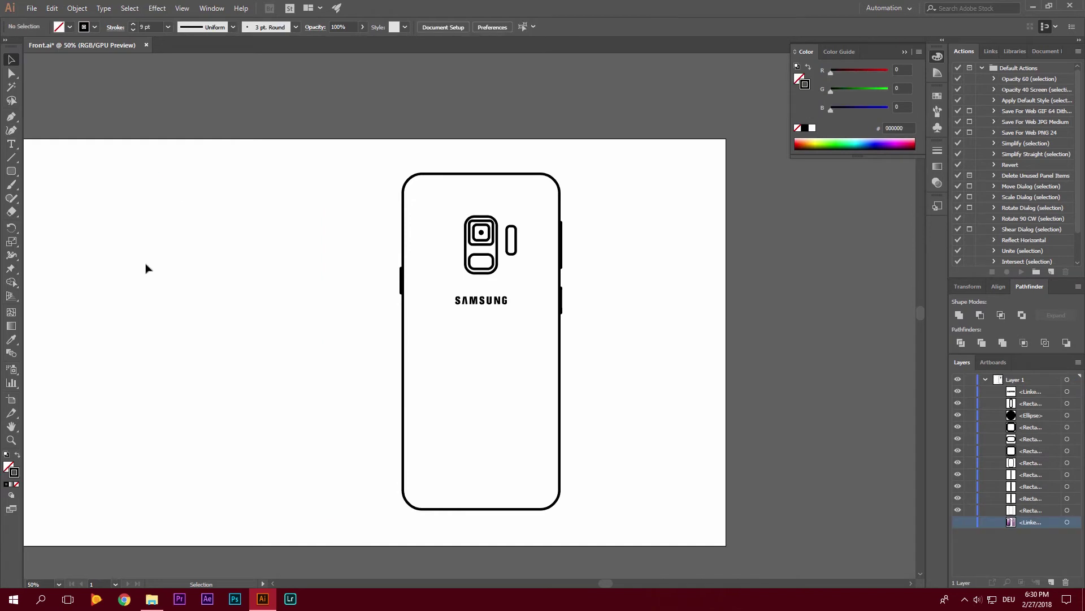
Step: Save the back-view drawing as a separate Illustrator file named Back in the BRoll folder
{"action": "left_click", "coordinate": [32, 8]}
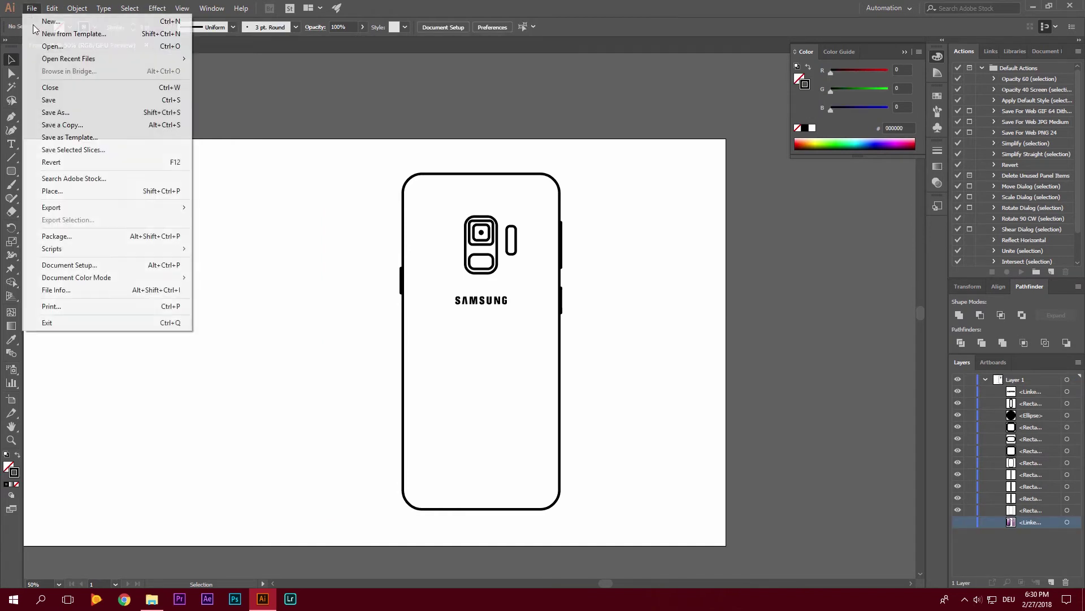
{"action": "left_click", "coordinate": [68, 112]}
{"action": "left_click", "coordinate": [95, 247]}
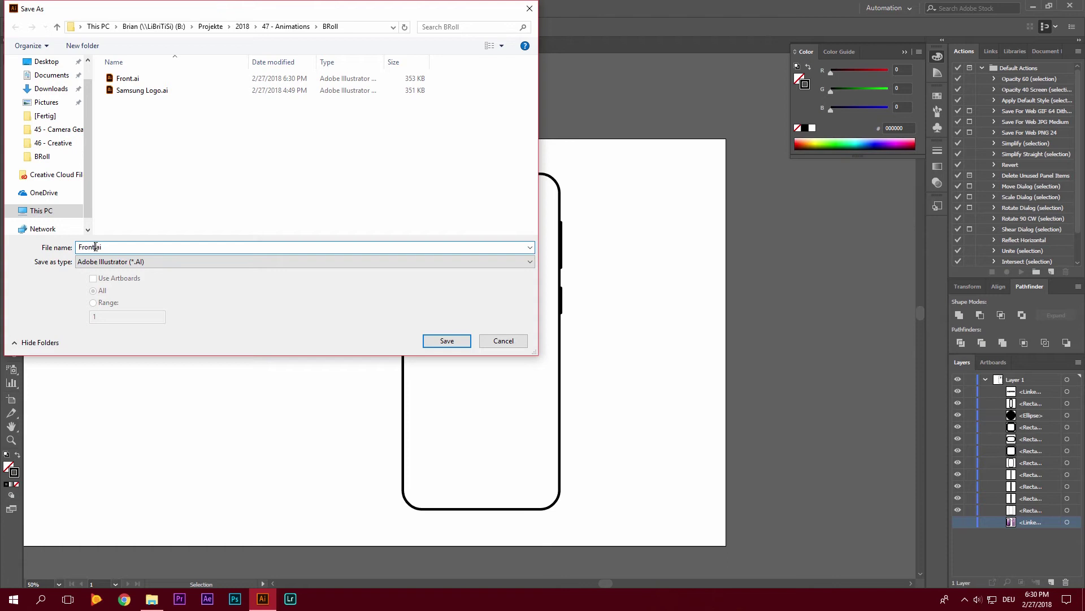
{"action": "left_click_drag", "start_coordinate": [93, 247], "coordinate": [57, 252]}
{"action": "type", "text": "Back"}
{"action": "left_click", "coordinate": [456, 341]}
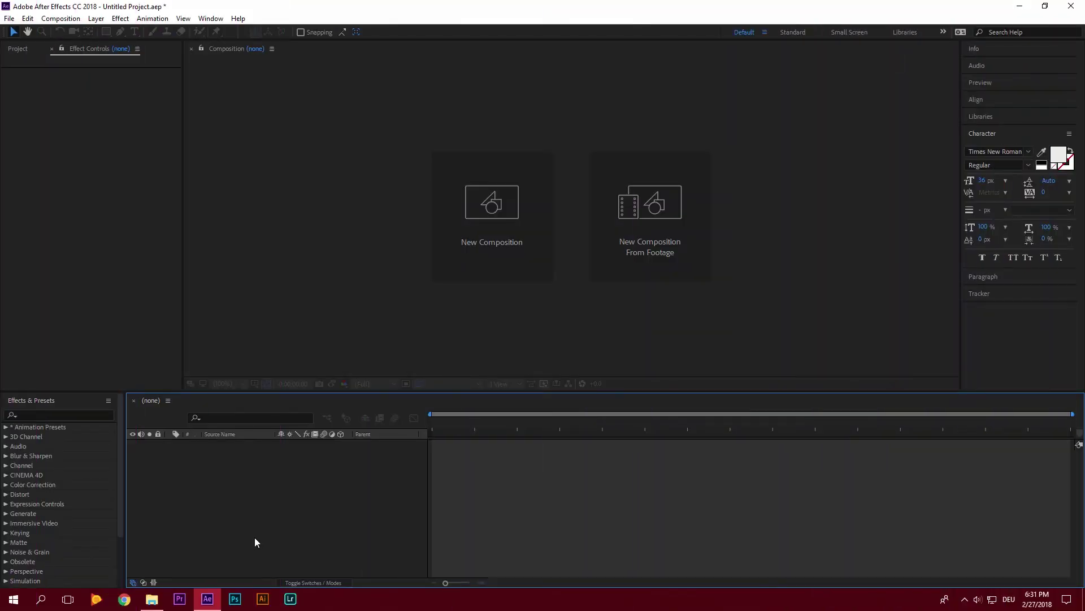
Step: In After Effects, create a 1920 × 1080 composition named Comp 1 at 23.976 fps with a duration of 30 seconds
{"action": "left_click", "coordinate": [484, 256]}
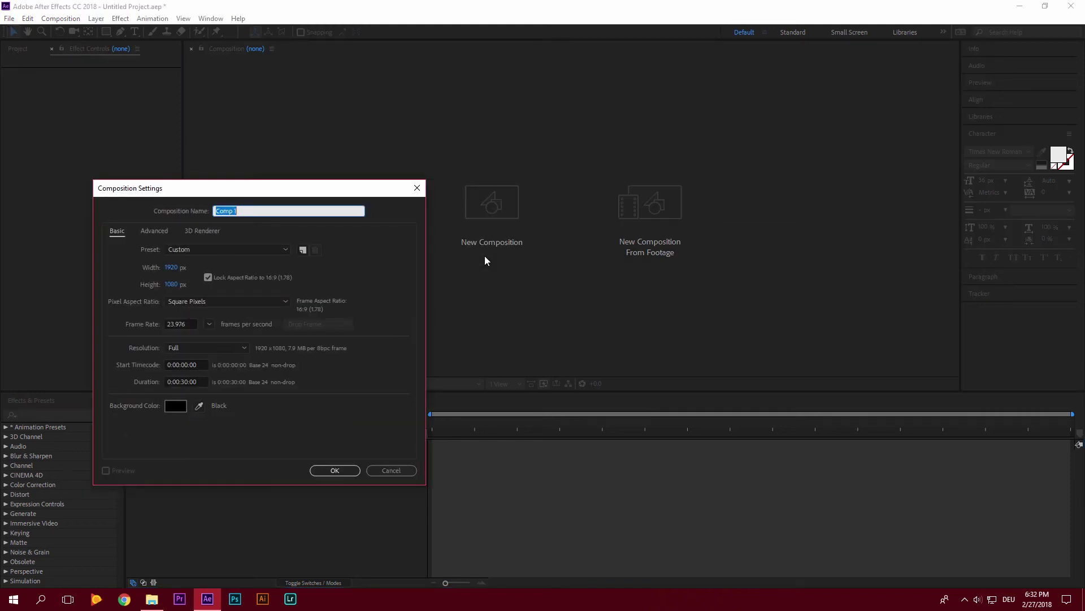
{"action": "left_click", "coordinate": [329, 470]}
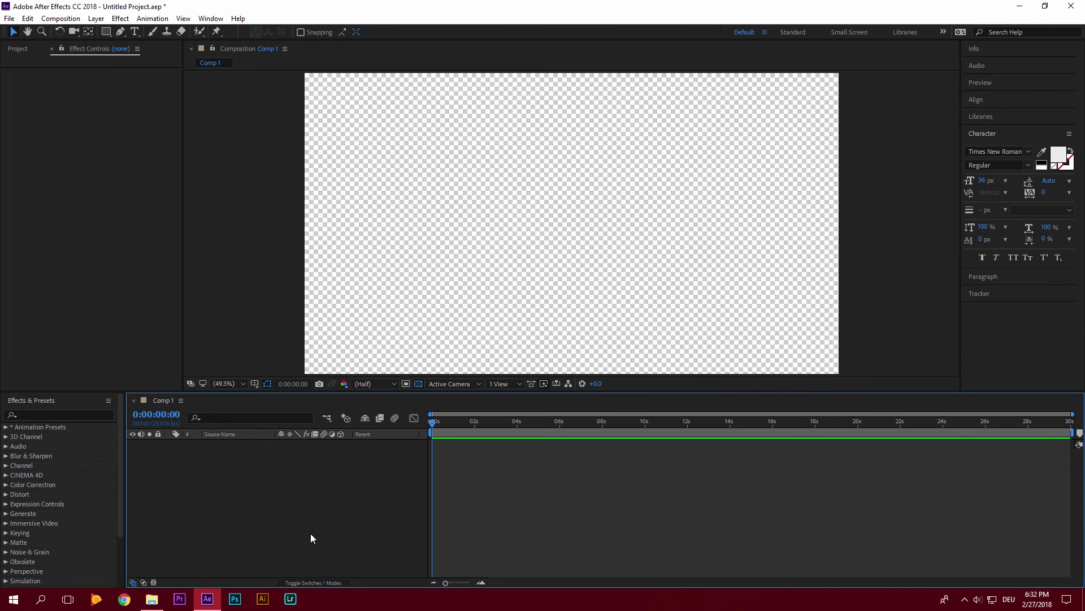
Step: Import Front.ai from the BRoll folder into the project
{"action": "left_click", "coordinate": [14, 51]}
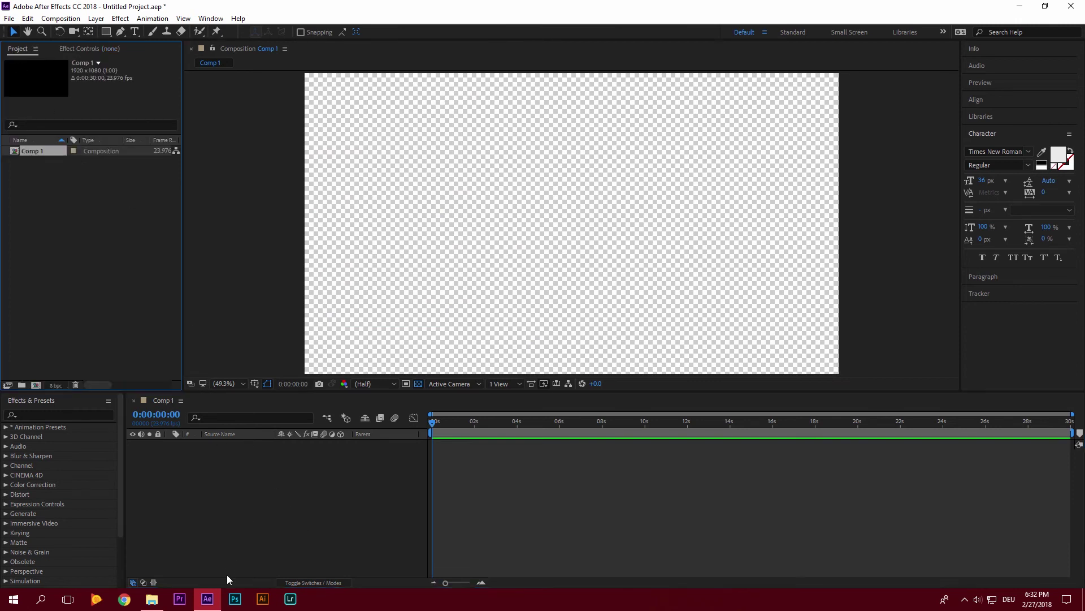
{"action": "left_click", "coordinate": [152, 599]}
{"action": "left_click", "coordinate": [585, 164]}
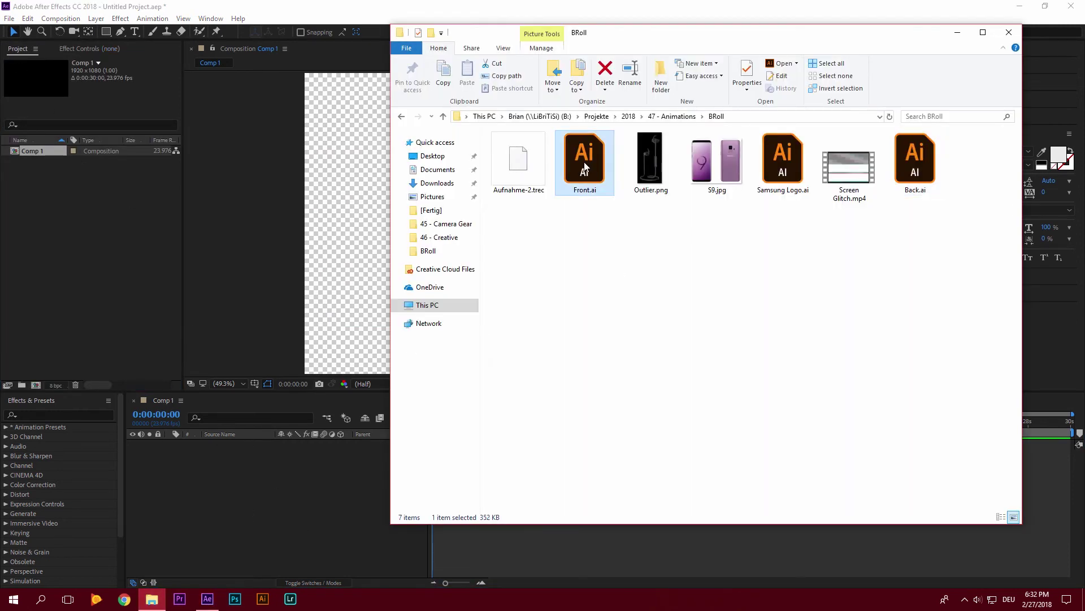
{"action": "left_click_drag", "start_coordinate": [585, 164], "coordinate": [127, 271]}
{"action": "key", "text": "alt+Tab"}
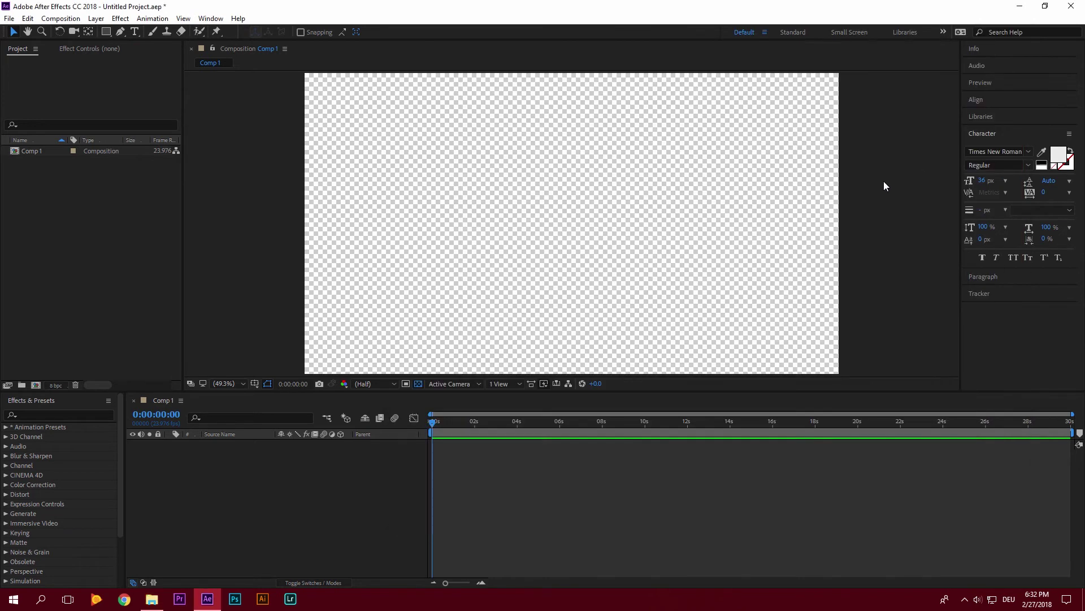
Step: Import Back.ai from the BRoll folder into the project
{"action": "left_click", "coordinate": [152, 599]}
{"action": "left_click", "coordinate": [915, 164]}
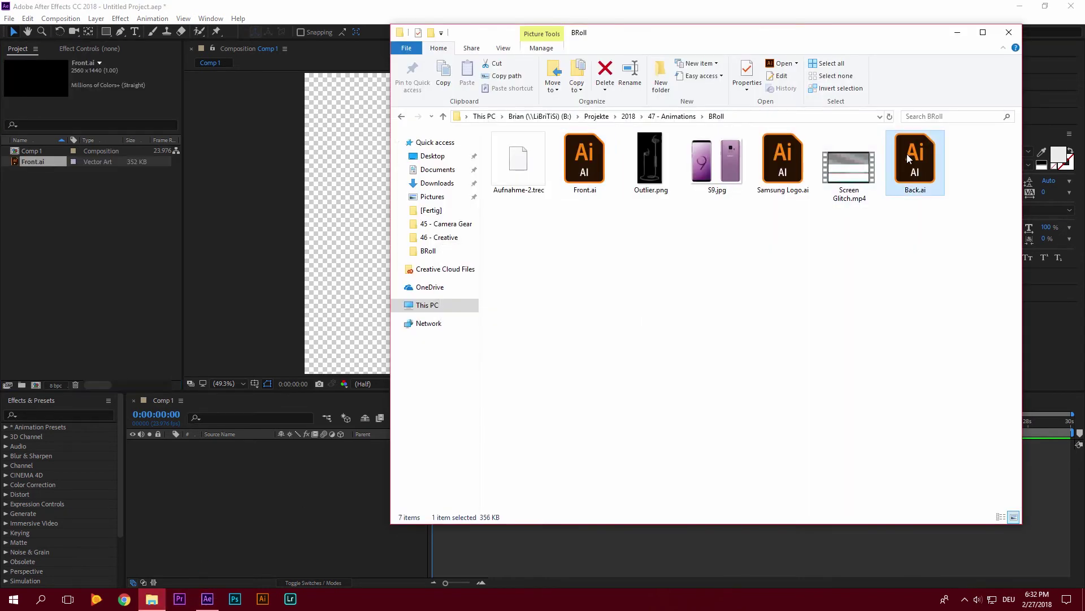
{"action": "left_click_drag", "start_coordinate": [915, 164], "coordinate": [69, 303]}
{"action": "left_click", "coordinate": [103, 322]}
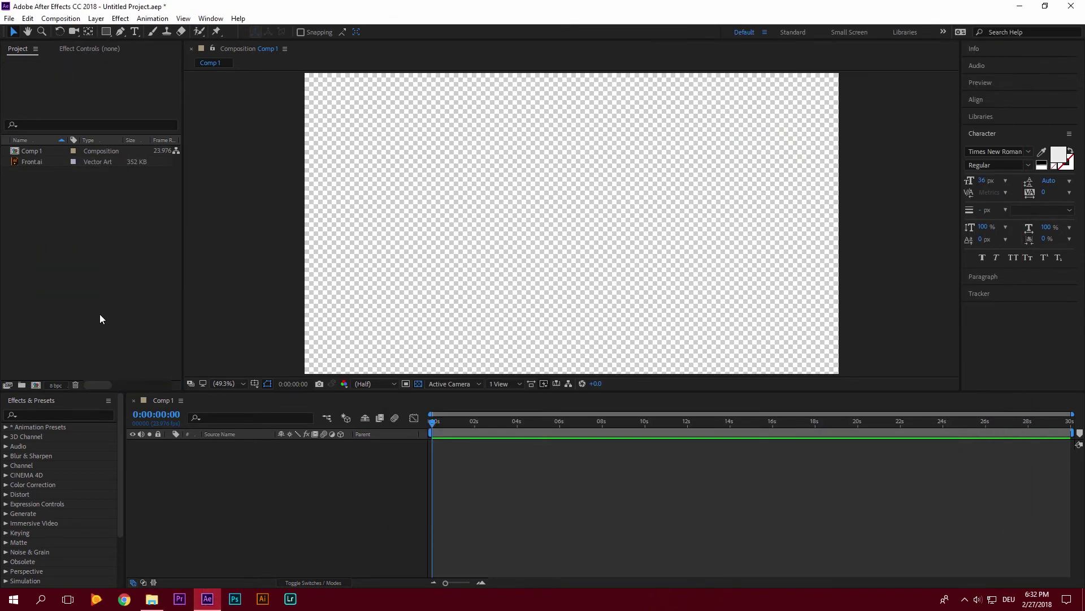
Step: Add a white rectangle shape layer that fills the whole composition as the background
{"action": "left_click", "coordinate": [207, 490]}
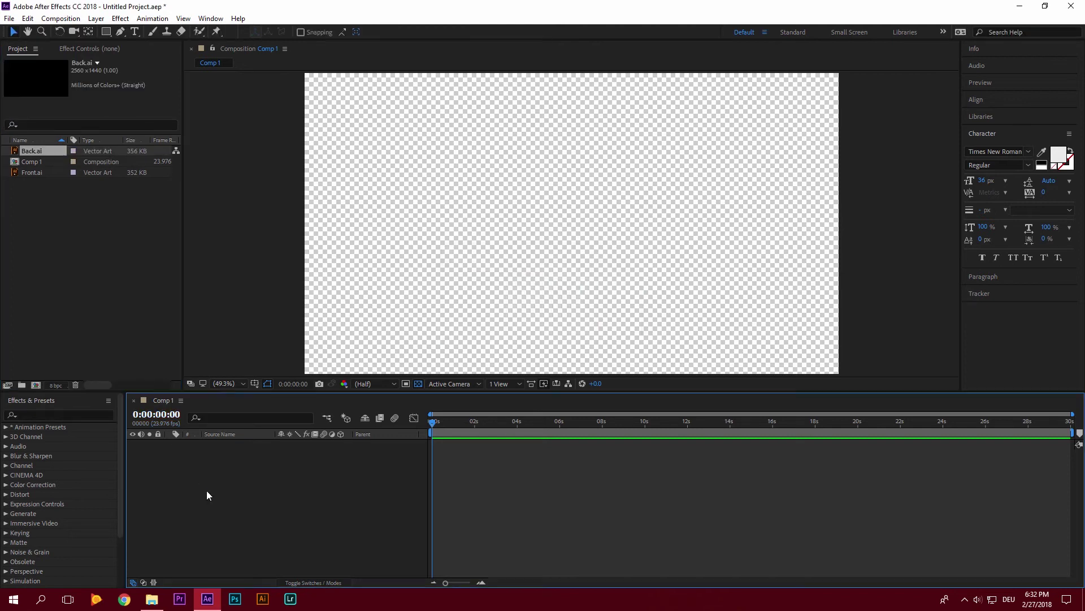
{"action": "double_click", "coordinate": [105, 32]}
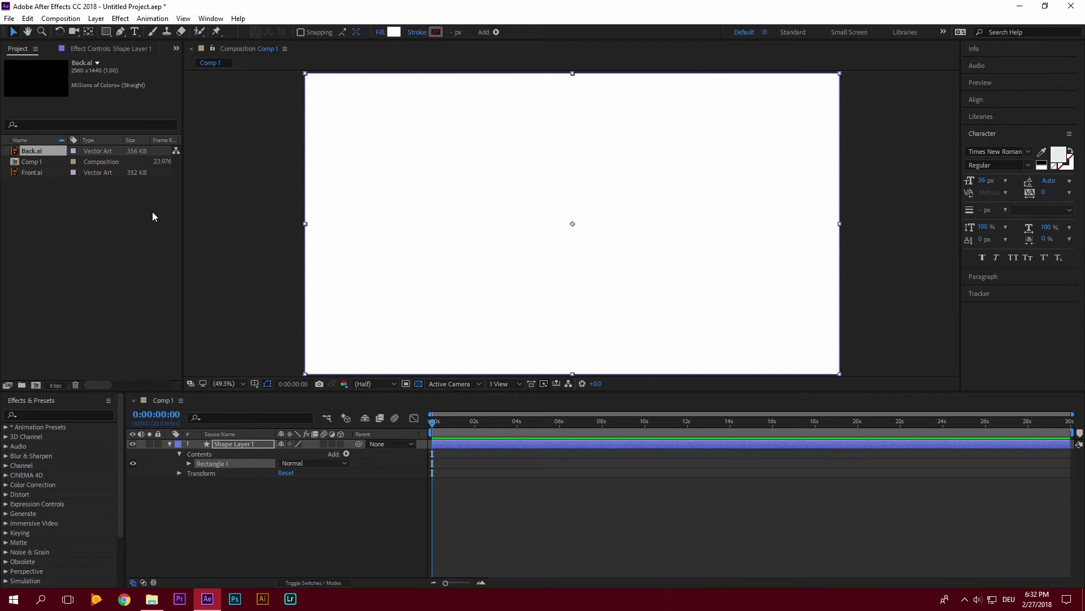
{"action": "left_click", "coordinate": [250, 530]}
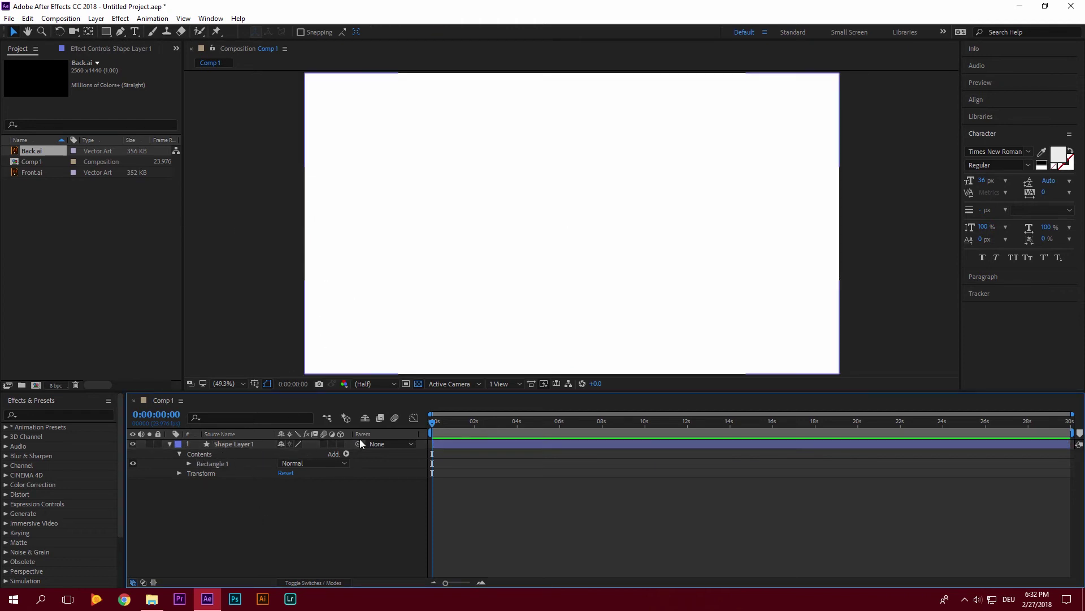
{"action": "left_click", "coordinate": [169, 444]}
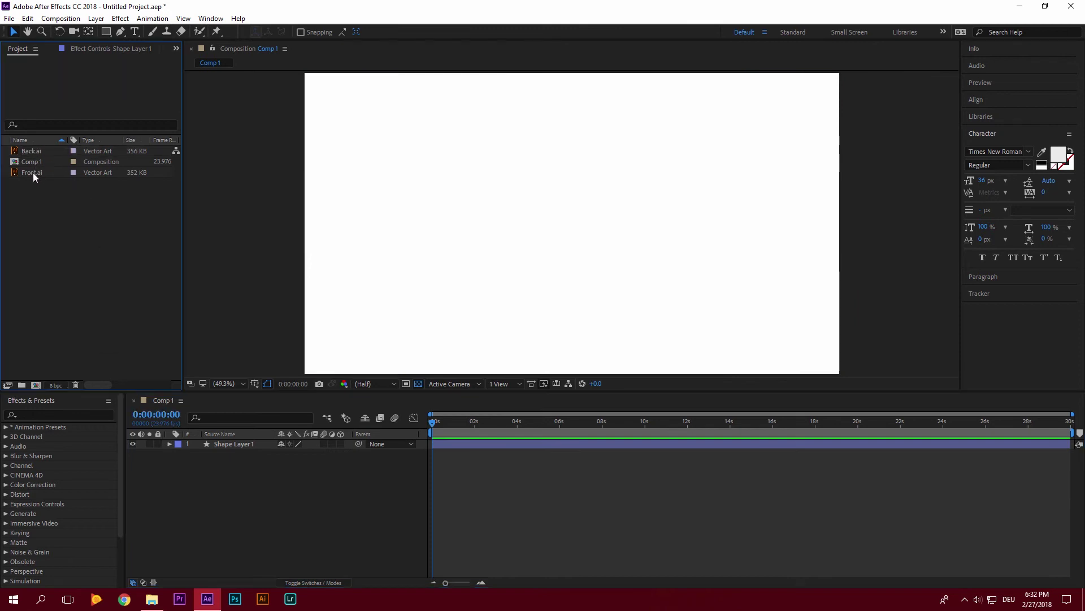
Step: Place Front.ai in Comp 1 above the white background and set its scale to 75%
{"action": "left_click_drag", "start_coordinate": [33, 172], "coordinate": [549, 208]}
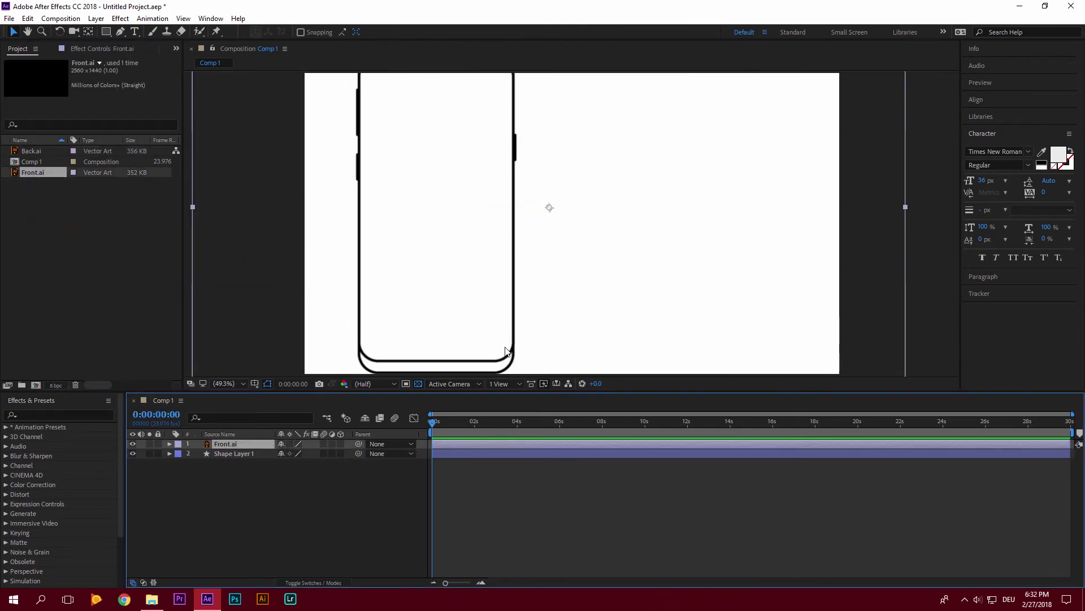
{"action": "left_click", "coordinate": [169, 444]}
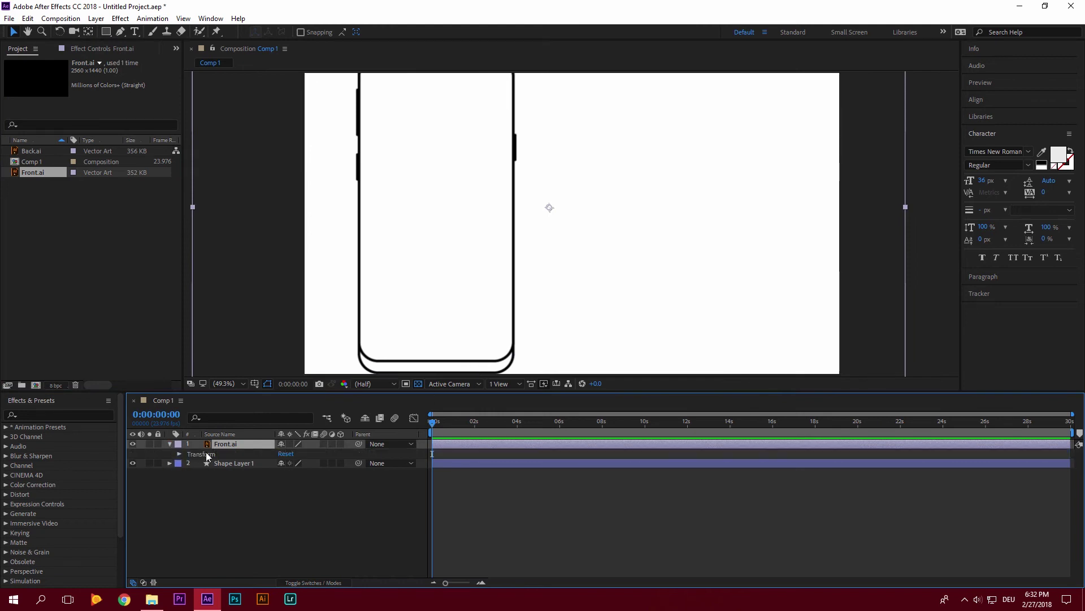
{"action": "left_click", "coordinate": [180, 454]}
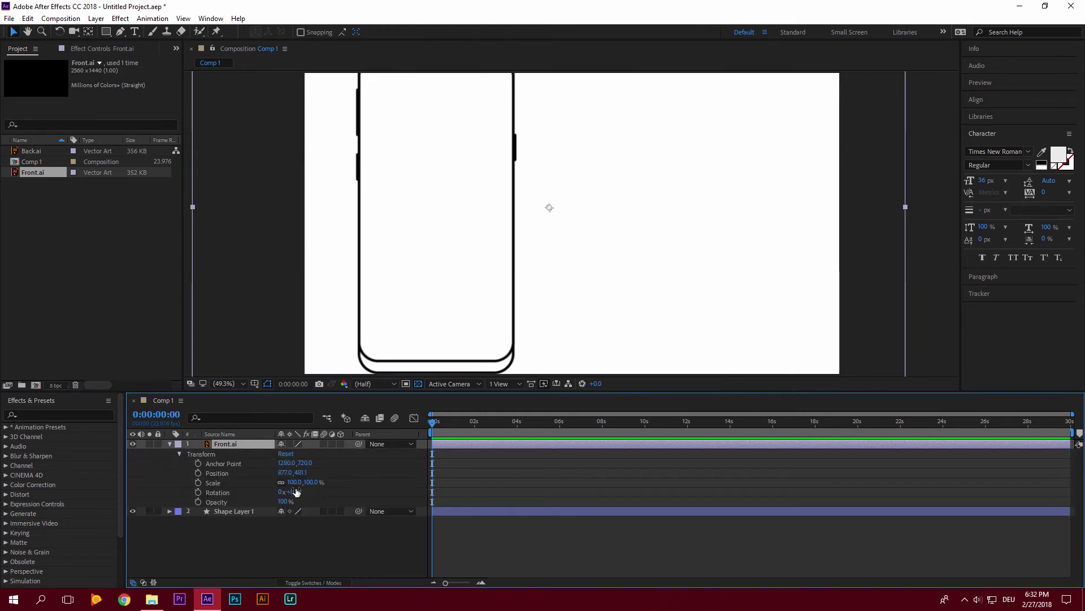
{"action": "left_click_drag", "start_coordinate": [295, 482], "coordinate": [280, 481]}
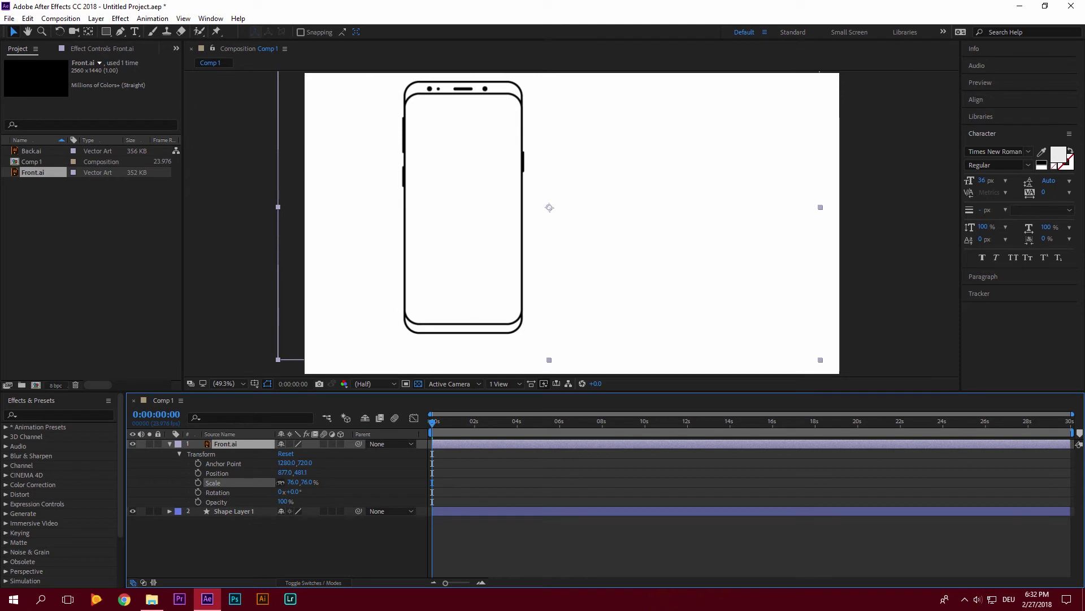
{"action": "left_click", "coordinate": [292, 482]}
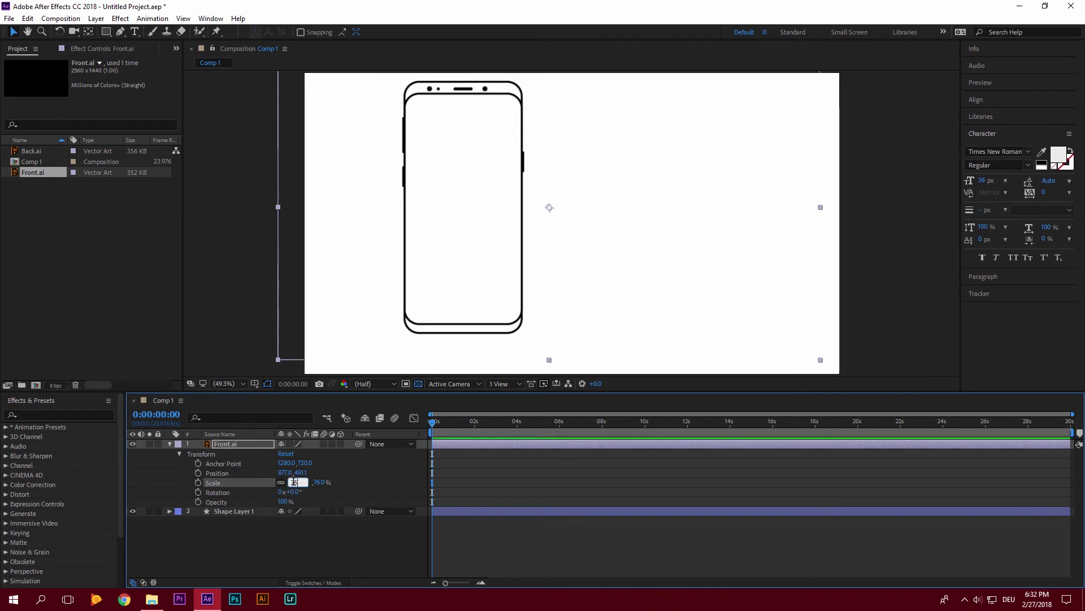
{"action": "type", "text": "75"}
{"action": "key", "text": "Return"}
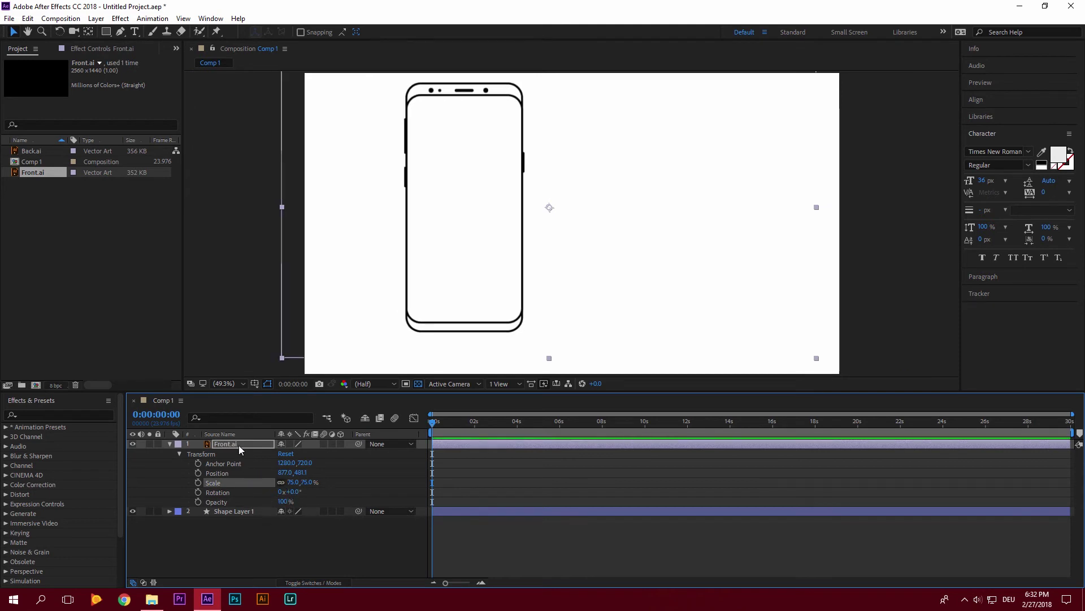
Step: Create shapes from the Front.ai vector layer and delete the original Front.ai layer from the composition
{"action": "right_click", "coordinate": [240, 444]}
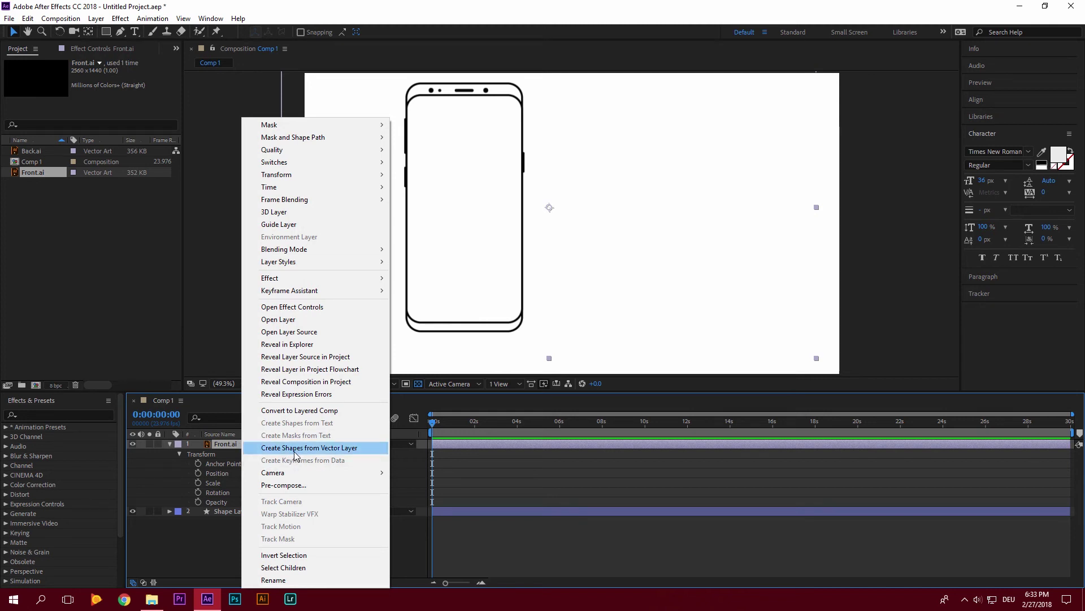
{"action": "left_click", "coordinate": [294, 451]}
{"action": "left_click", "coordinate": [242, 452]}
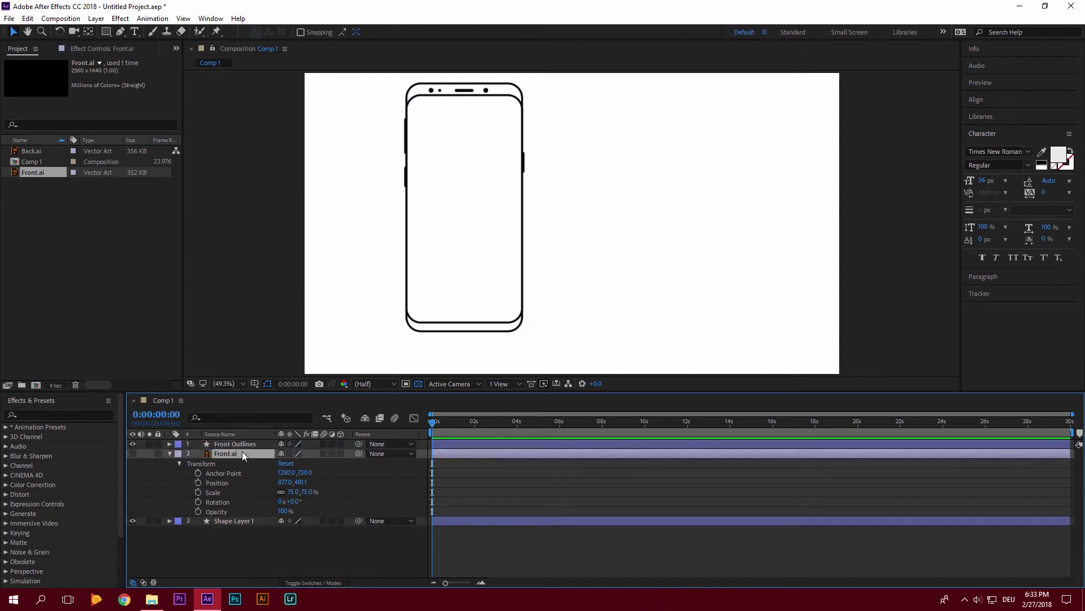
{"action": "key", "text": "Delete"}
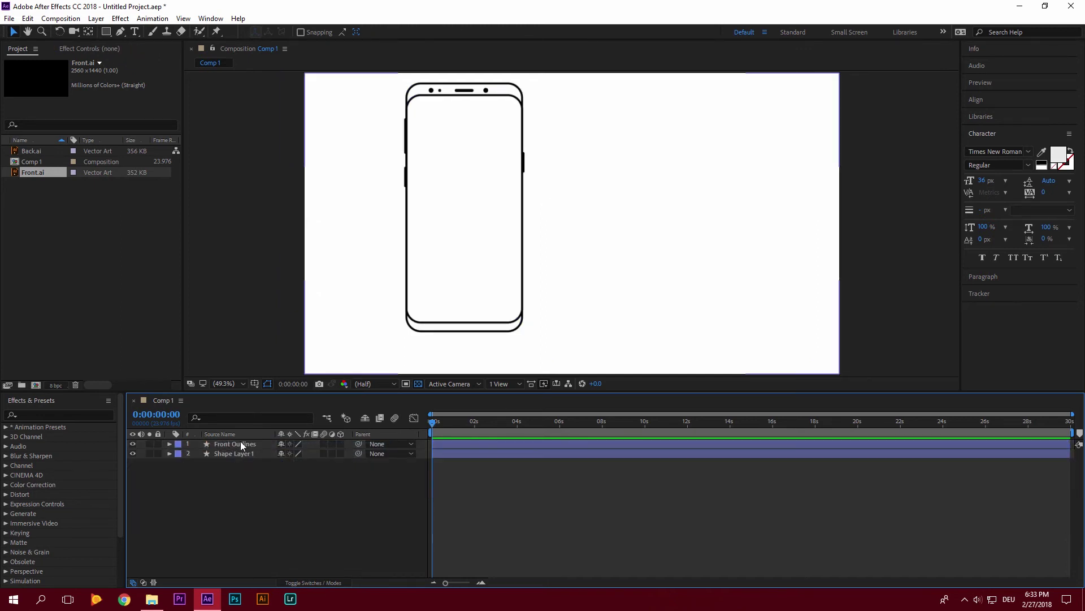
Step: Center the anchor point of the Front Outlines layer on the phone and move the layer to position 1462, 536.3
{"action": "left_click", "coordinate": [238, 444]}
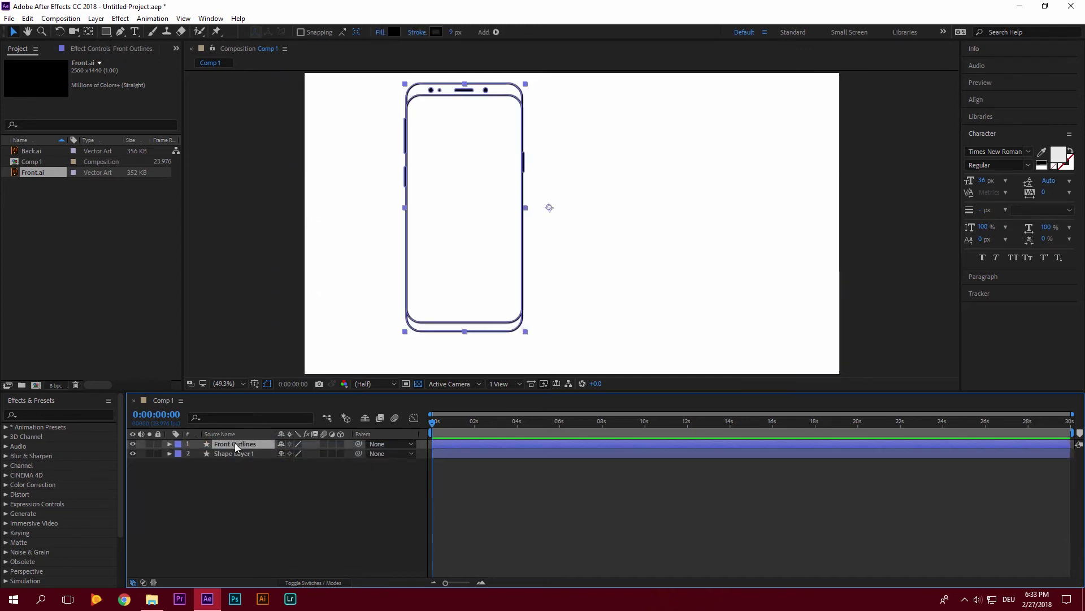
{"action": "left_click", "coordinate": [169, 443]}
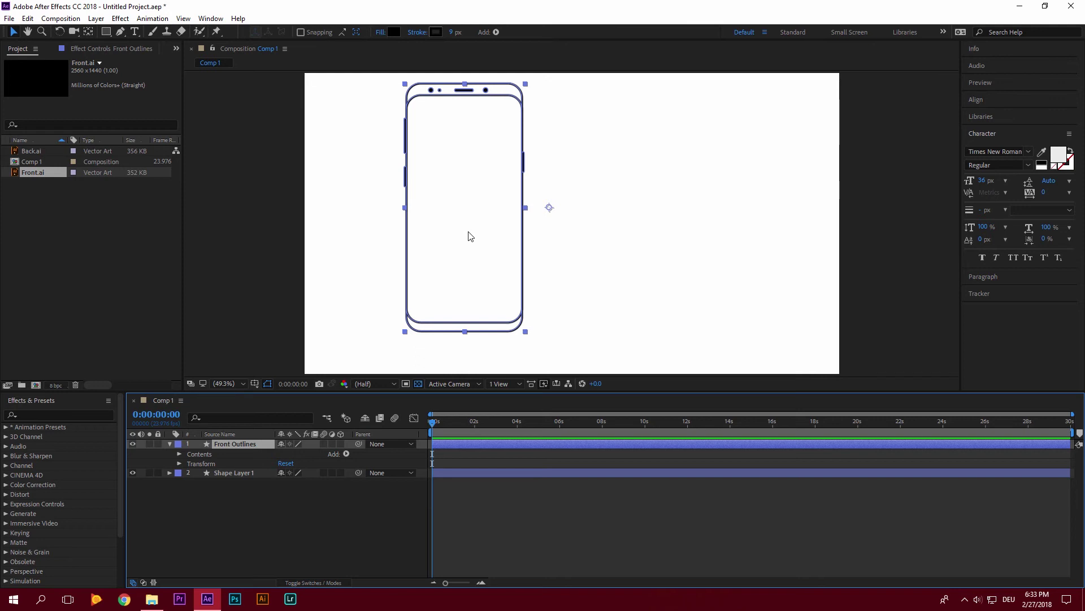
{"action": "key", "text": "ctrl+alt+Home"}
{"action": "left_click", "coordinate": [179, 464]}
{"action": "left_click", "coordinate": [285, 482]}
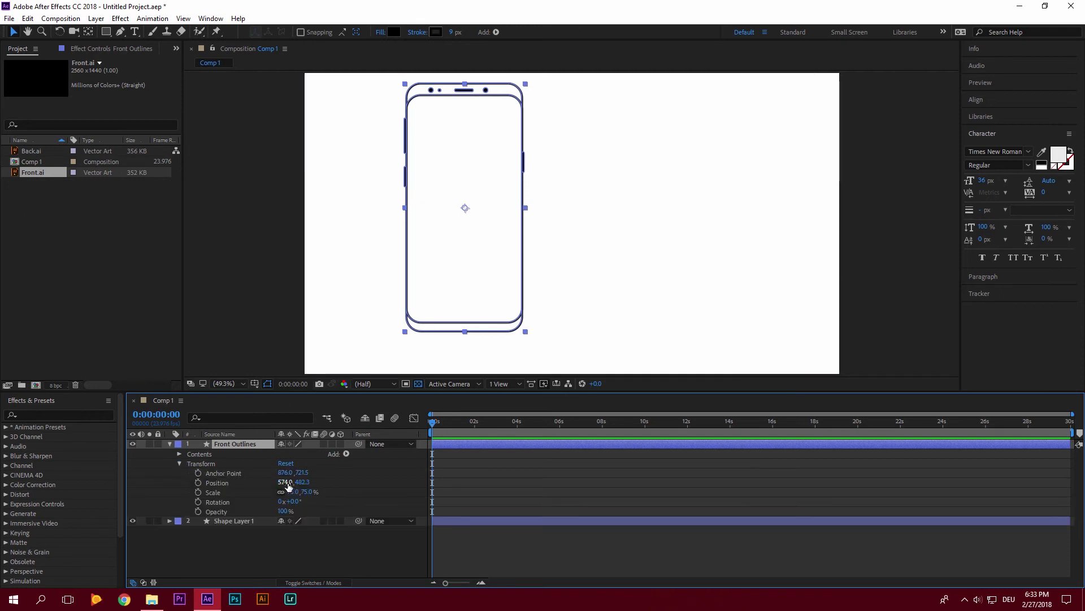
{"action": "left_click", "coordinate": [302, 482]}
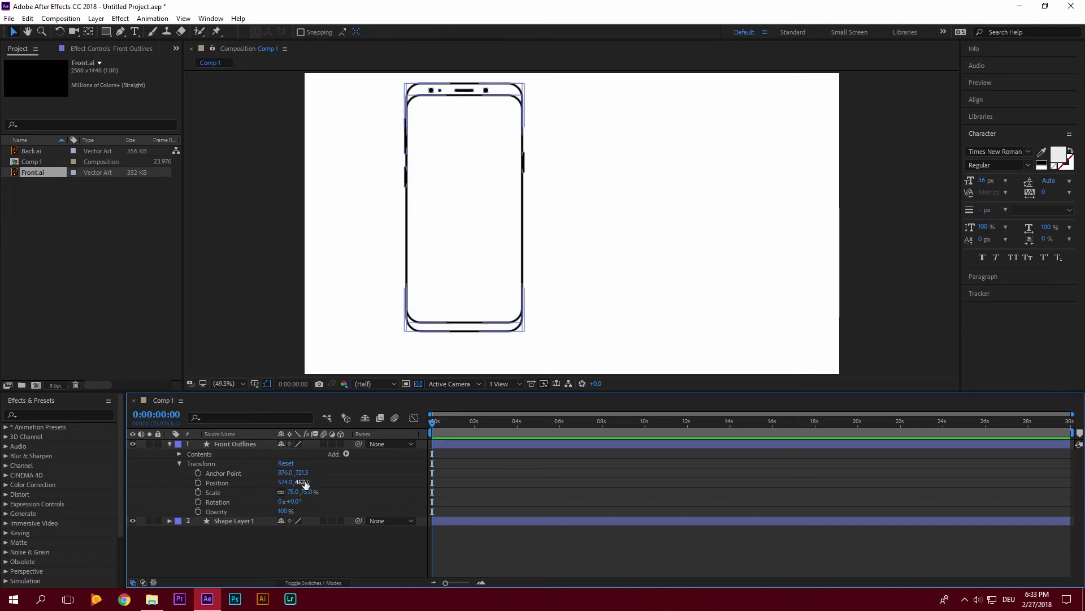
{"action": "left_click_drag", "start_coordinate": [305, 484], "coordinate": [773, 439]}
{"action": "left_click", "coordinate": [379, 560]}
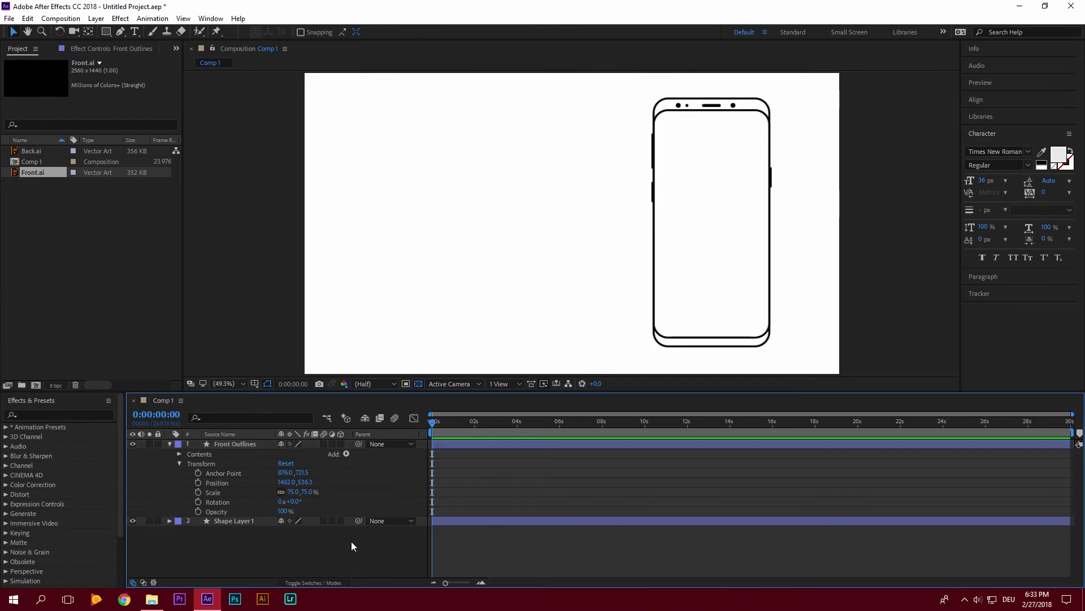
Step: Add Trim Paths to the Front Outlines layer and expand its properties
{"action": "left_click", "coordinate": [346, 453]}
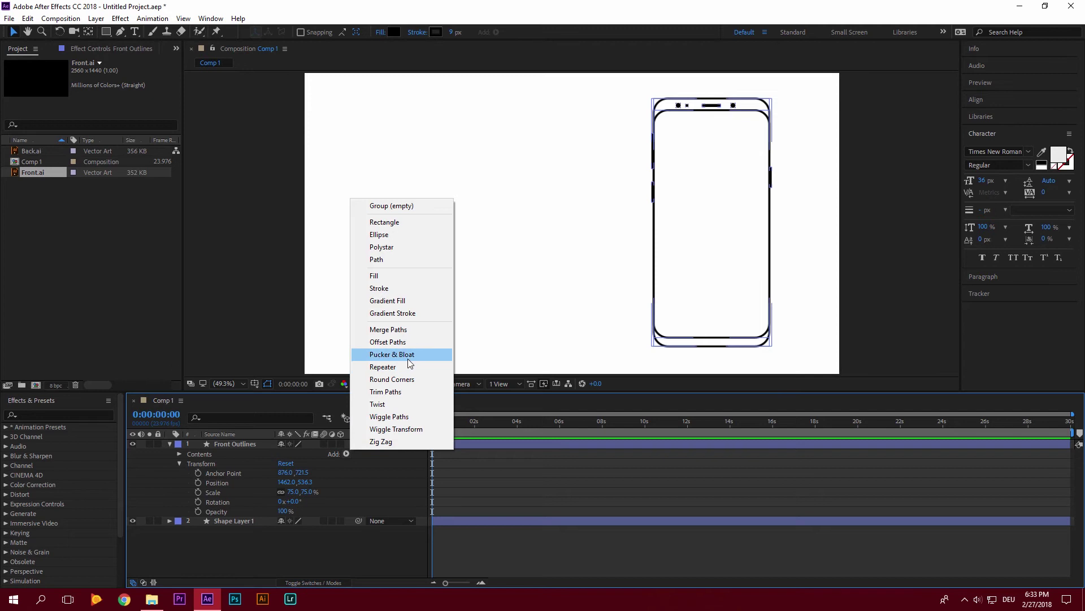
{"action": "left_click", "coordinate": [390, 391]}
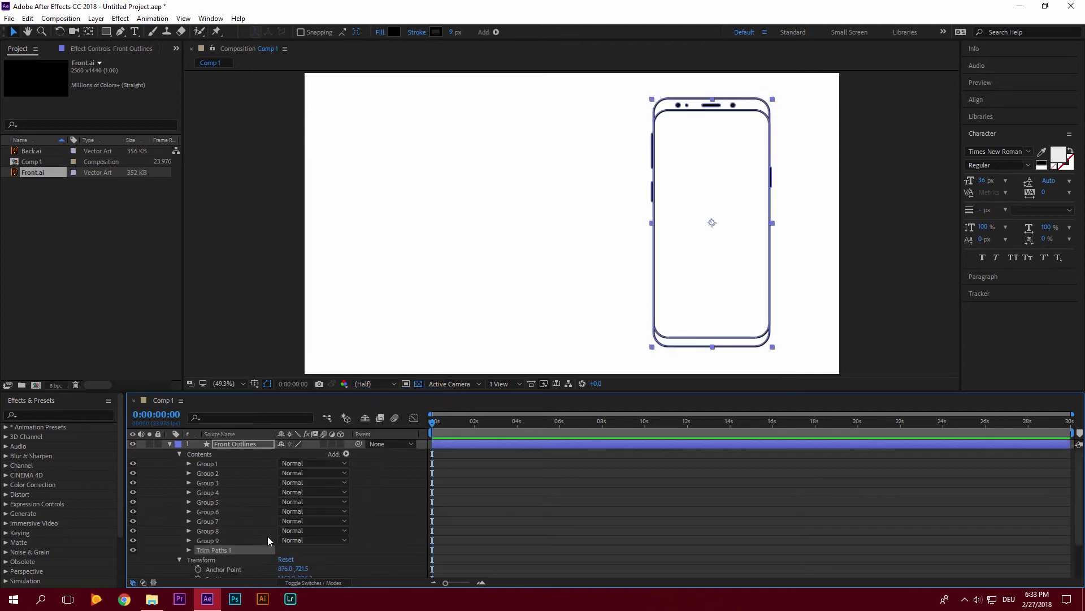
{"action": "left_click", "coordinate": [188, 549]}
{"action": "scroll", "coordinate": [243, 560], "scroll_direction": "down", "scroll_amount": 3}
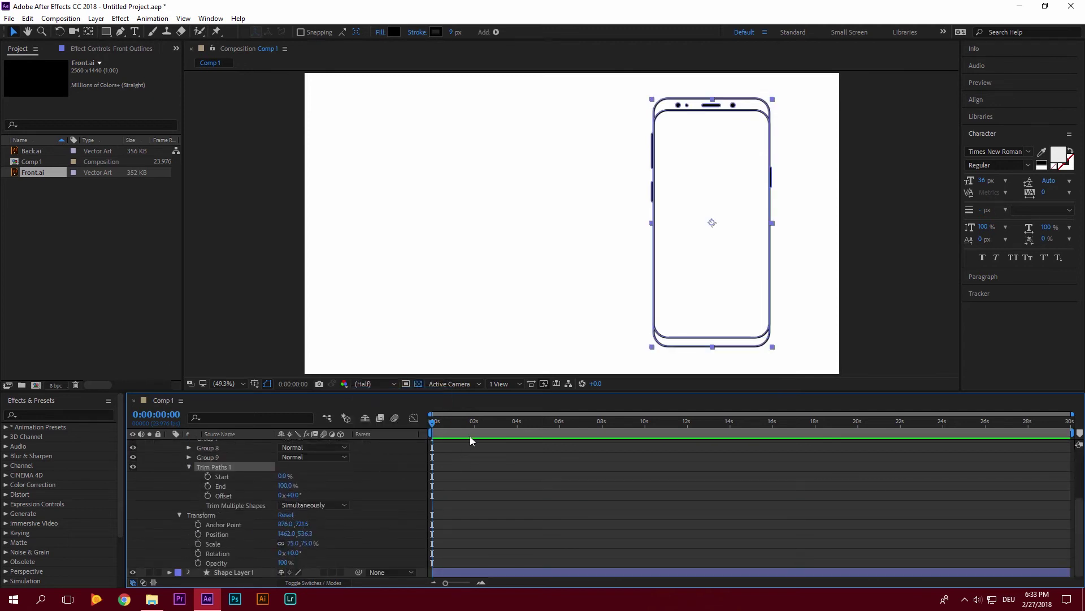
Step: Keyframe the Trim Paths End value from 0% at 0:00:01:00 to 100% at 0:00:01:23
{"action": "left_click_drag", "start_coordinate": [457, 425], "coordinate": [454, 428]}
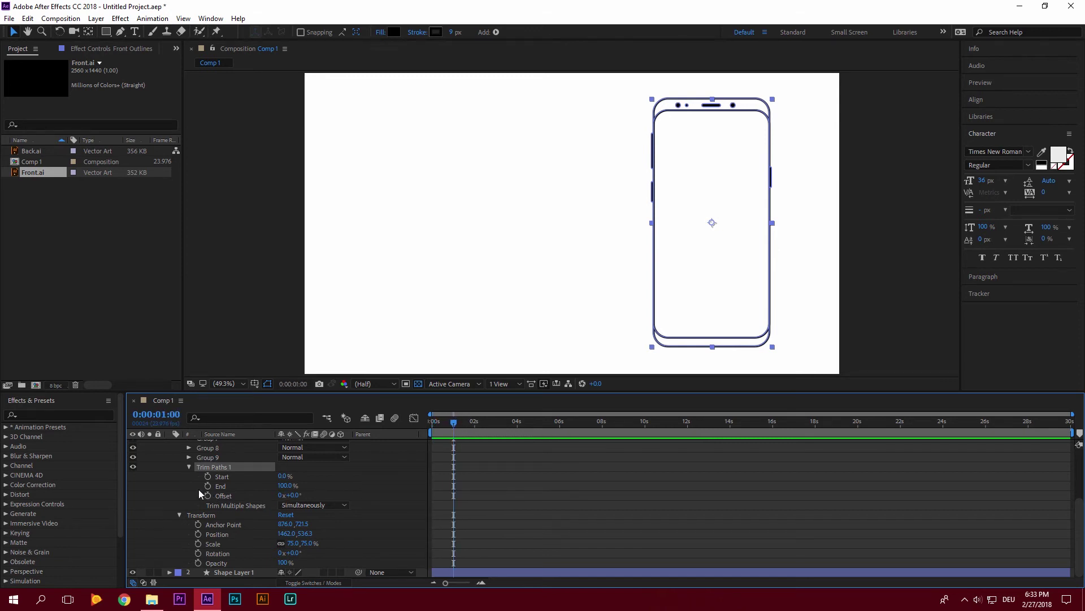
{"action": "left_click_drag", "start_coordinate": [281, 485], "coordinate": [221, 497]}
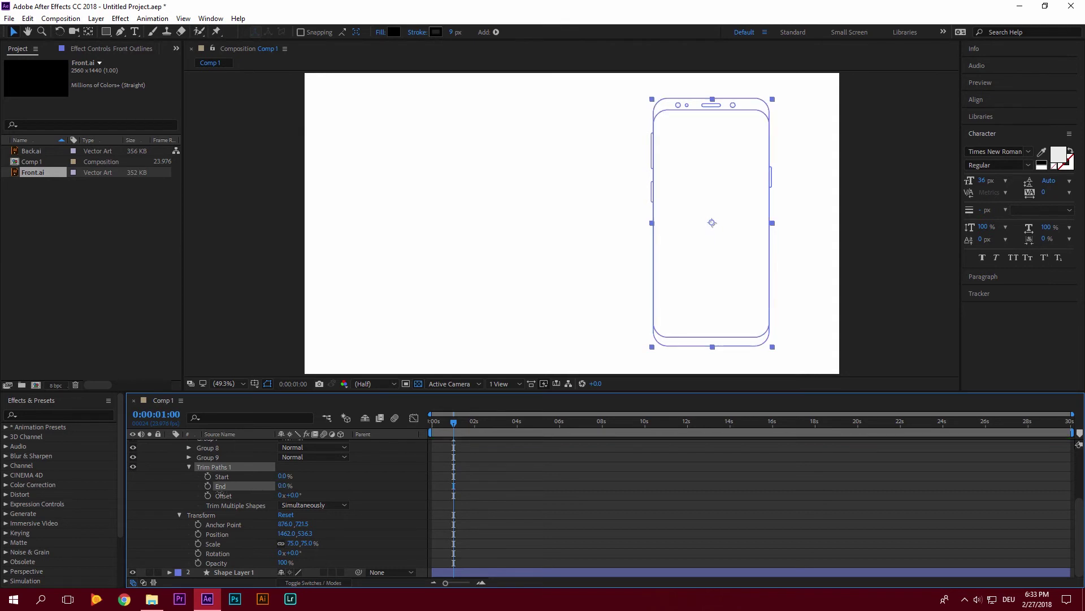
{"action": "left_click", "coordinate": [207, 485]}
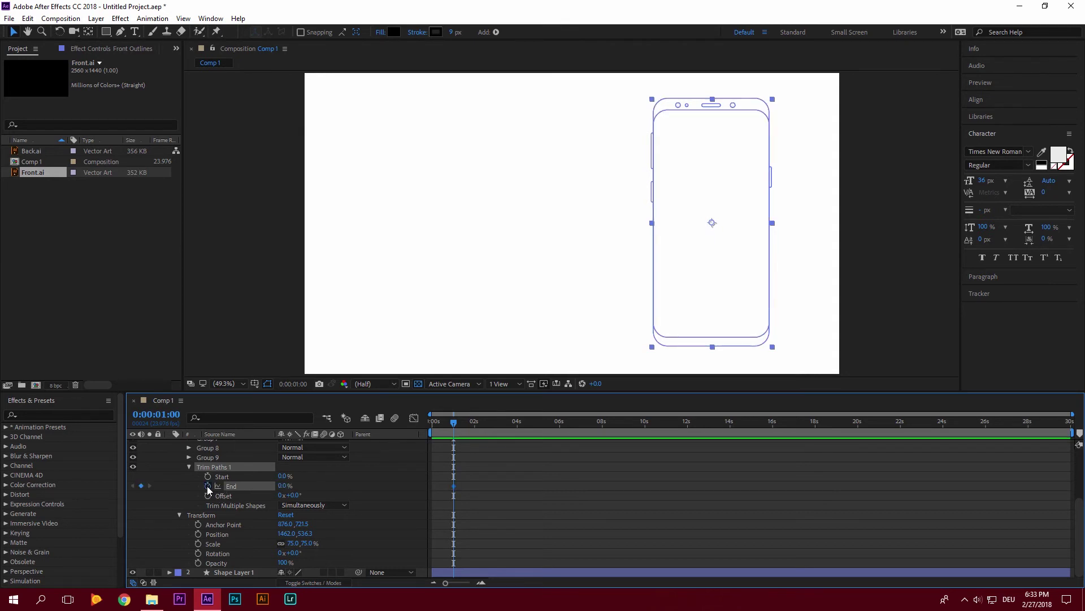
{"action": "left_click", "coordinate": [475, 431]}
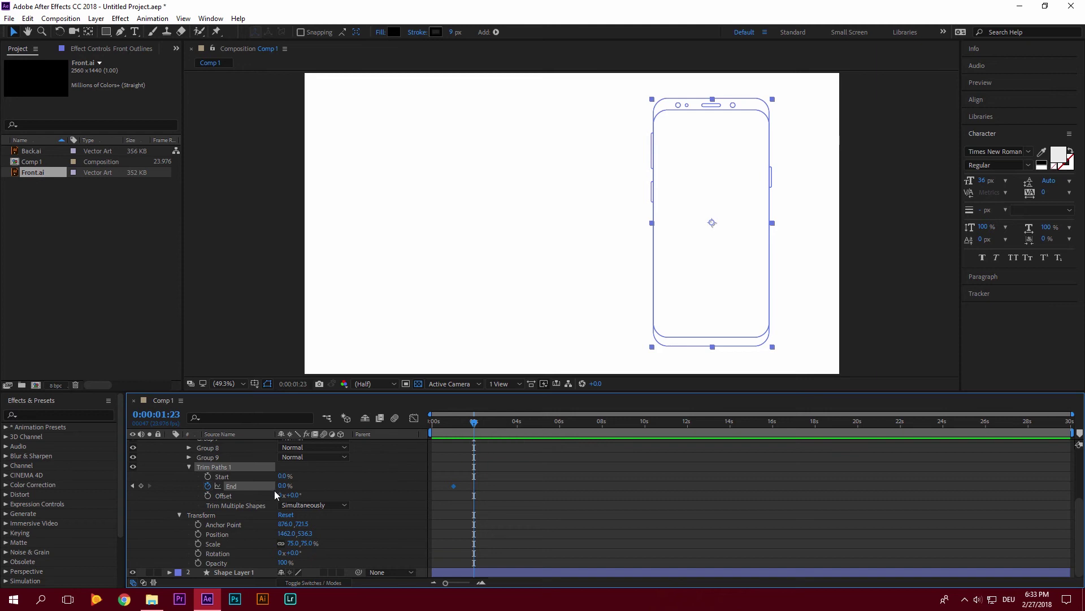
{"action": "left_click_drag", "start_coordinate": [283, 485], "coordinate": [381, 486]}
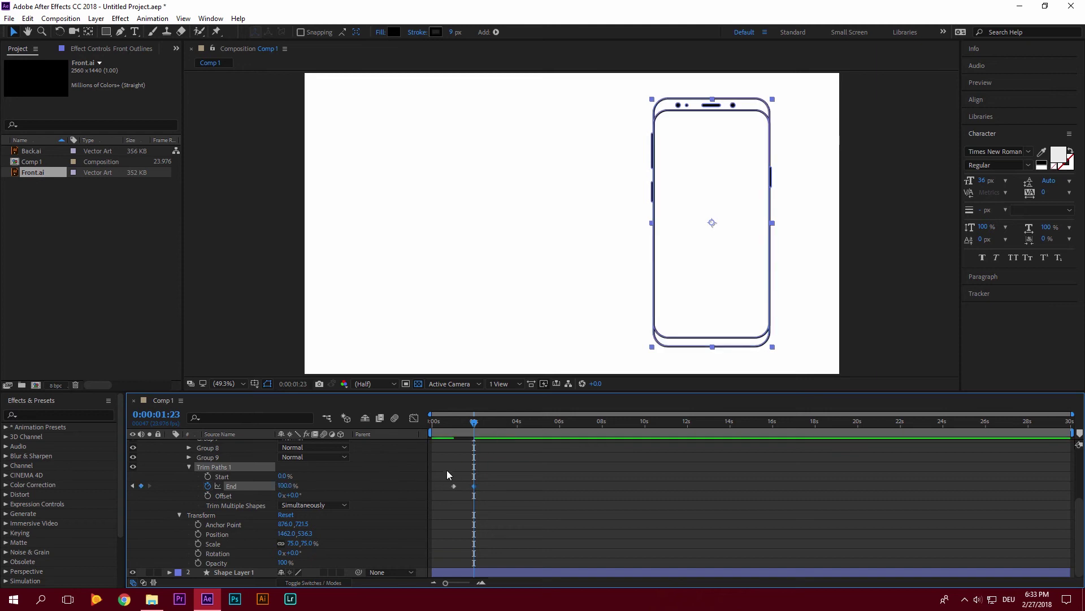
Step: Apply Easy Ease to both Trim Paths End keyframes of the front outline
{"action": "left_click_drag", "start_coordinate": [446, 470], "coordinate": [472, 487]}
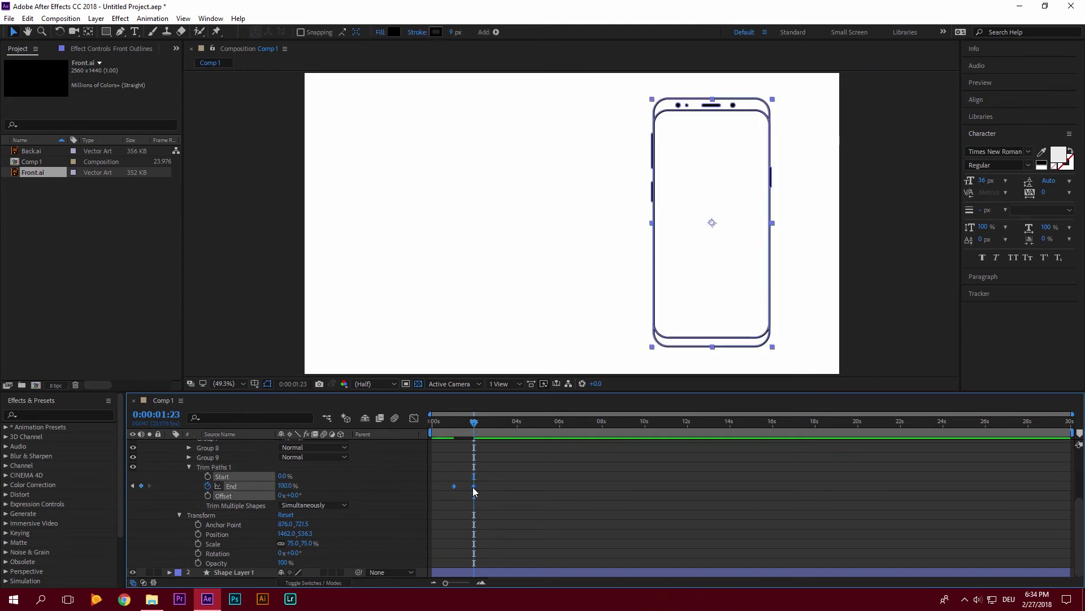
{"action": "right_click", "coordinate": [472, 487]}
{"action": "mouse_move", "coordinate": [531, 485]}
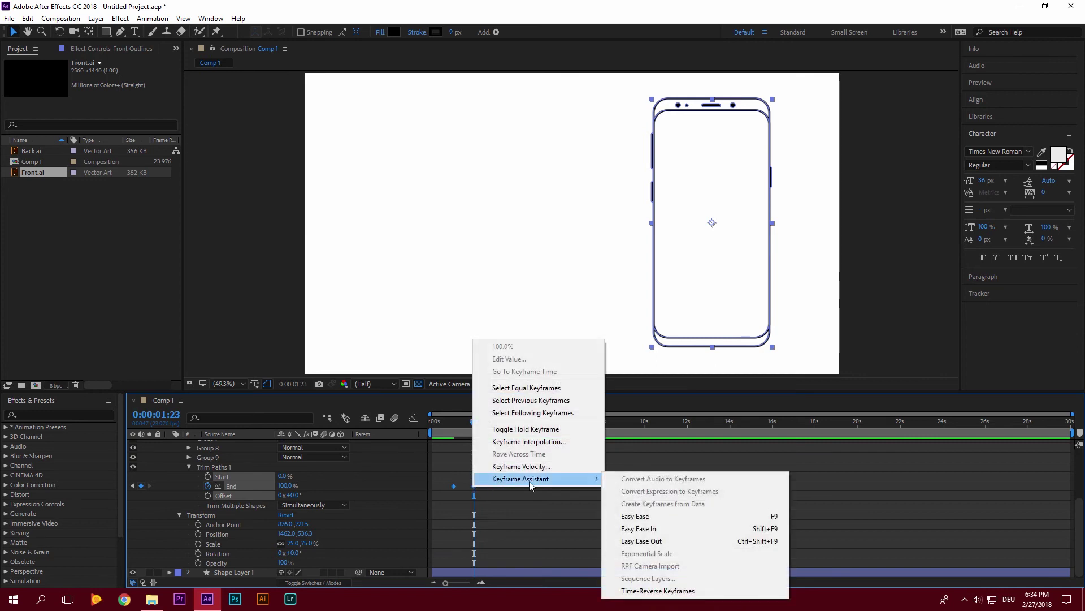
{"action": "left_click", "coordinate": [634, 516]}
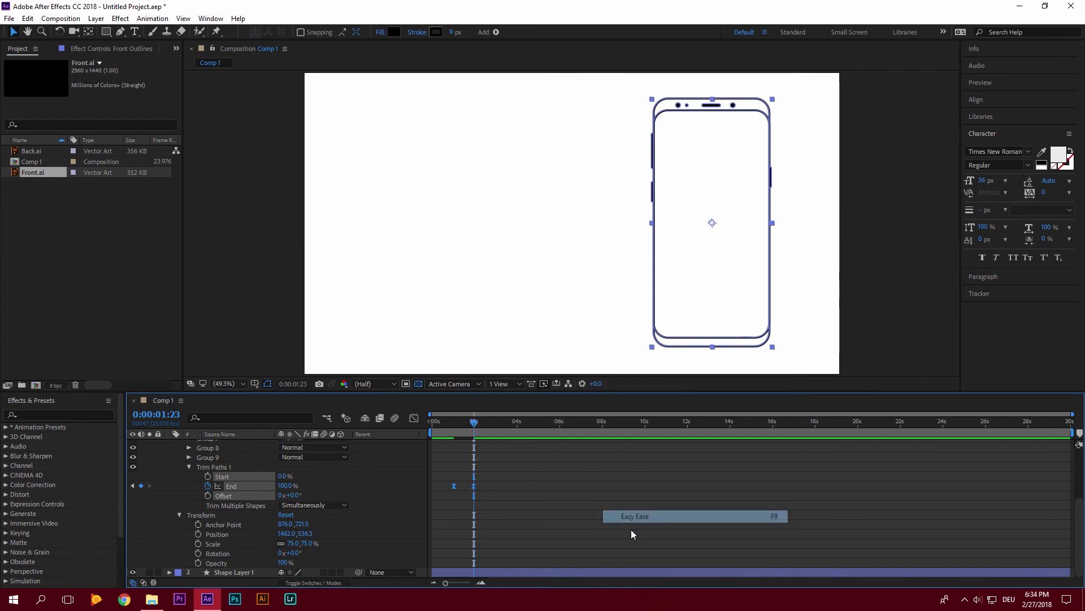
Step: Steepen the End keyframes' speed curve in the Graph Editor to about 87% influence, and return to the layer bars
{"action": "left_click", "coordinate": [415, 419]}
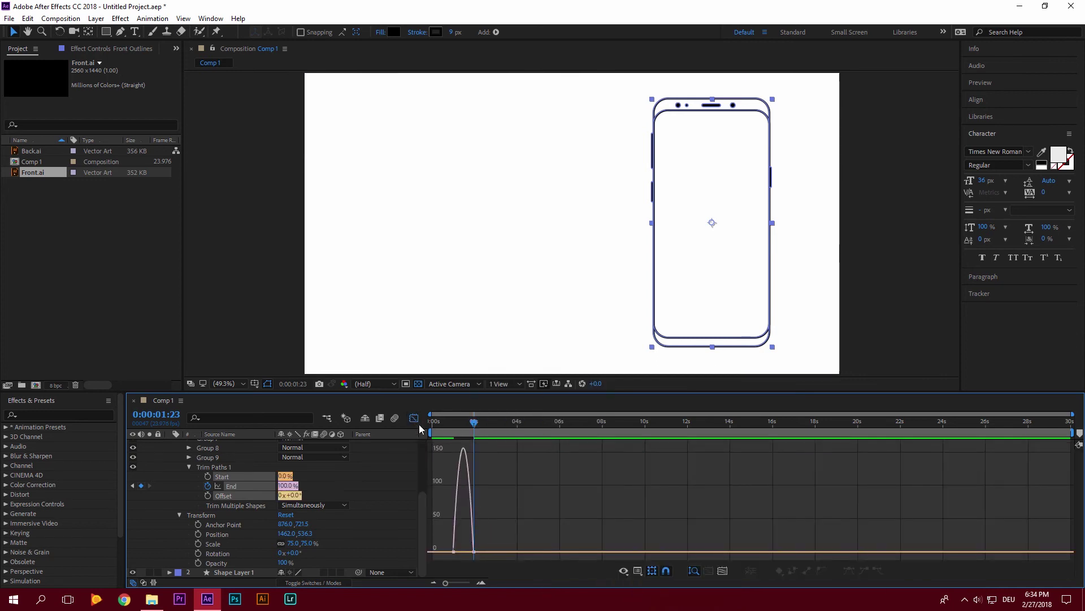
{"action": "left_click", "coordinate": [637, 572]}
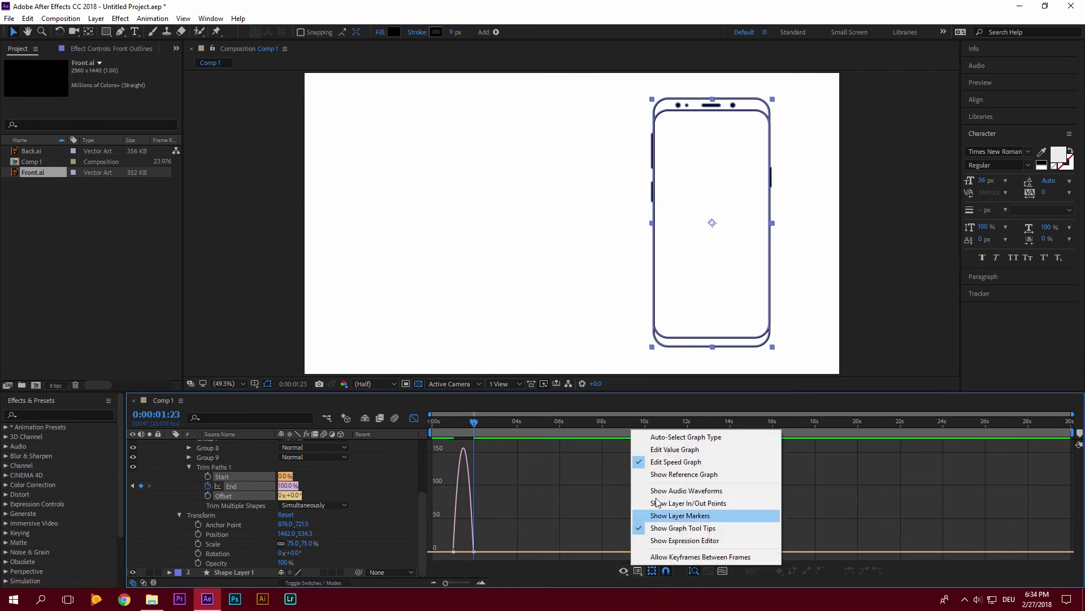
{"action": "left_click", "coordinate": [604, 577]}
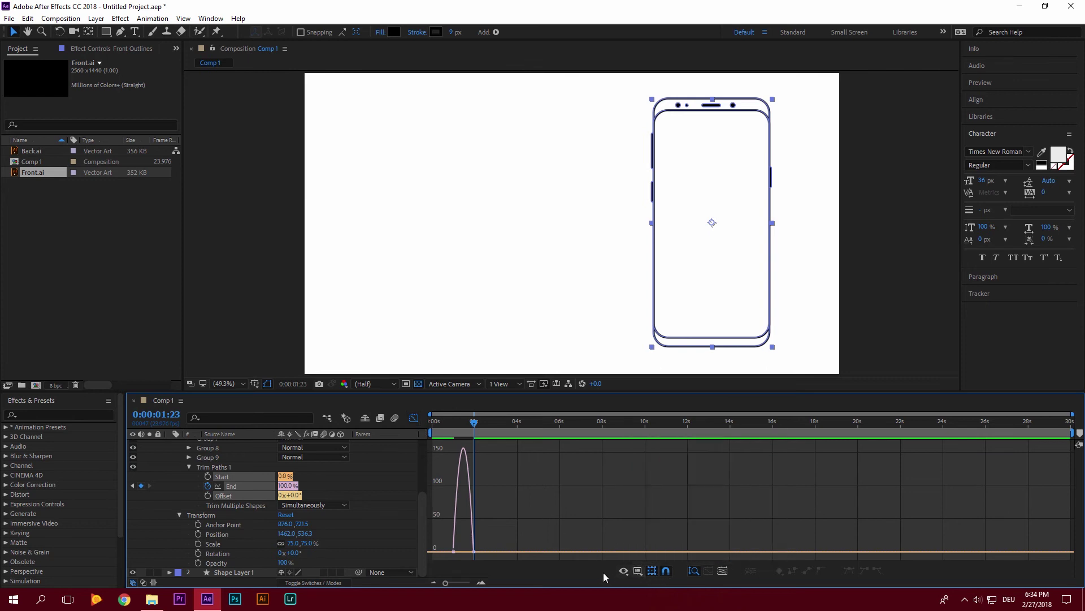
{"action": "left_click", "coordinate": [461, 552]}
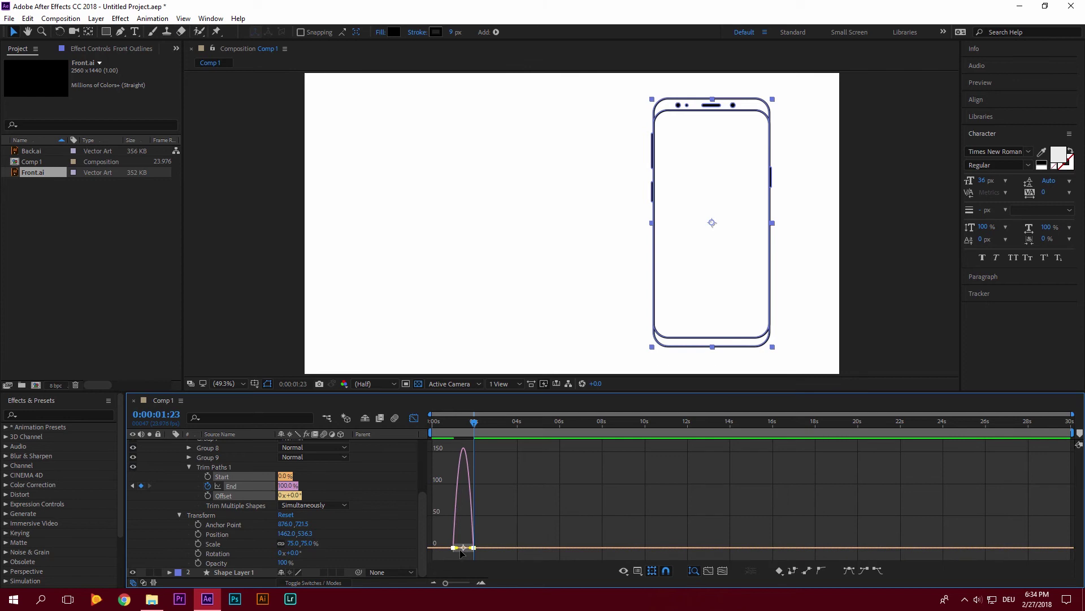
{"action": "left_click_drag", "start_coordinate": [461, 548], "coordinate": [470, 553]}
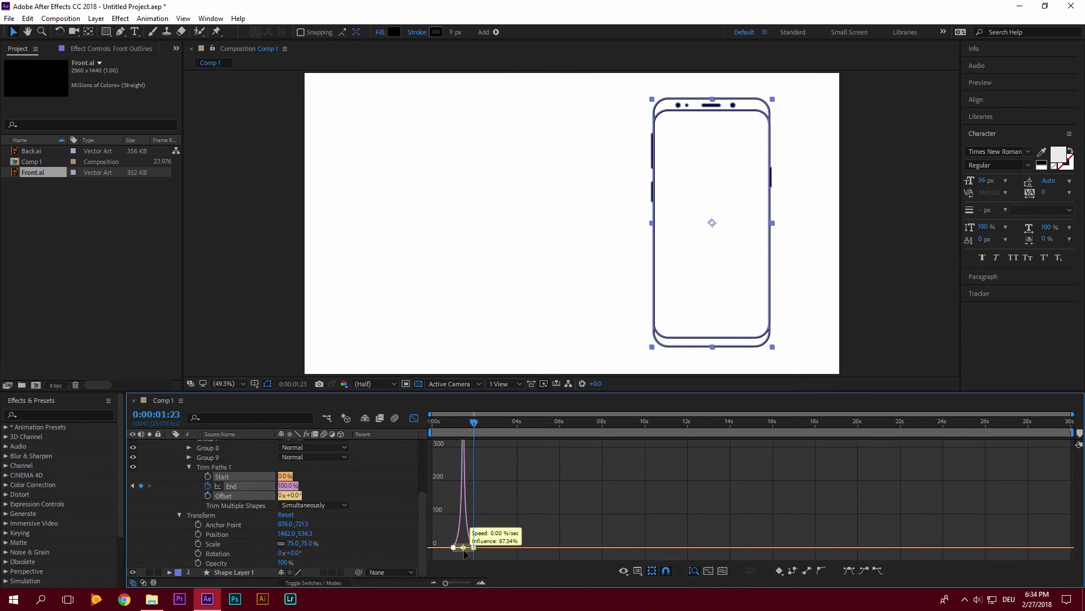
{"action": "left_click", "coordinate": [414, 418]}
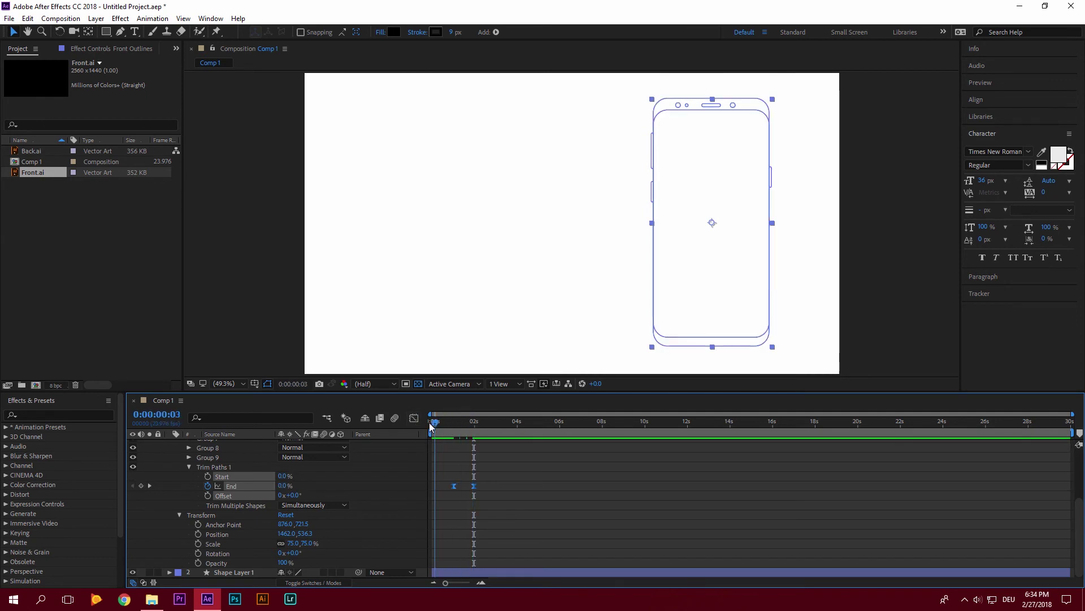
Step: Preview the front outline drawing animation from the start of the composition and scrub to 0:00:03:03
{"action": "key", "text": "Home"}
{"action": "key", "text": "space"}
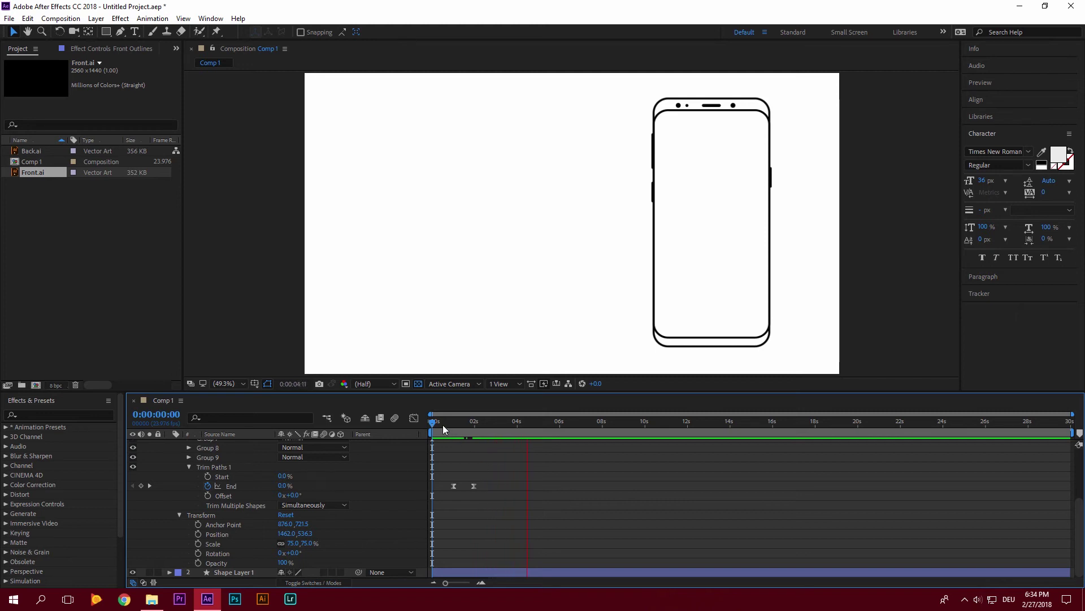
{"action": "left_click_drag", "start_coordinate": [442, 425], "coordinate": [498, 439]}
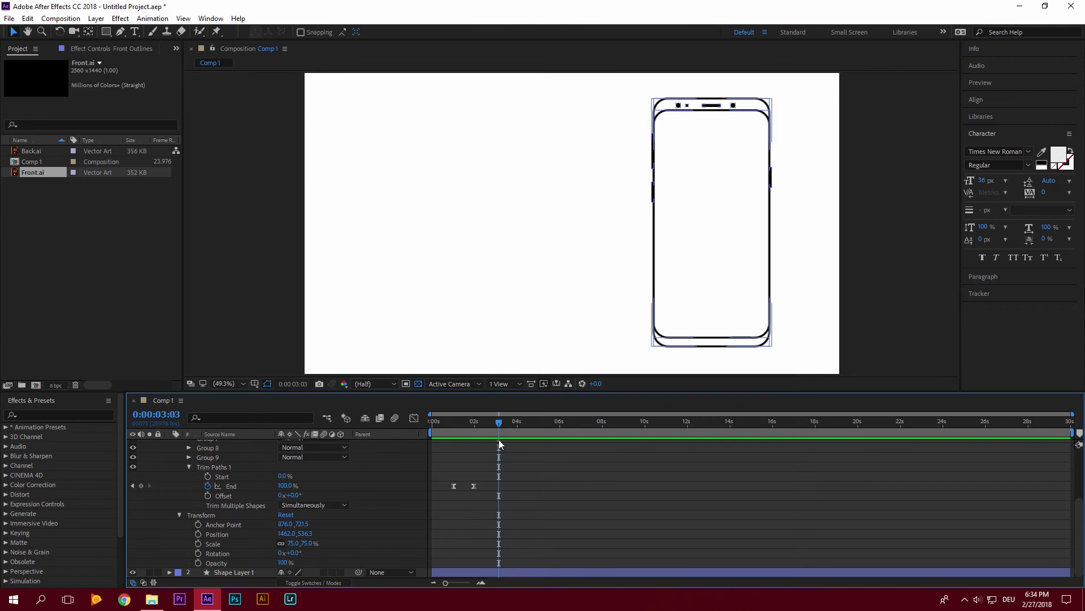
Step: Place Back.ai in Comp 1 as a vector shape layer, leaving out the original Back.ai footage layer
{"action": "left_click", "coordinate": [460, 397]}
{"action": "left_click_drag", "start_coordinate": [34, 151], "coordinate": [519, 249]}
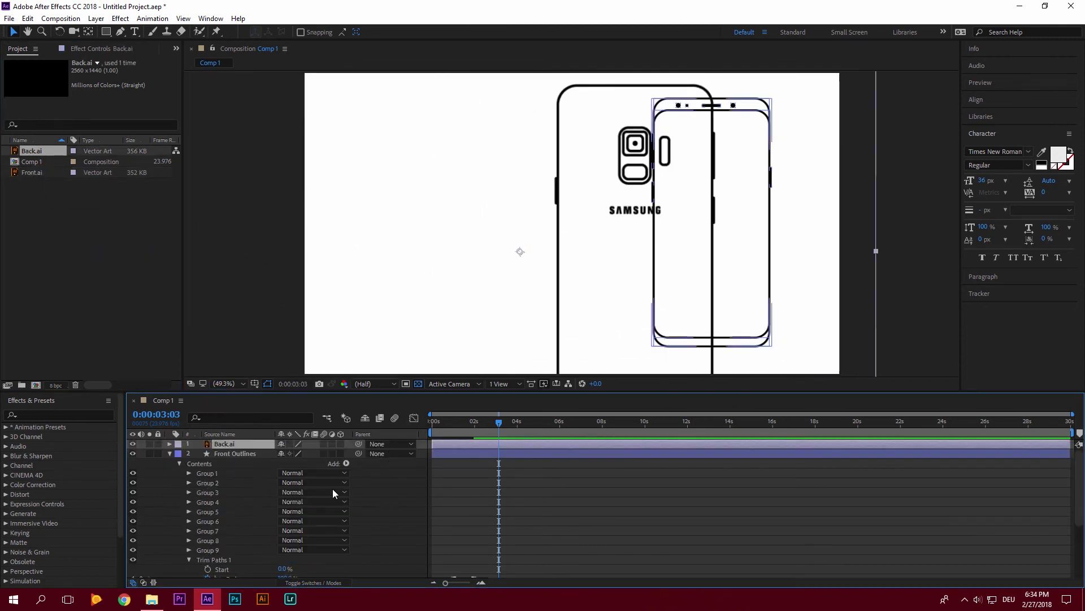
{"action": "right_click", "coordinate": [231, 447]}
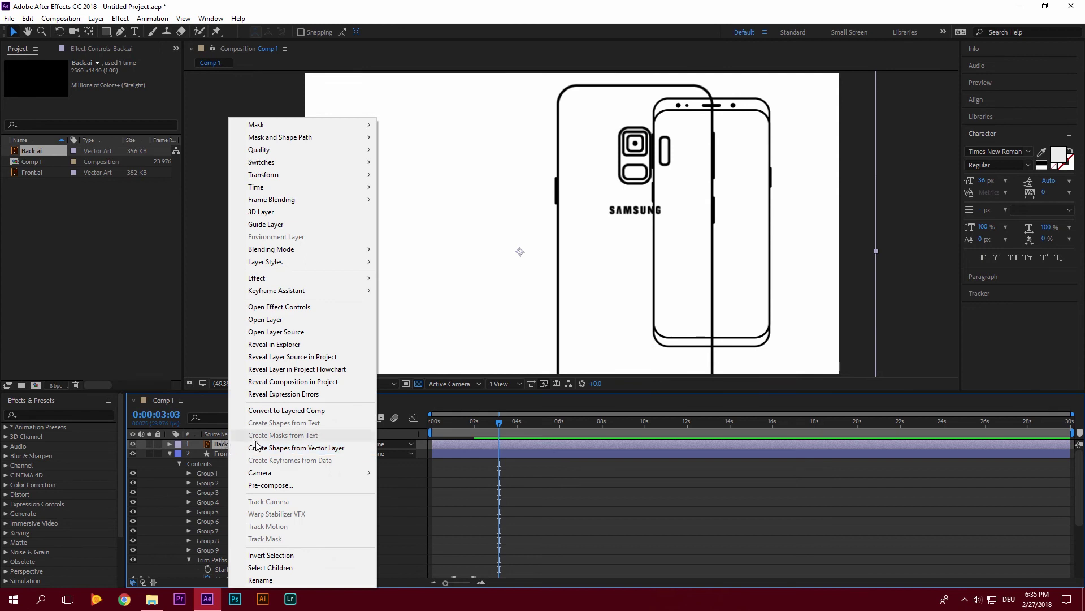
{"action": "left_click", "coordinate": [254, 448]}
{"action": "left_click", "coordinate": [246, 454]}
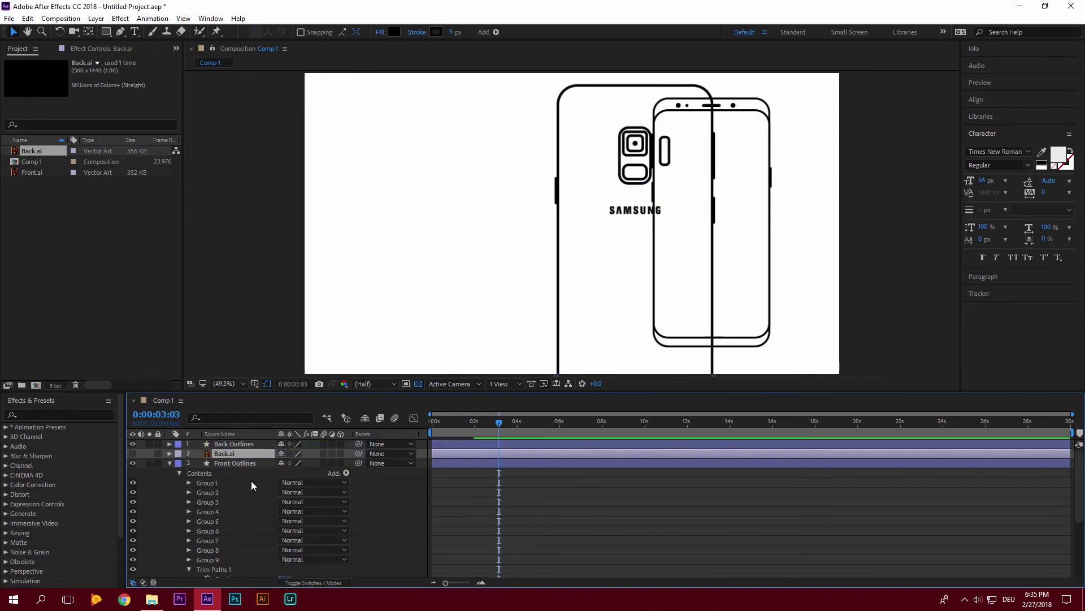
{"action": "key", "text": "Delete"}
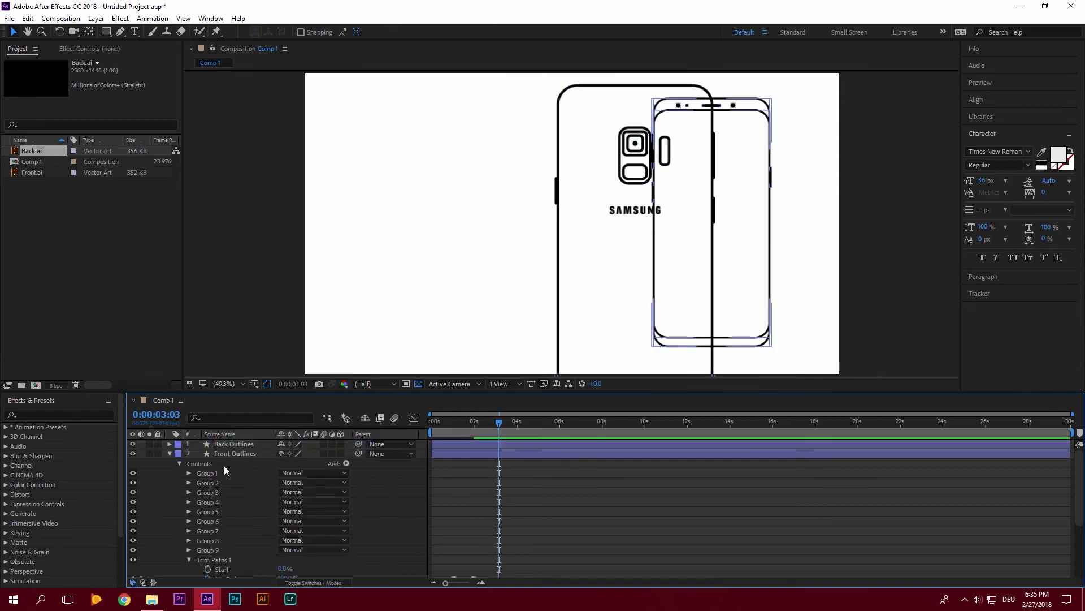
Step: Scale the Back Outlines layer to 75% and center its anchor point on the artwork
{"action": "left_click", "coordinate": [169, 444]}
{"action": "left_click", "coordinate": [293, 492]}
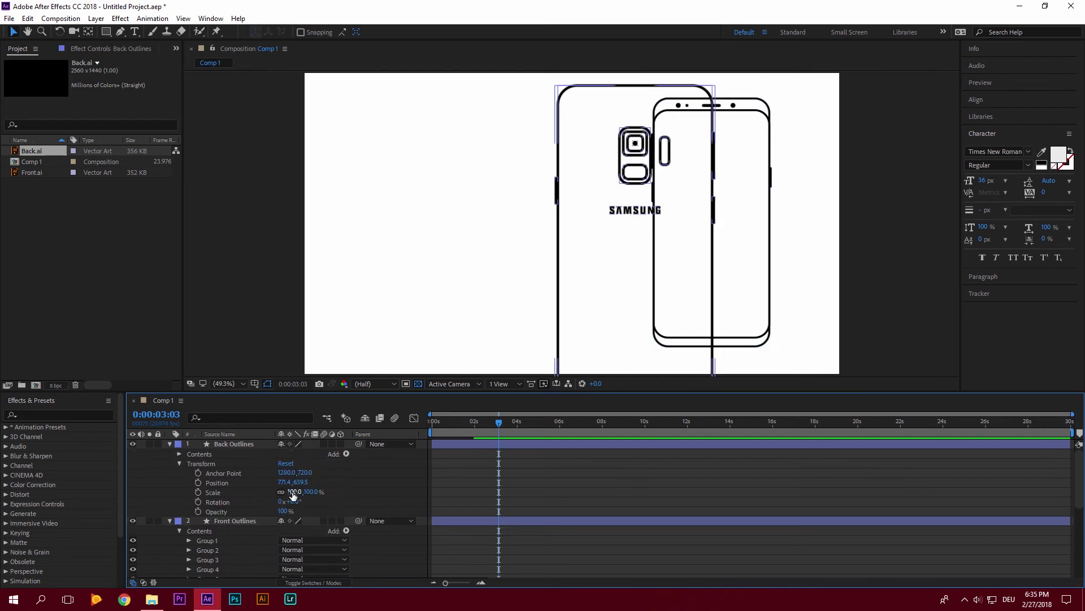
{"action": "type", "text": "75"}
{"action": "key", "text": "Return"}
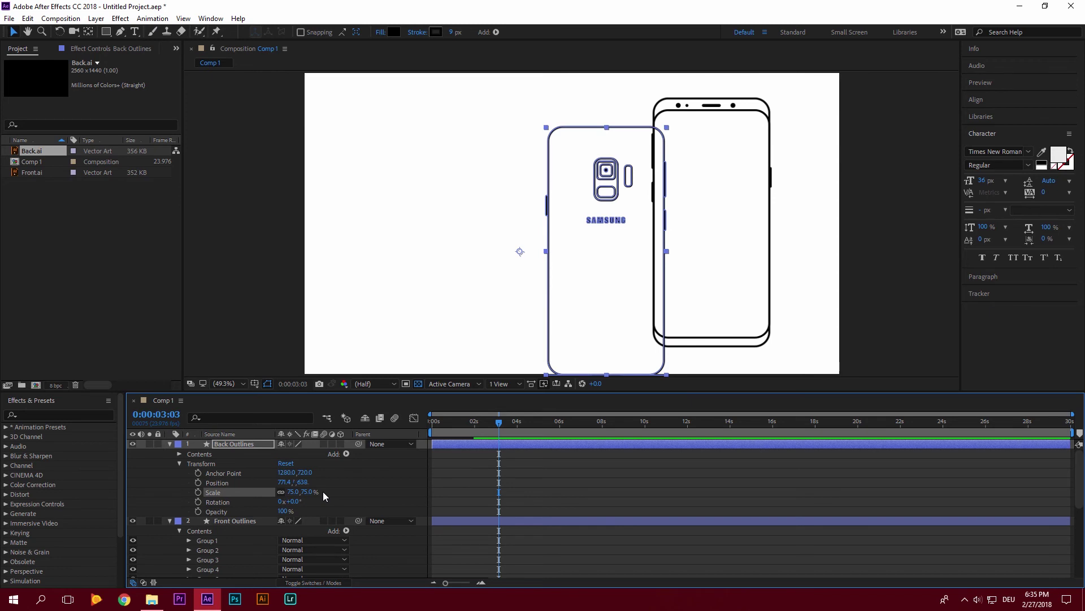
{"action": "key", "text": "ctrl+alt+Home"}
Step: Copy the Front Outlines position values to Back Outlines, placing it at 1462.0, 536.3
{"action": "scroll", "coordinate": [309, 494], "scroll_direction": "down", "scroll_amount": 3}
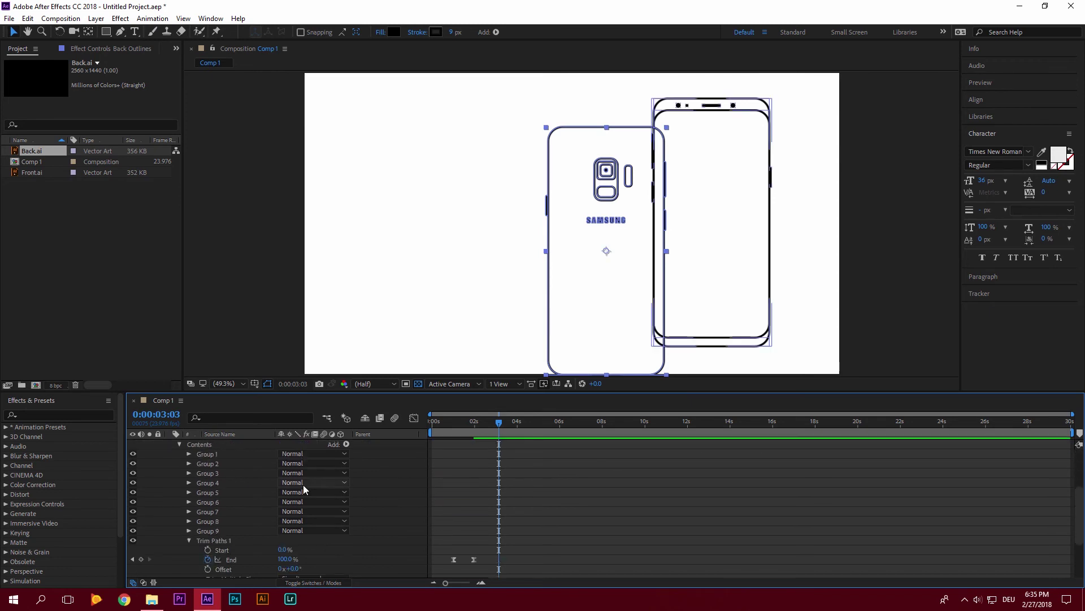
{"action": "scroll", "coordinate": [302, 528], "scroll_direction": "down", "scroll_amount": 1}
{"action": "scroll", "coordinate": [303, 532], "scroll_direction": "down", "scroll_amount": 2}
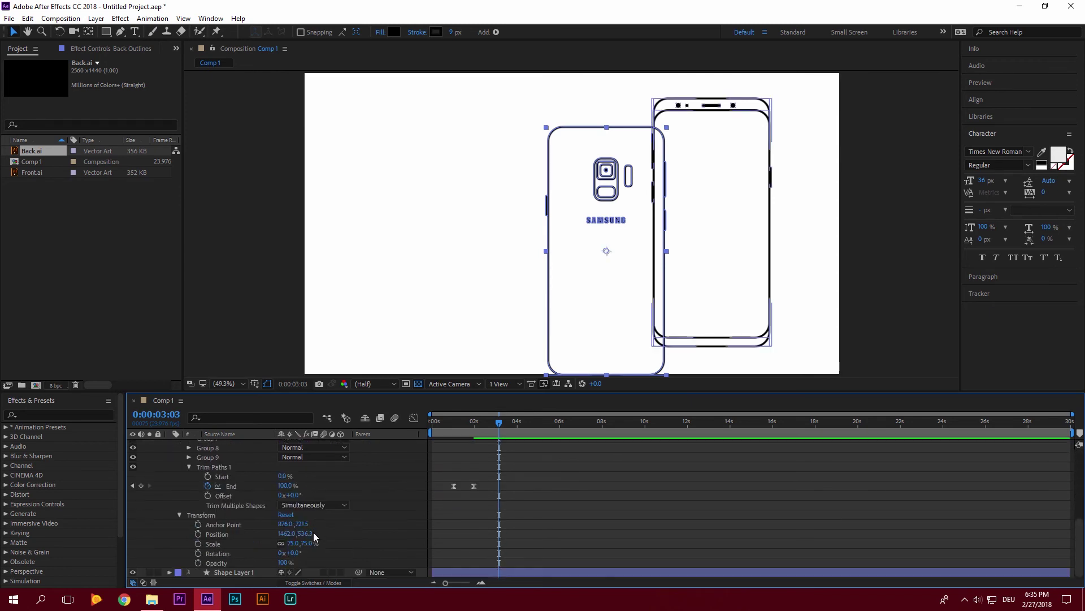
{"action": "left_click", "coordinate": [286, 531]}
{"action": "key", "text": "ctrl+c"}
{"action": "scroll", "coordinate": [268, 518], "scroll_direction": "up", "scroll_amount": 6}
{"action": "left_click", "coordinate": [288, 483]}
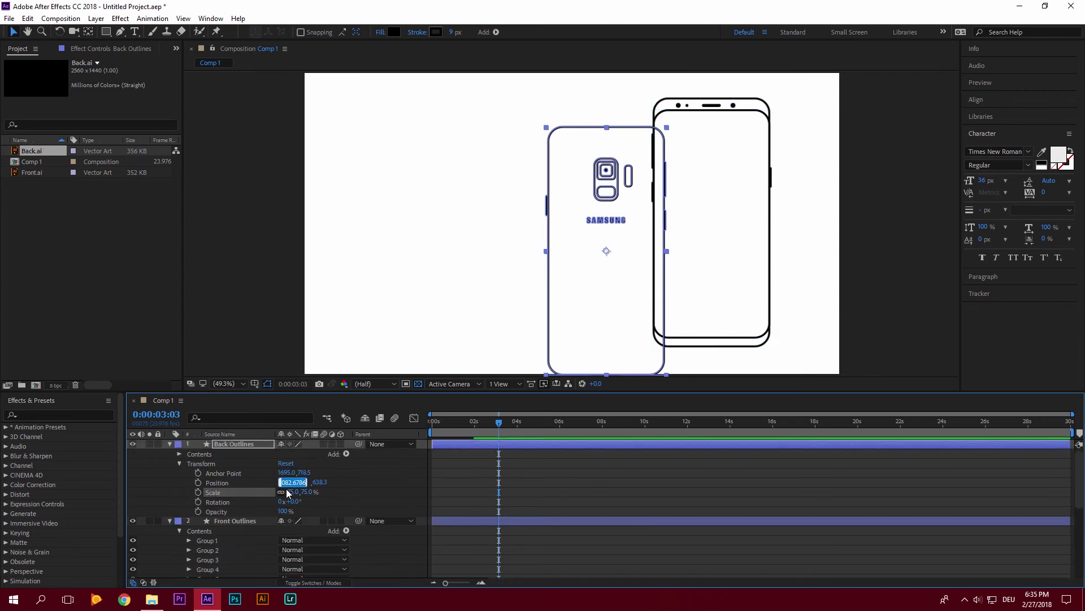
{"action": "key", "text": "ctrl+v"}
{"action": "scroll", "coordinate": [311, 513], "scroll_direction": "down", "scroll_amount": 6}
{"action": "left_click", "coordinate": [304, 534]}
{"action": "scroll", "coordinate": [324, 531], "scroll_direction": "up", "scroll_amount": 6}
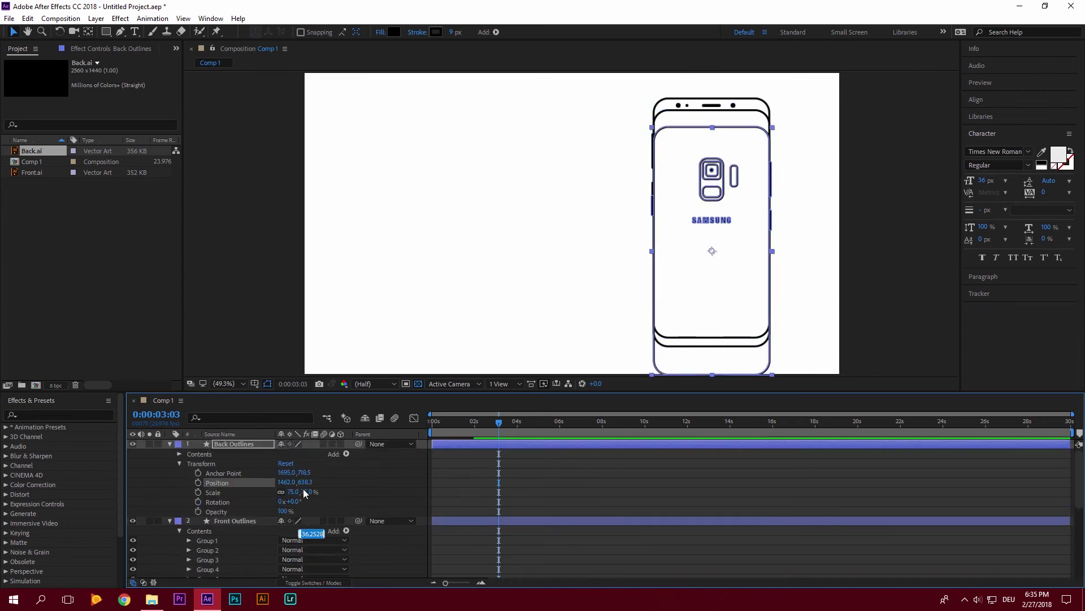
{"action": "left_click", "coordinate": [306, 483]}
{"action": "type", "text": "536.2529"}
{"action": "key", "text": "Return"}
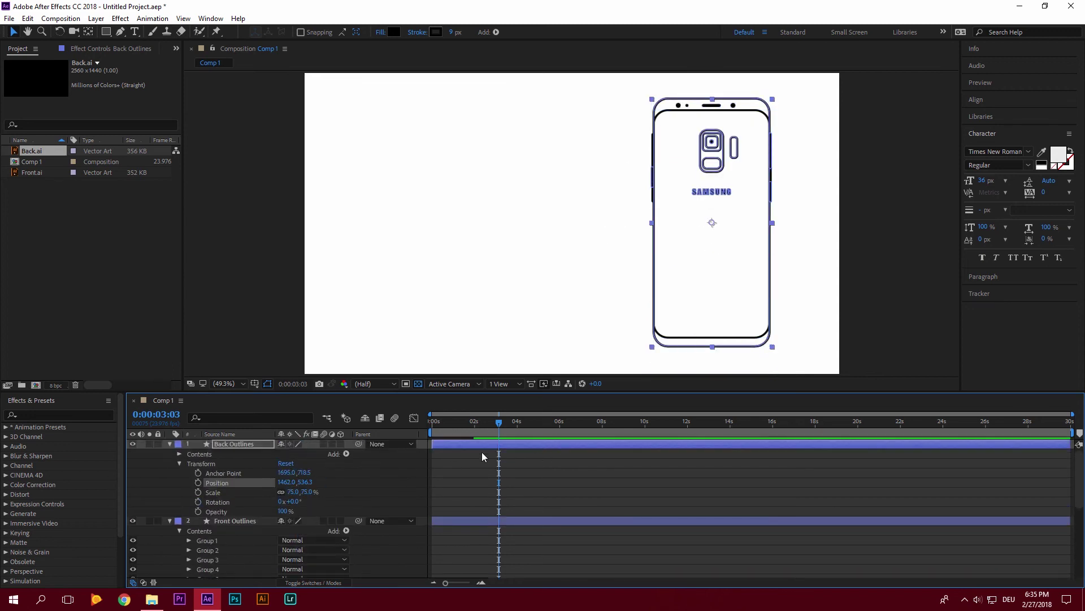
Step: Trim Front Outlines to end after 0:00:03:03 and Back Outlines to start right where it ends
{"action": "left_click_drag", "start_coordinate": [1070, 520], "coordinate": [498, 520]}
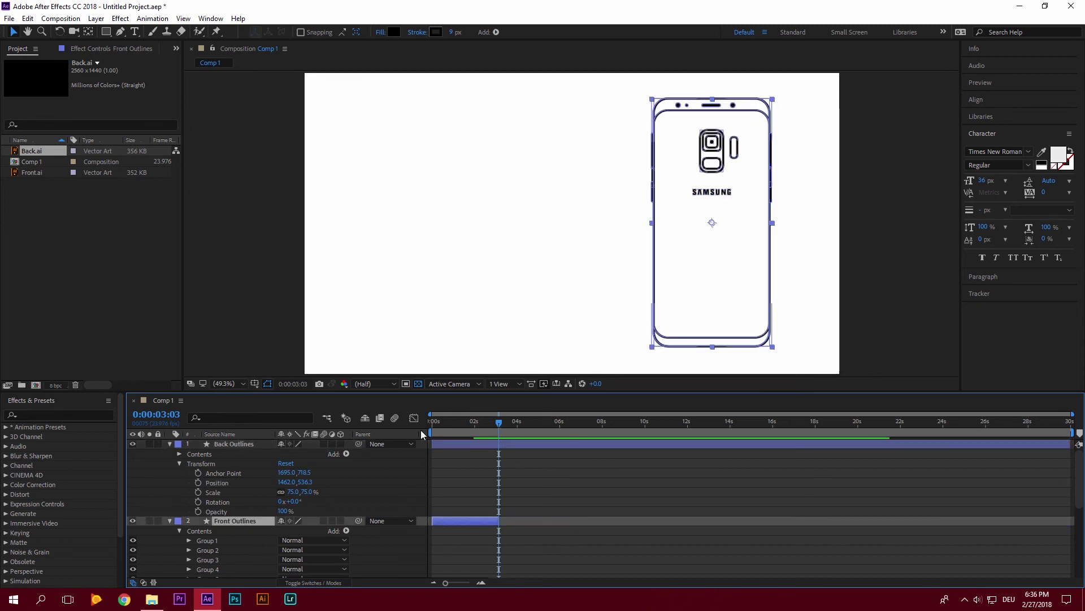
{"action": "left_click_drag", "start_coordinate": [432, 443], "coordinate": [499, 443]}
{"action": "left_click_drag", "start_coordinate": [445, 582], "coordinate": [467, 582]}
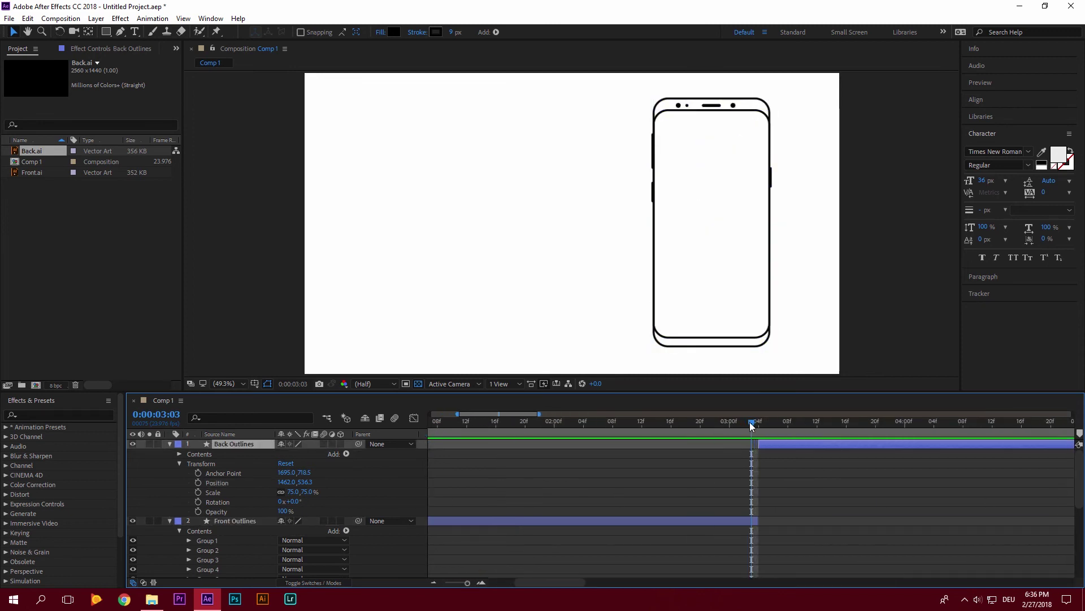
Step: Preview the switch from the front to the back outline from 0:00:02:22, and park the playhead at 0:00:03:04
{"action": "mouse_move", "coordinate": [751, 423]}
{"action": "left_mouse_down"}
{"action": "mouse_move", "coordinate": [759, 426]}
{"action": "mouse_move", "coordinate": [736, 428]}
{"action": "left_mouse_up"}
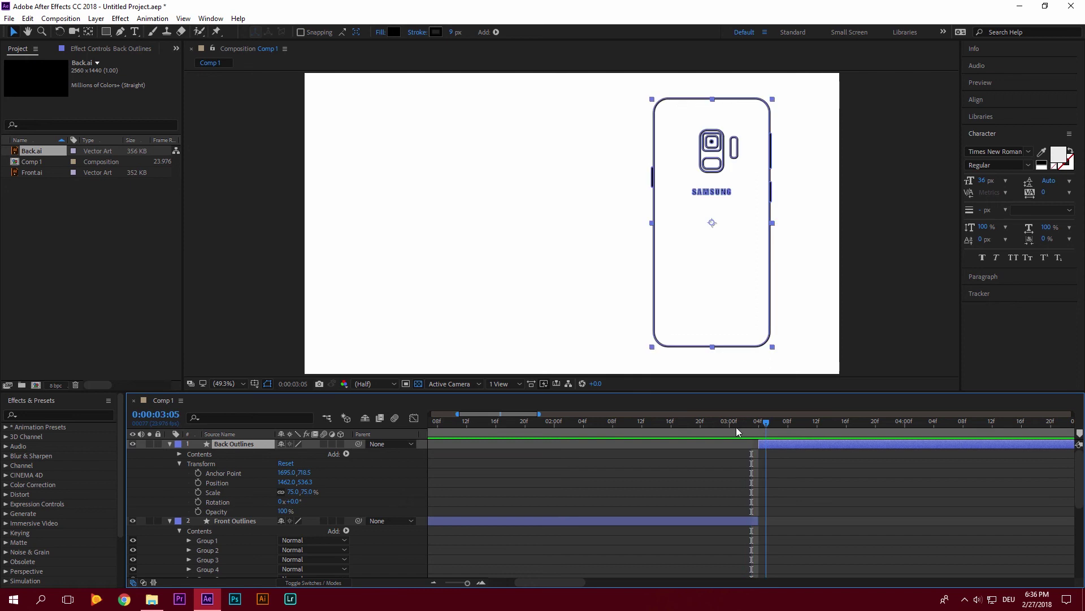
{"action": "key", "text": "space"}
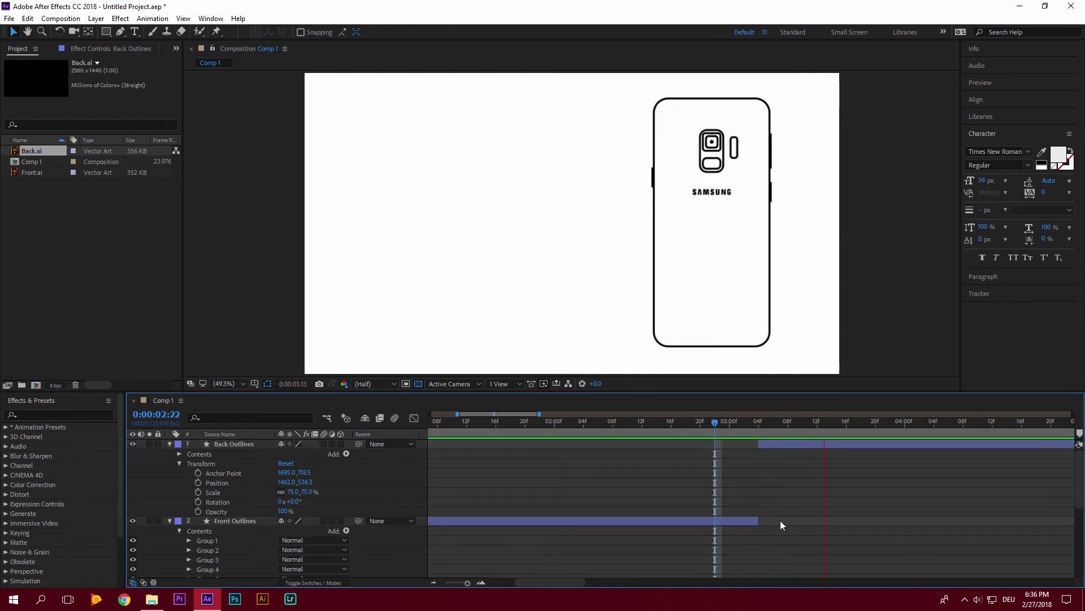
{"action": "left_click", "coordinate": [760, 426]}
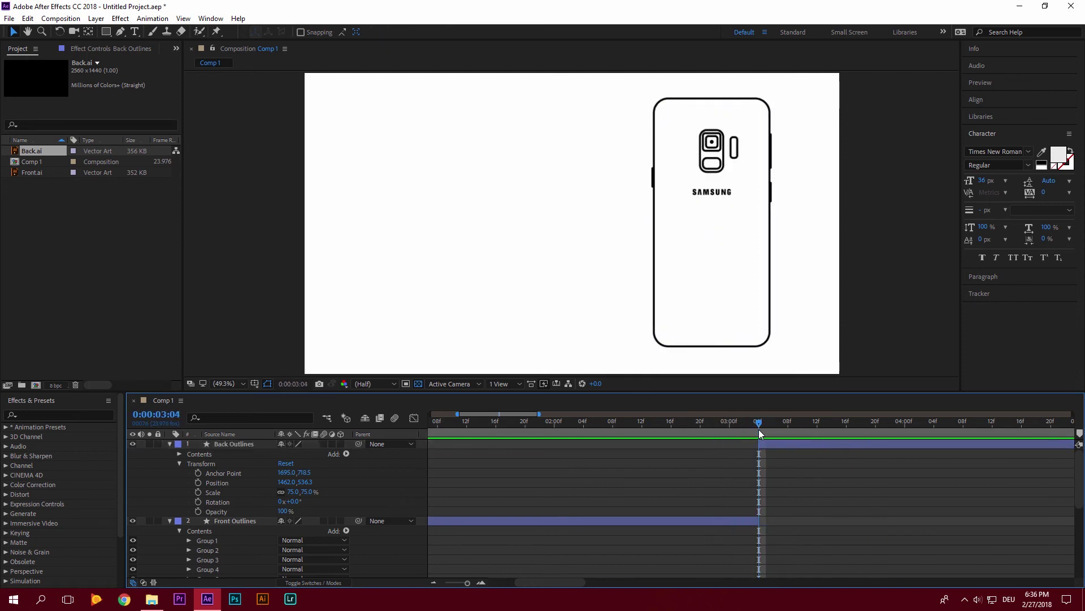
Step: Import Screen Glitch.mp4 from its folder into the project
{"action": "left_click", "coordinate": [151, 598]}
{"action": "left_click_drag", "start_coordinate": [848, 164], "coordinate": [107, 286]}
{"action": "left_click", "coordinate": [331, 5]}
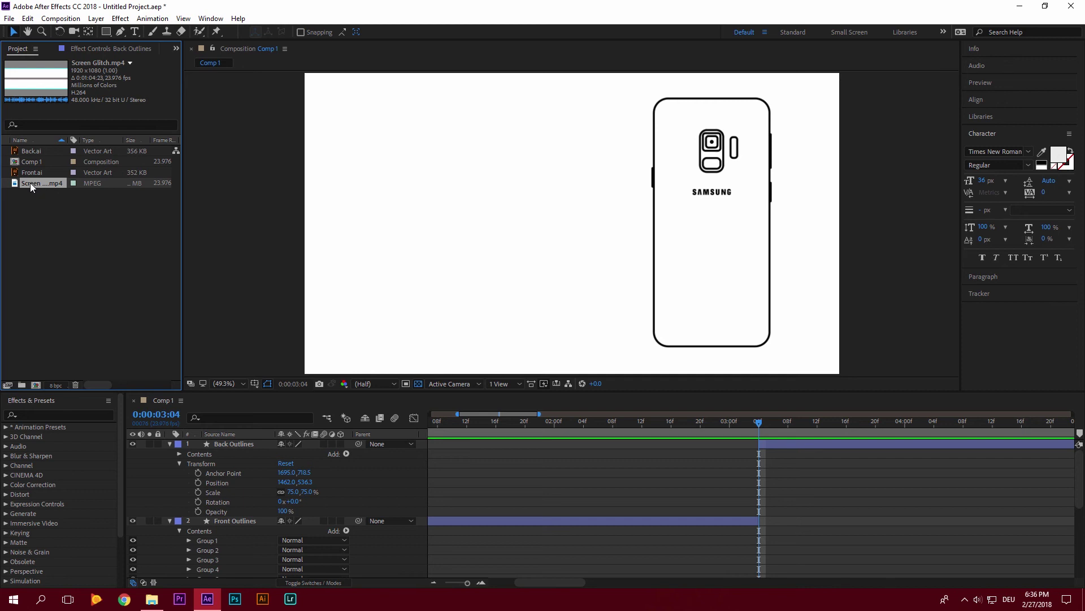
Step: Add Screen Glitch.mp4 centered in the composition above the outlines, and hide its video
{"action": "left_click_drag", "start_coordinate": [30, 184], "coordinate": [542, 221]}
{"action": "left_click_drag", "start_coordinate": [571, 223], "coordinate": [572, 223]}
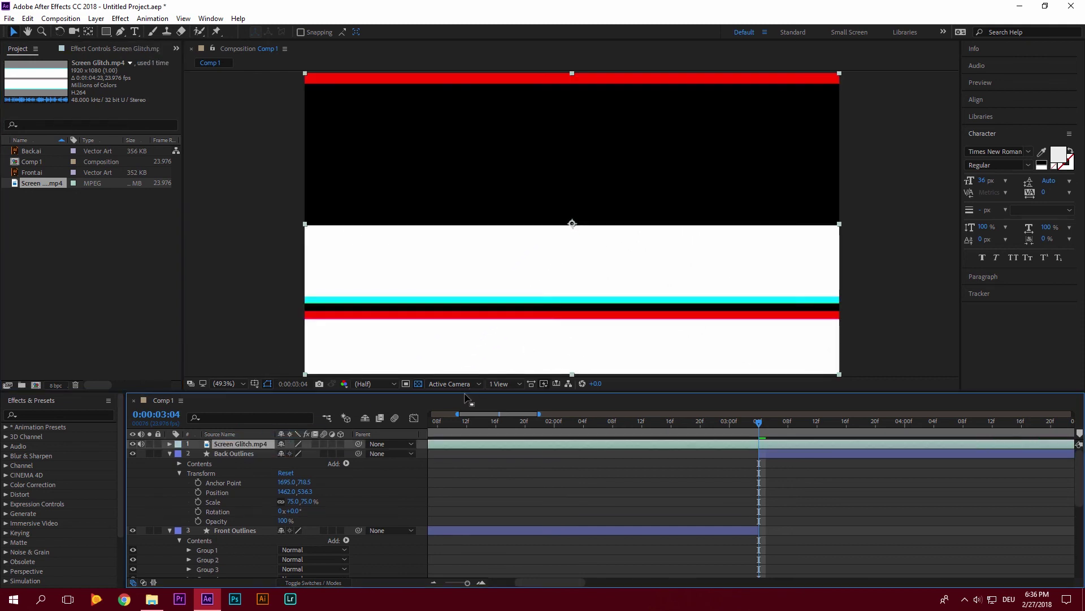
{"action": "left_click", "coordinate": [134, 445]}
Step: Create a new adjustment layer at the top of Comp 1 with the other layers collapsed
{"action": "right_click", "coordinate": [273, 528]}
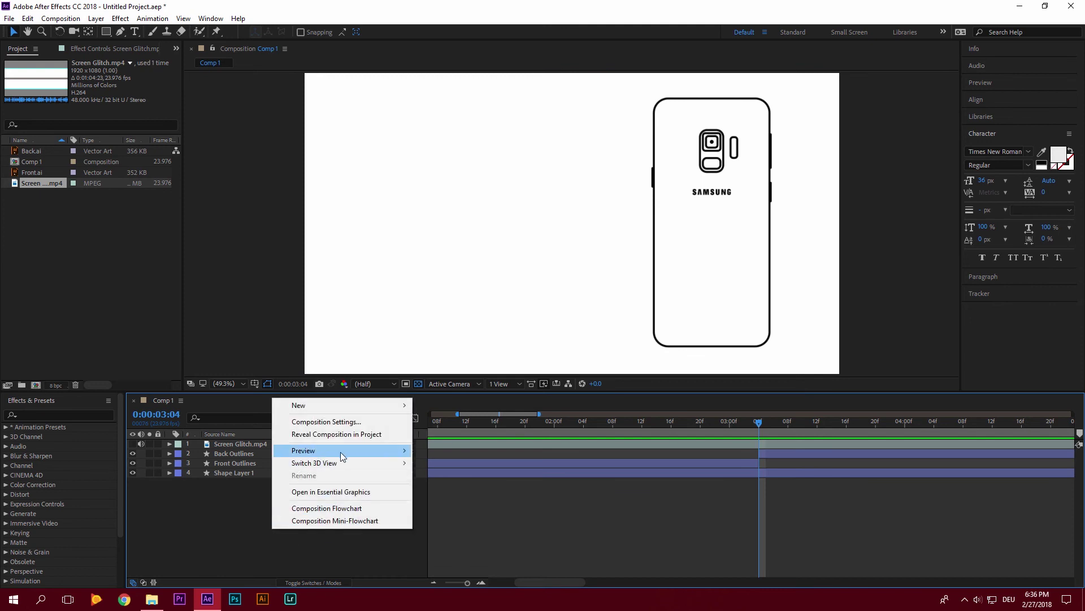
{"action": "mouse_move", "coordinate": [367, 407]}
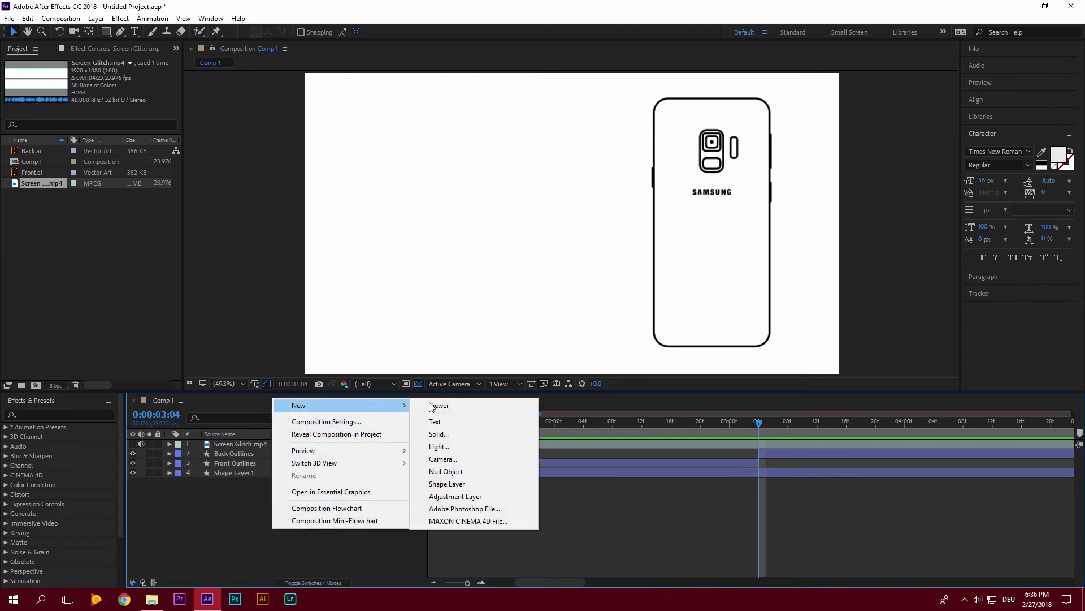
{"action": "left_click", "coordinate": [461, 497]}
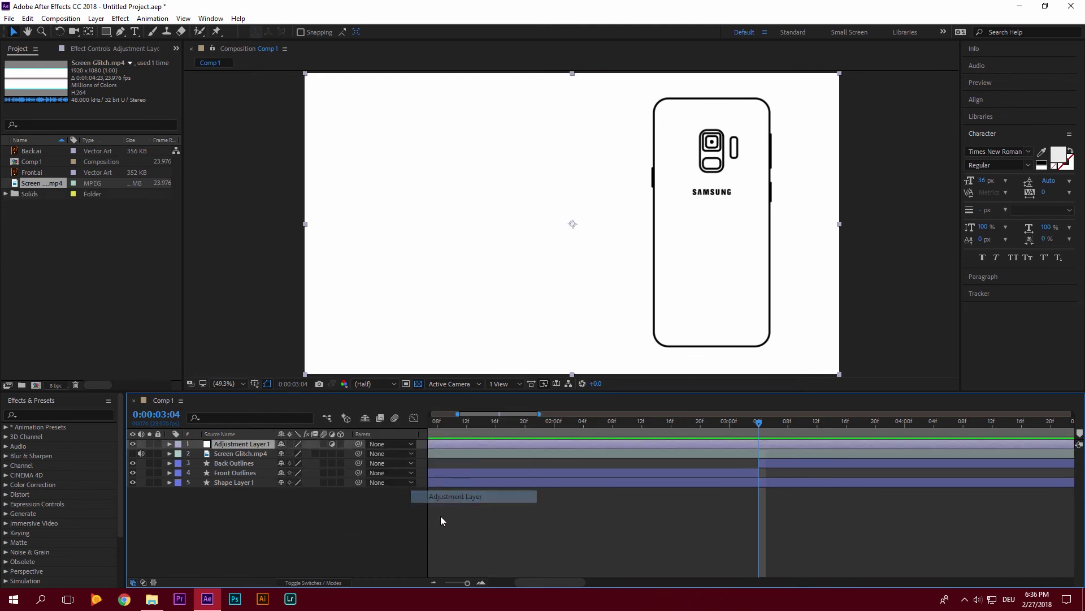
Step: Apply the Displacement Map effect to the adjustment layer, using Screen Glitch.mp4 as the displacement map layer
{"action": "left_click", "coordinate": [72, 415]}
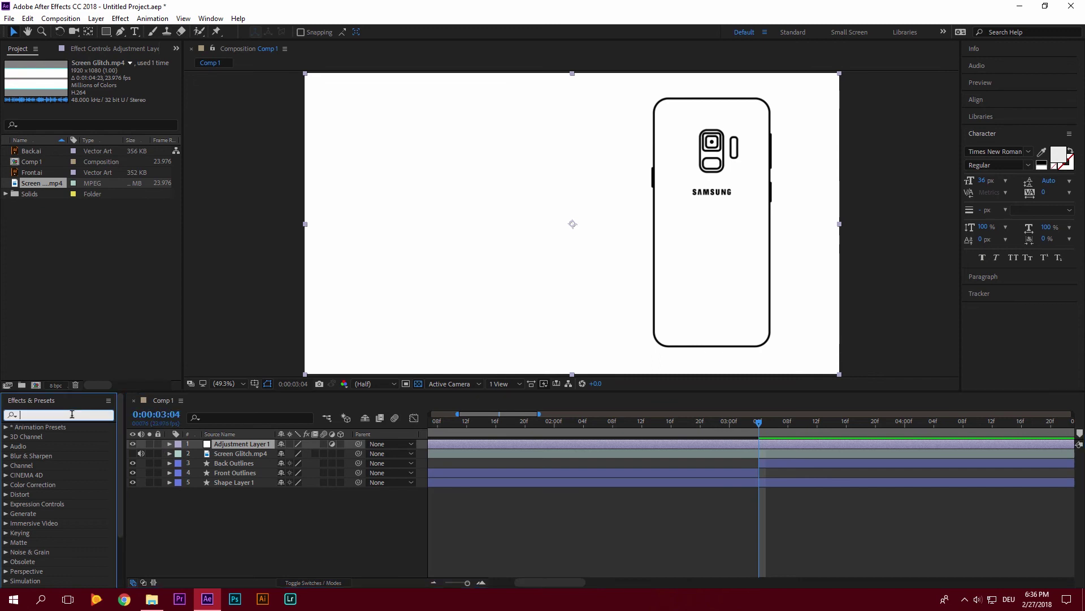
{"action": "left_click", "coordinate": [6, 494]}
{"action": "scroll", "coordinate": [27, 500], "scroll_direction": "down", "scroll_amount": 6}
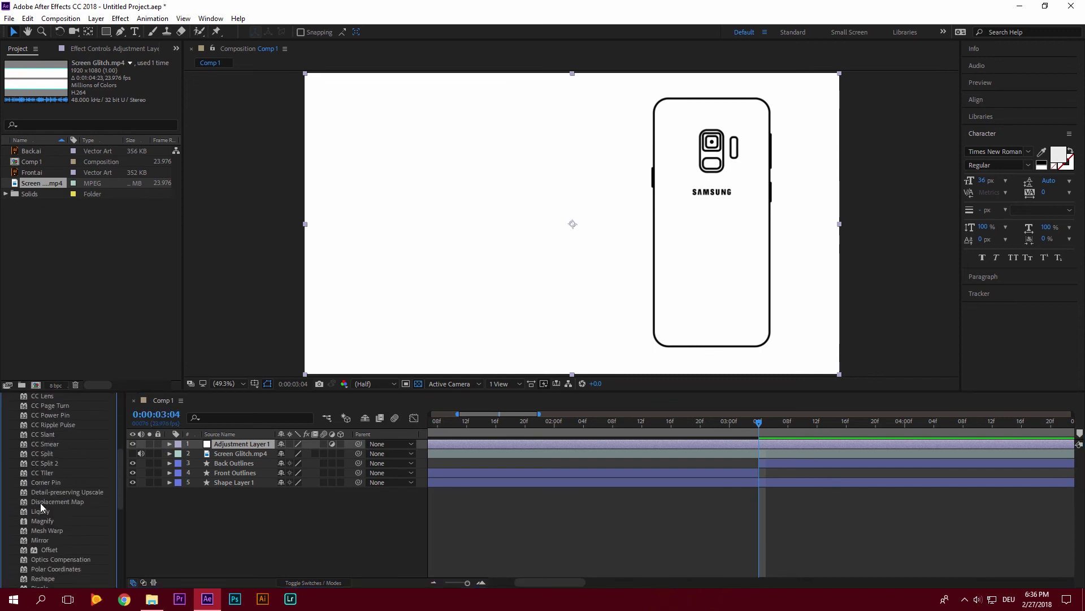
{"action": "scroll", "coordinate": [40, 503], "scroll_direction": "down", "scroll_amount": 1}
{"action": "left_click_drag", "start_coordinate": [65, 482], "coordinate": [226, 442]}
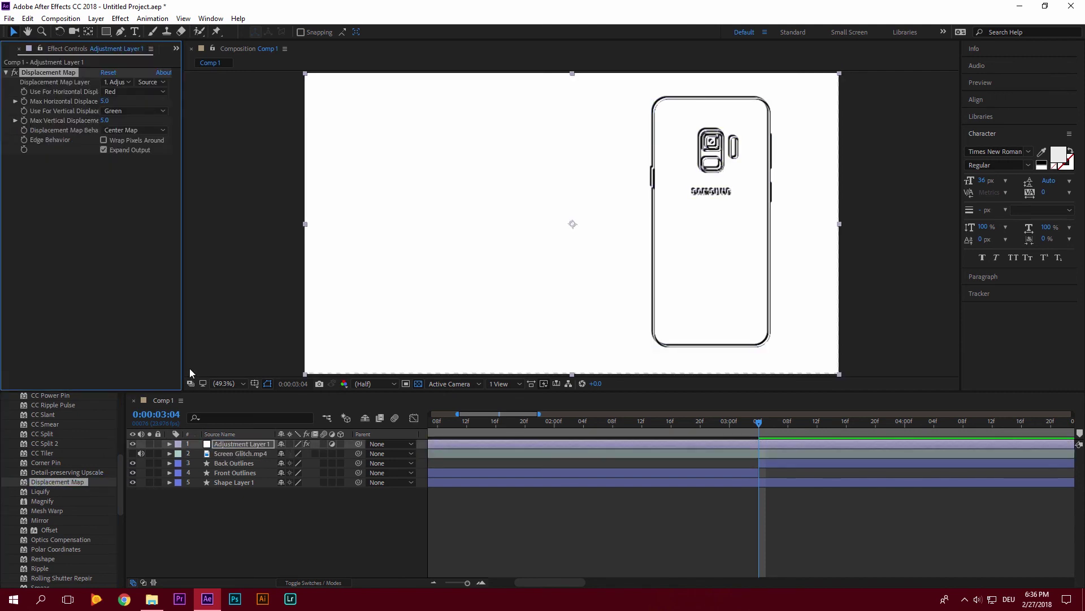
{"action": "left_click", "coordinate": [126, 83]}
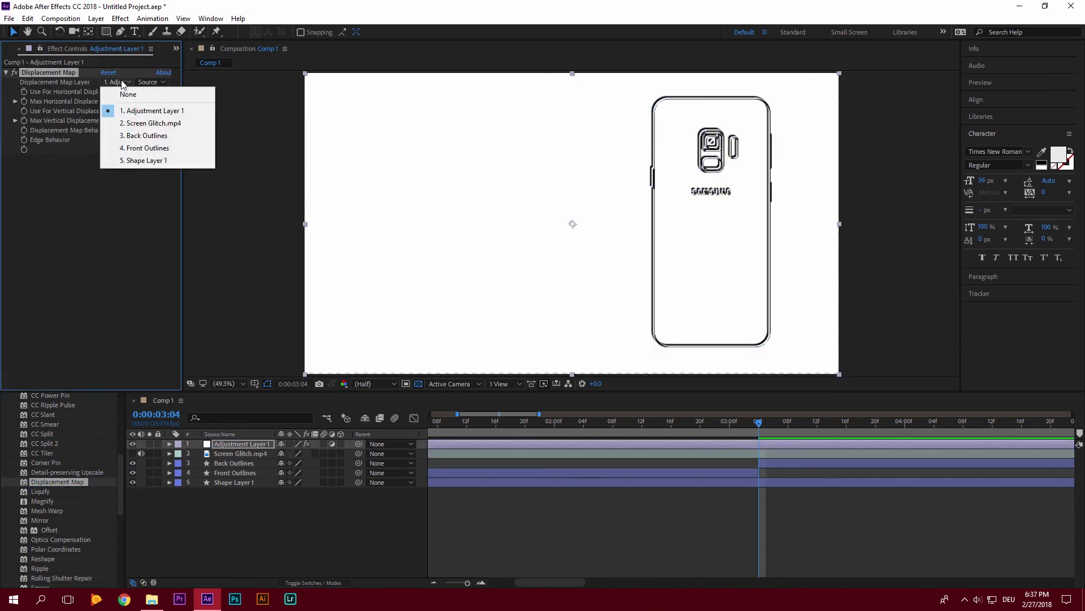
{"action": "left_click", "coordinate": [169, 123]}
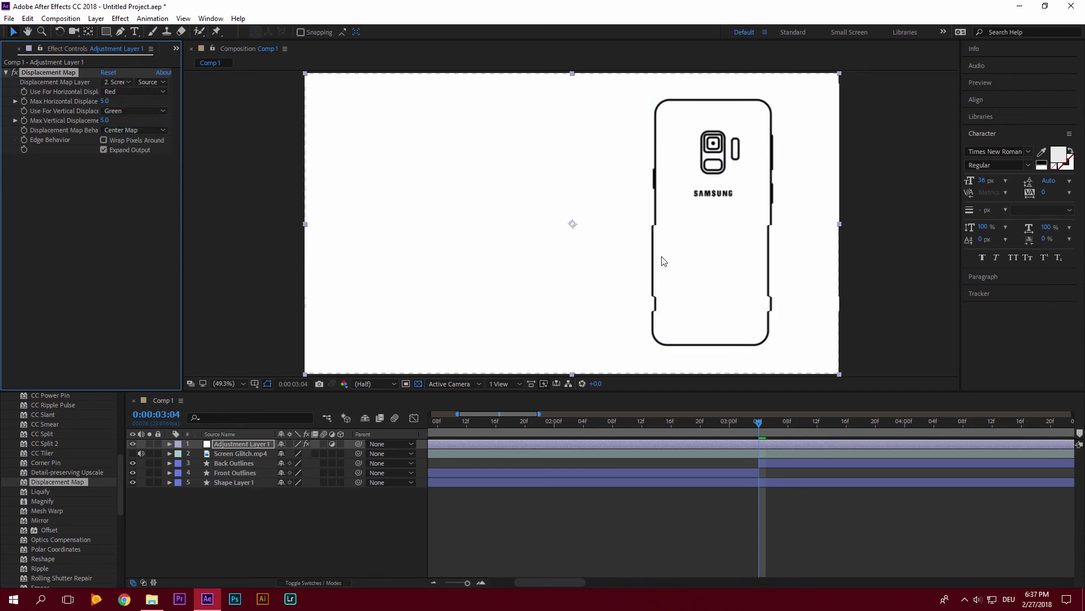
Step: Trim the adjustment layer around the phone switch so it runs from 0:00:03:00 to 0:00:03:08
{"action": "left_click", "coordinate": [429, 443]}
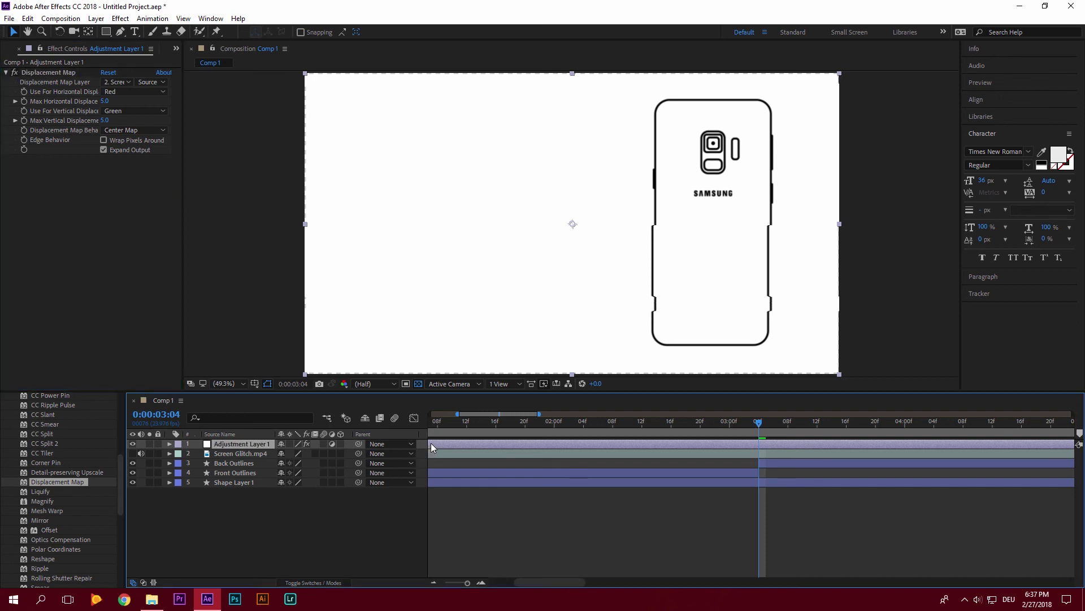
{"action": "left_click_drag", "start_coordinate": [672, 434], "coordinate": [957, 446]}
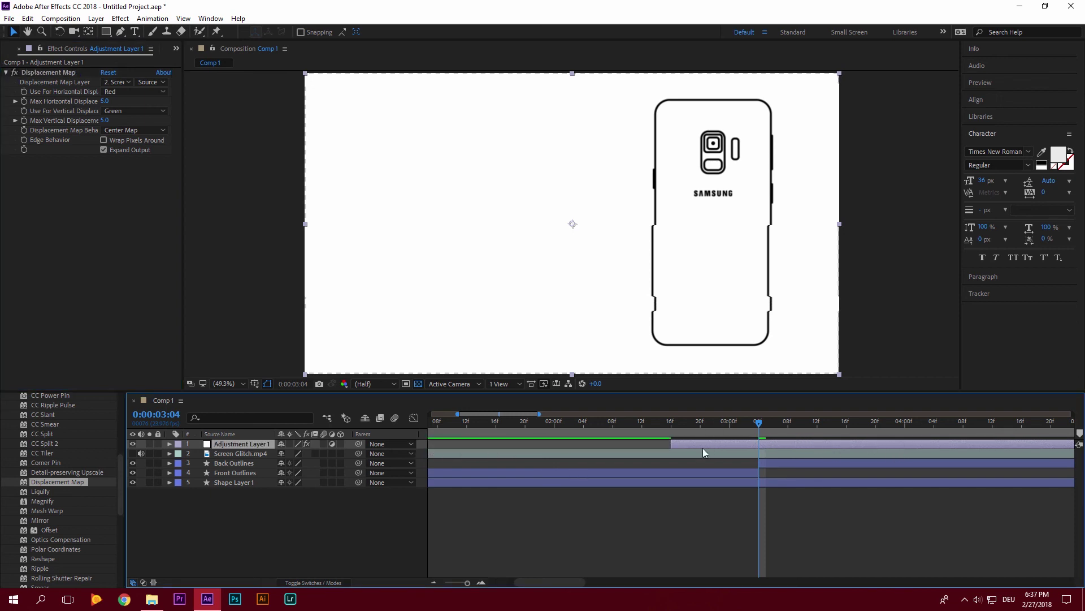
{"action": "left_click_drag", "start_coordinate": [467, 583], "coordinate": [445, 582]}
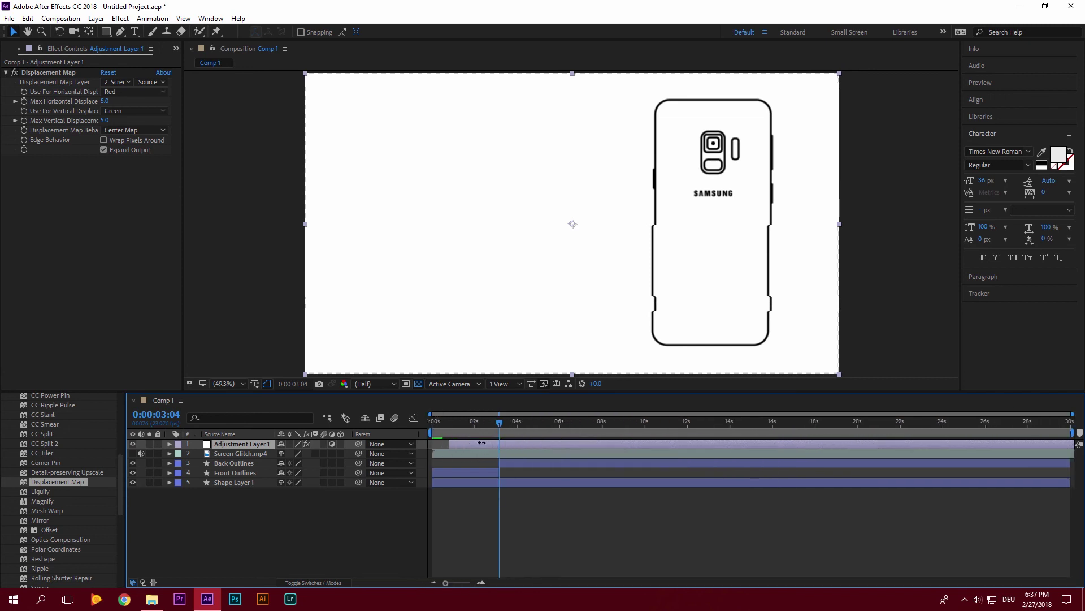
{"action": "mouse_move", "coordinate": [482, 442]}
{"action": "left_mouse_down"}
{"action": "mouse_move", "coordinate": [548, 444]}
{"action": "mouse_move", "coordinate": [494, 443]}
{"action": "left_mouse_up"}
{"action": "left_click_drag", "start_coordinate": [1039, 450], "coordinate": [492, 444]}
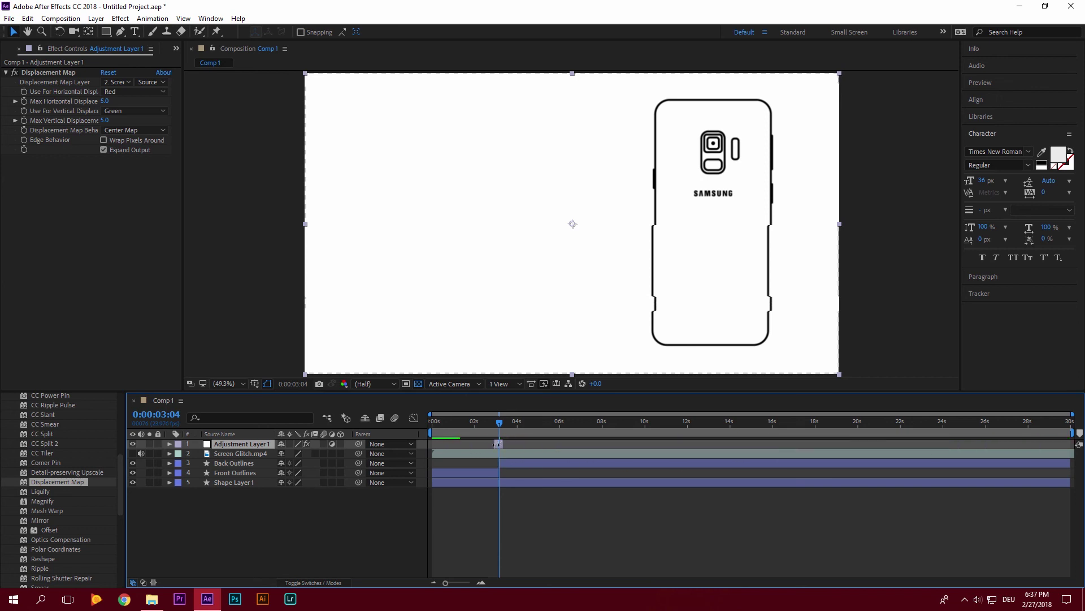
{"action": "left_click_drag", "start_coordinate": [446, 583], "coordinate": [469, 582]}
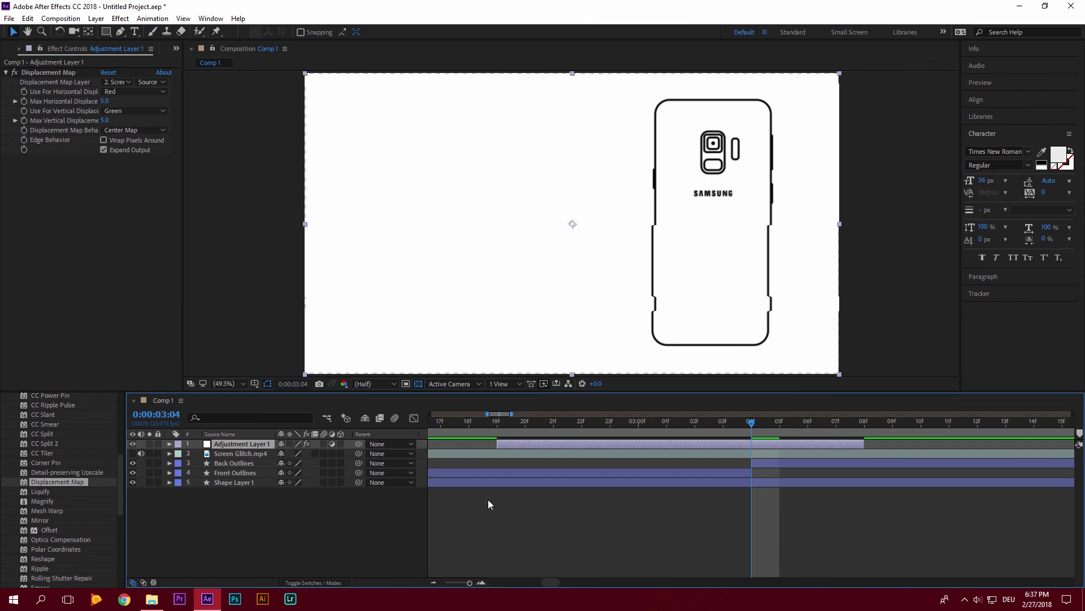
{"action": "left_click_drag", "start_coordinate": [498, 446], "coordinate": [667, 444]}
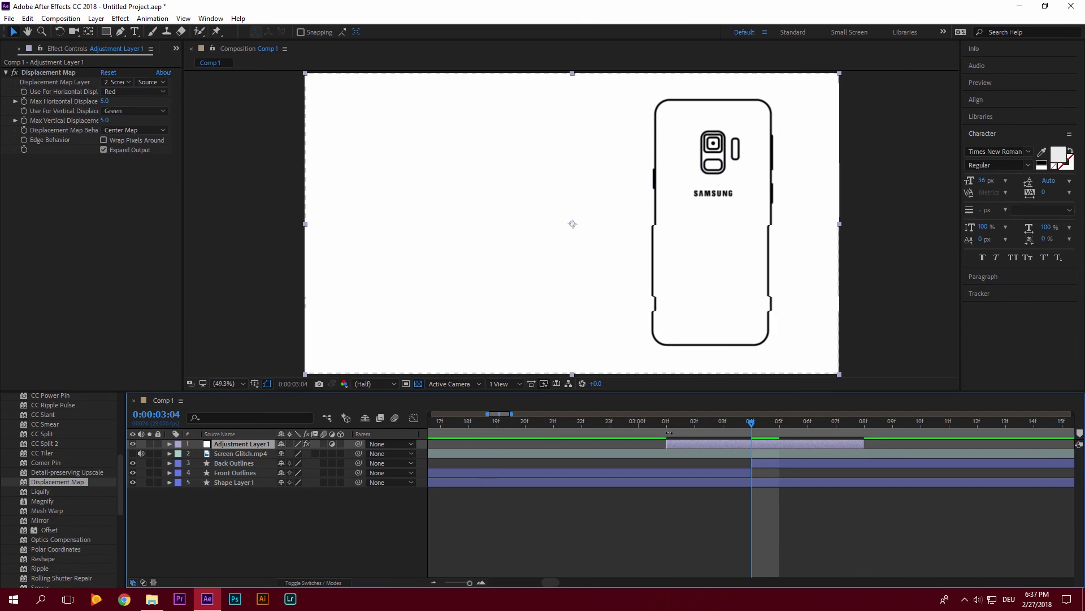
{"action": "left_click_drag", "start_coordinate": [668, 441], "coordinate": [640, 442]}
Step: Preview the glitch transition between the front and back outlines from 0:00:02:22, and scrub to 0:00:04:15
{"action": "left_click_drag", "start_coordinate": [718, 421], "coordinate": [573, 443]}
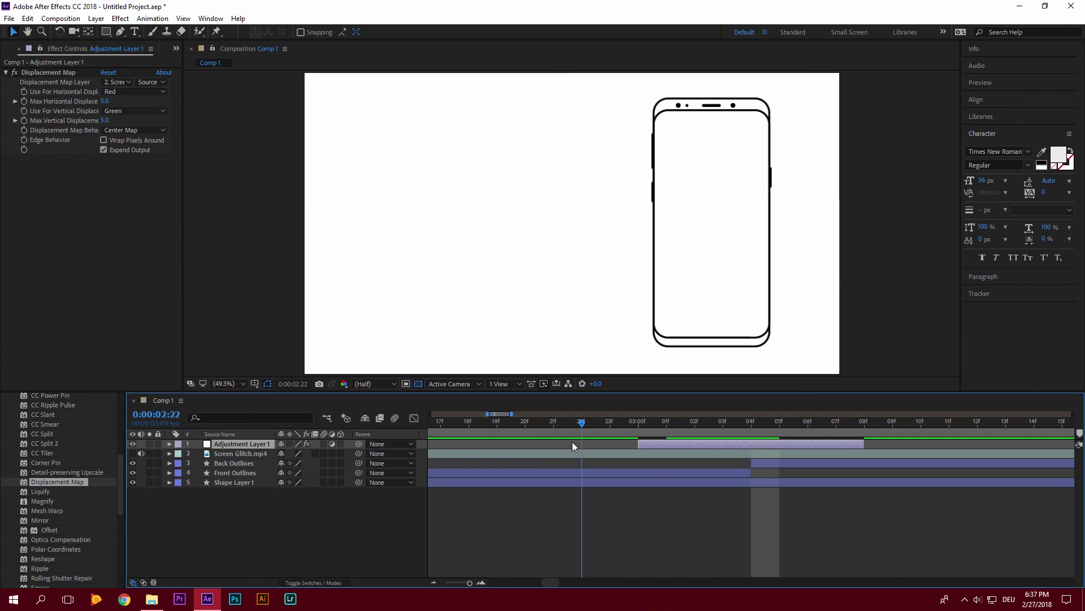
{"action": "left_click", "coordinate": [502, 541]}
{"action": "key", "text": "space"}
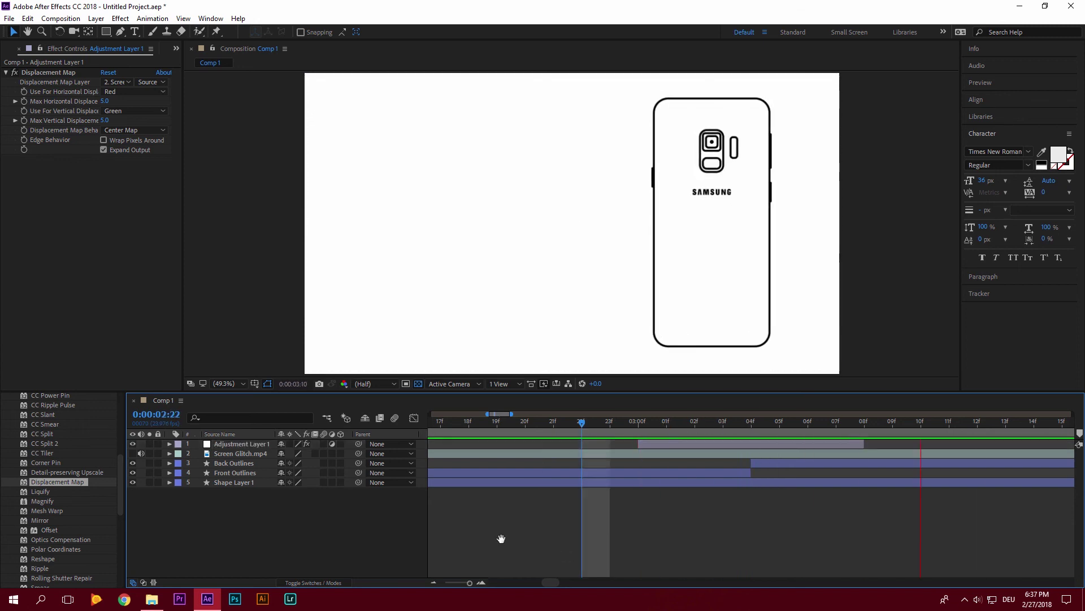
{"action": "left_click_drag", "start_coordinate": [583, 424], "coordinate": [895, 438]}
{"action": "left_click_drag", "start_coordinate": [468, 583], "coordinate": [462, 585]}
{"action": "left_click_drag", "start_coordinate": [592, 426], "coordinate": [604, 429]}
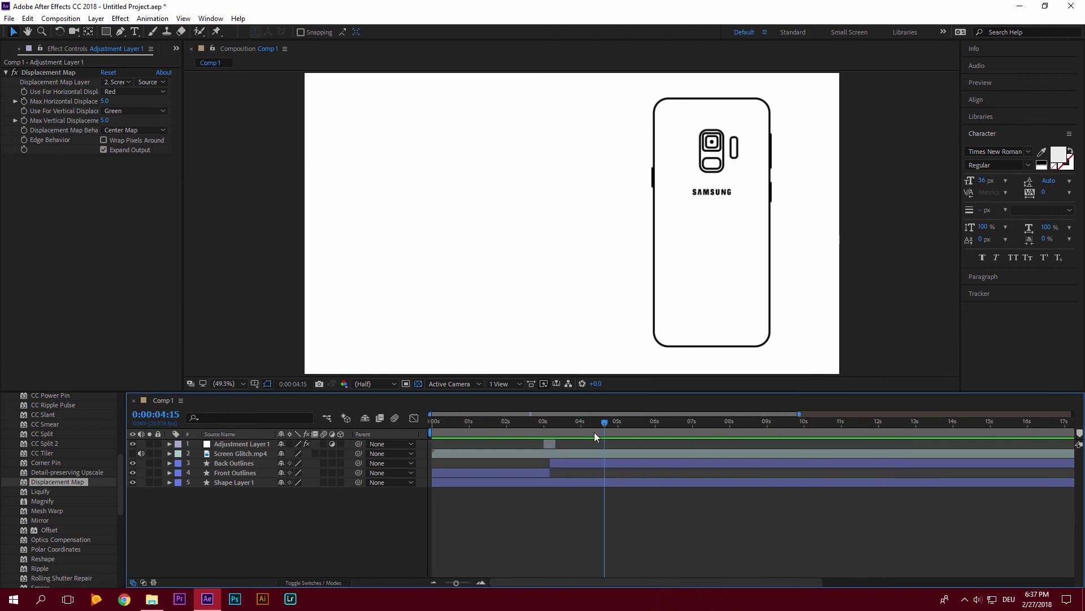
Step: Add Trim Paths to the contents of the Back Outlines layer and reveal its properties
{"action": "left_click", "coordinate": [169, 463]}
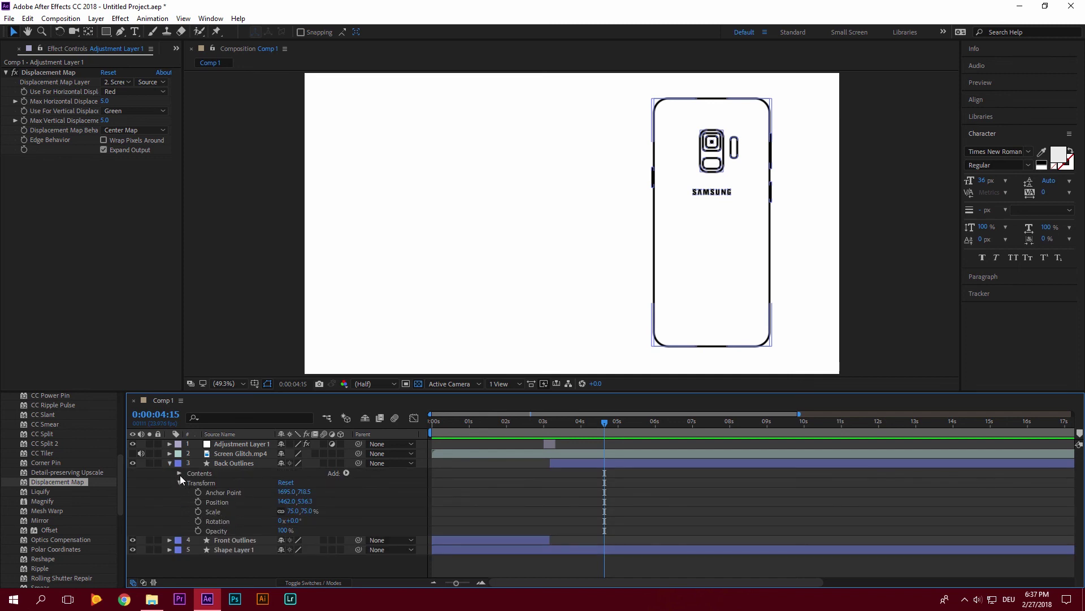
{"action": "left_click", "coordinate": [178, 472]}
{"action": "left_click", "coordinate": [178, 444]}
{"action": "left_click", "coordinate": [345, 473]}
{"action": "left_click", "coordinate": [390, 410]}
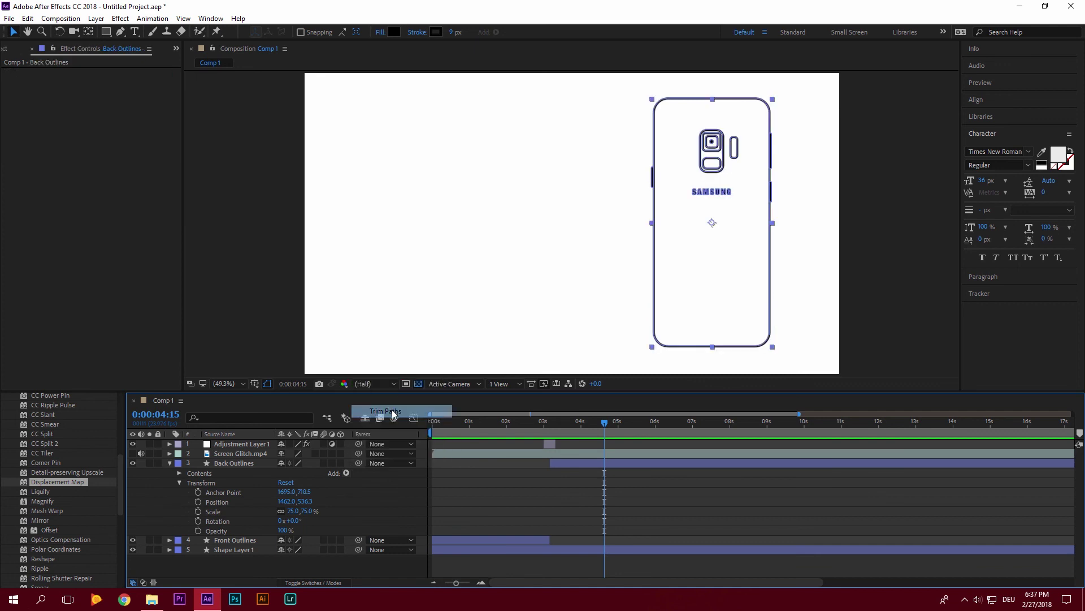
{"action": "left_click", "coordinate": [189, 573]}
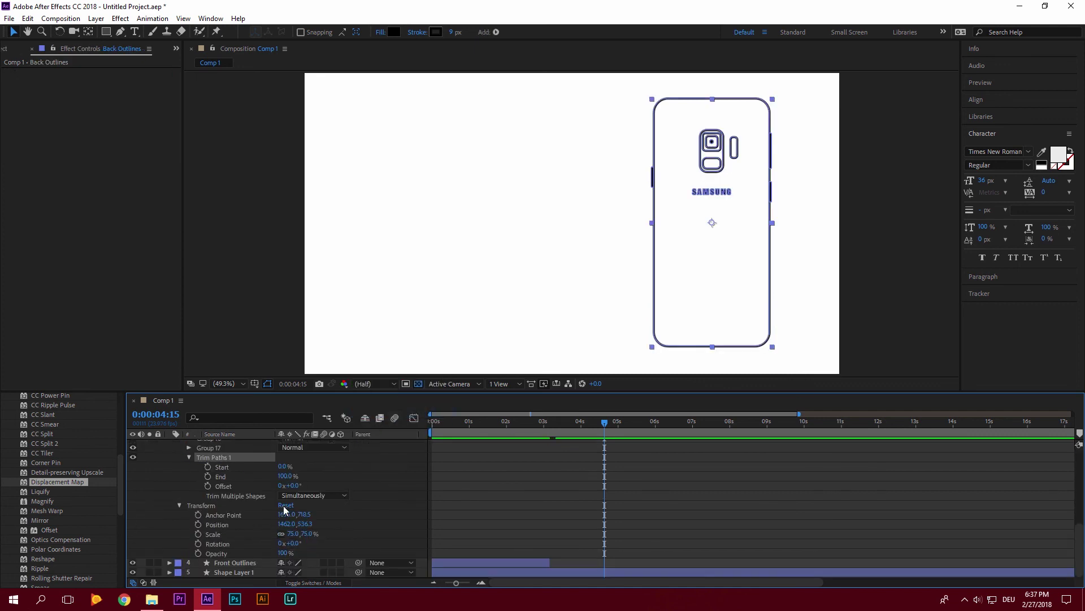
Step: Keyframe the Back Outlines Trim Paths End from 100% at 0:00:04:15 to 0% at 0:00:05:02
{"action": "left_click", "coordinate": [208, 476]}
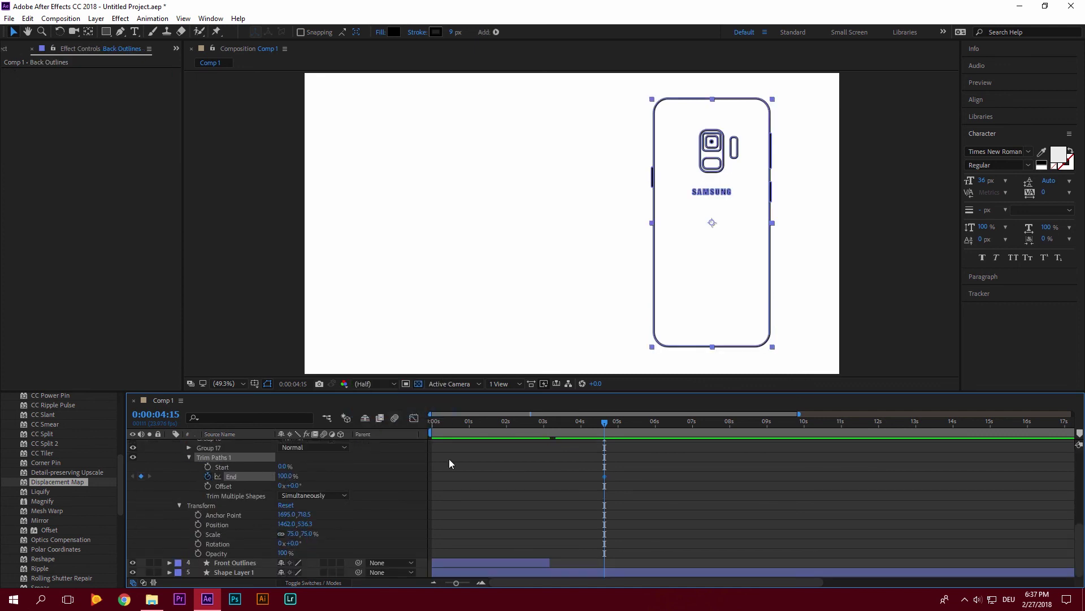
{"action": "left_click_drag", "start_coordinate": [614, 424], "coordinate": [621, 425]}
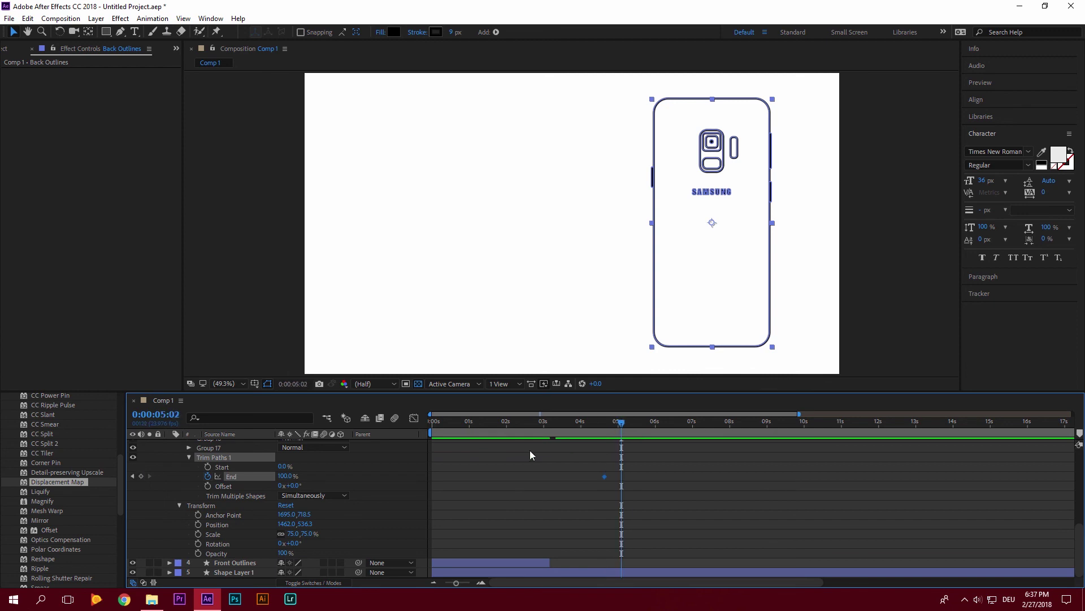
{"action": "left_click_drag", "start_coordinate": [289, 484], "coordinate": [220, 485]}
Step: Apply Easy Ease to both End keyframes of the Back Outlines Trim Paths
{"action": "left_click_drag", "start_coordinate": [583, 462], "coordinate": [628, 494]}
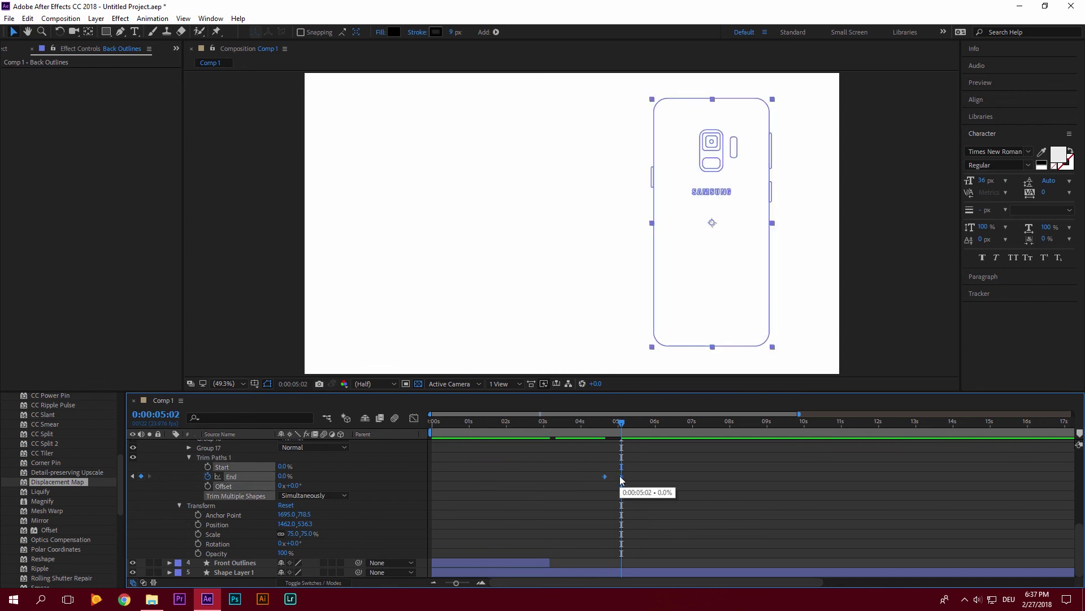
{"action": "right_click", "coordinate": [621, 480]}
{"action": "mouse_move", "coordinate": [673, 472]}
{"action": "left_click", "coordinate": [792, 492]}
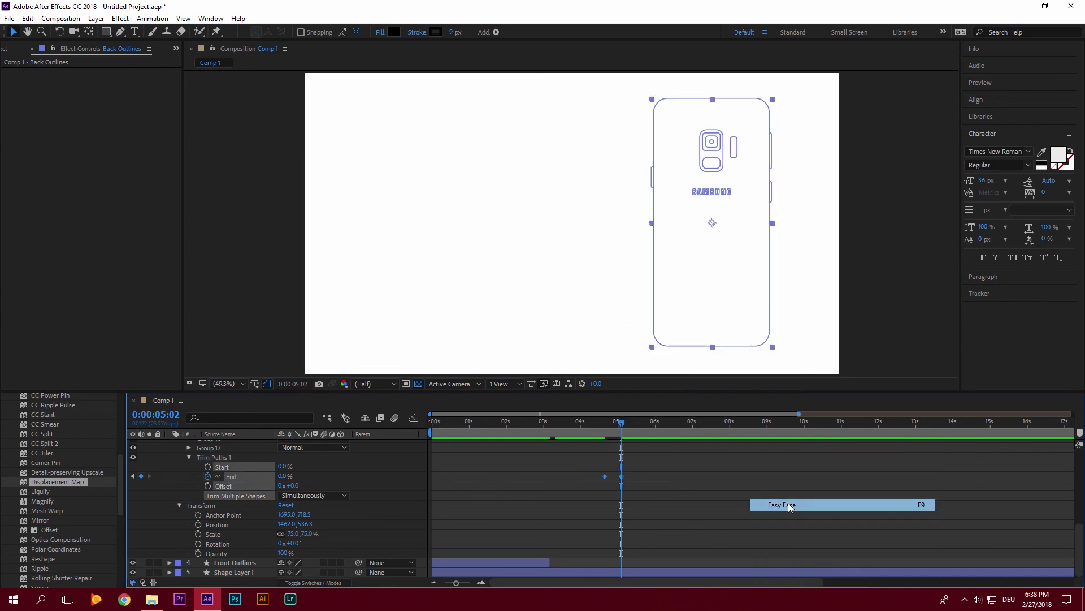
Step: Reshape the End speed graph of Back Outlines into a narrow, steep peak midway between the two keyframes
{"action": "left_click", "coordinate": [412, 419]}
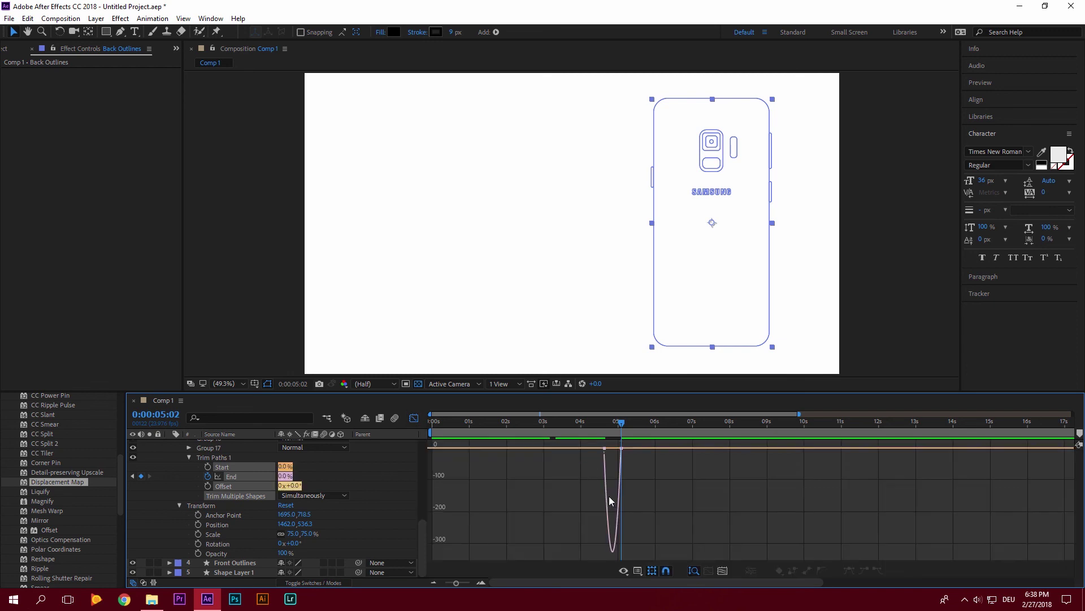
{"action": "left_click", "coordinate": [609, 500]}
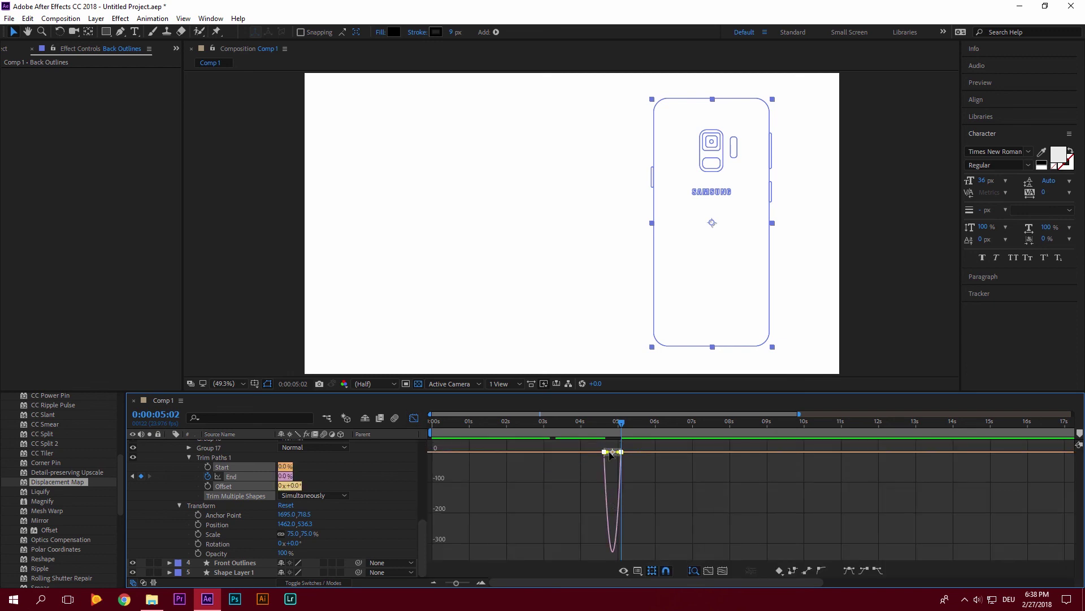
{"action": "left_click_drag", "start_coordinate": [611, 454], "coordinate": [613, 450]}
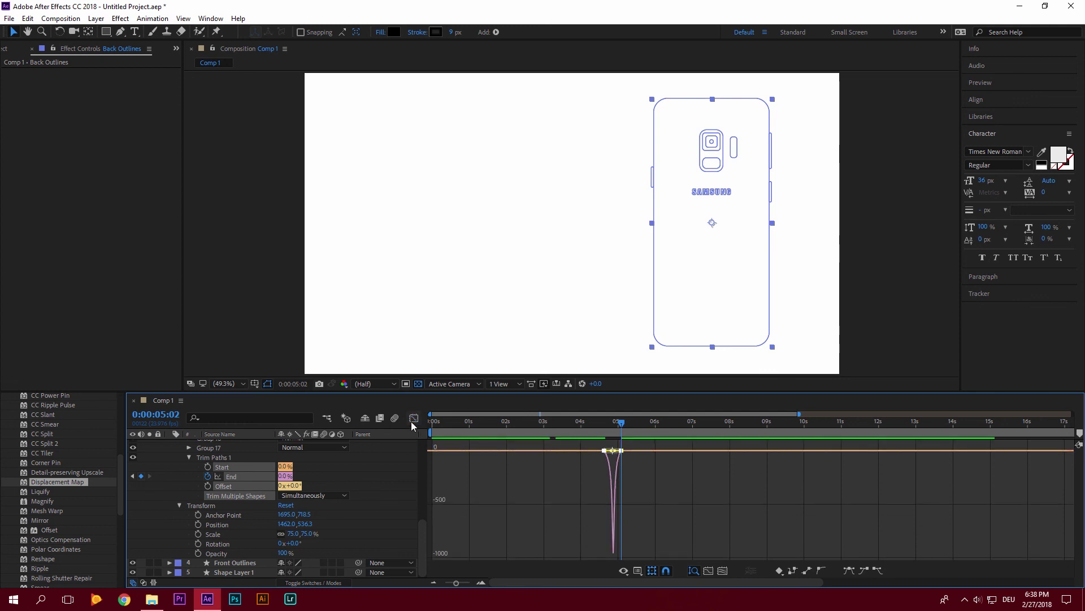
{"action": "left_click", "coordinate": [412, 420]}
Step: Preview the whole animation from 0:00:00:00, and scrub to 0:00:03:21
{"action": "left_click_drag", "start_coordinate": [511, 426], "coordinate": [366, 469]}
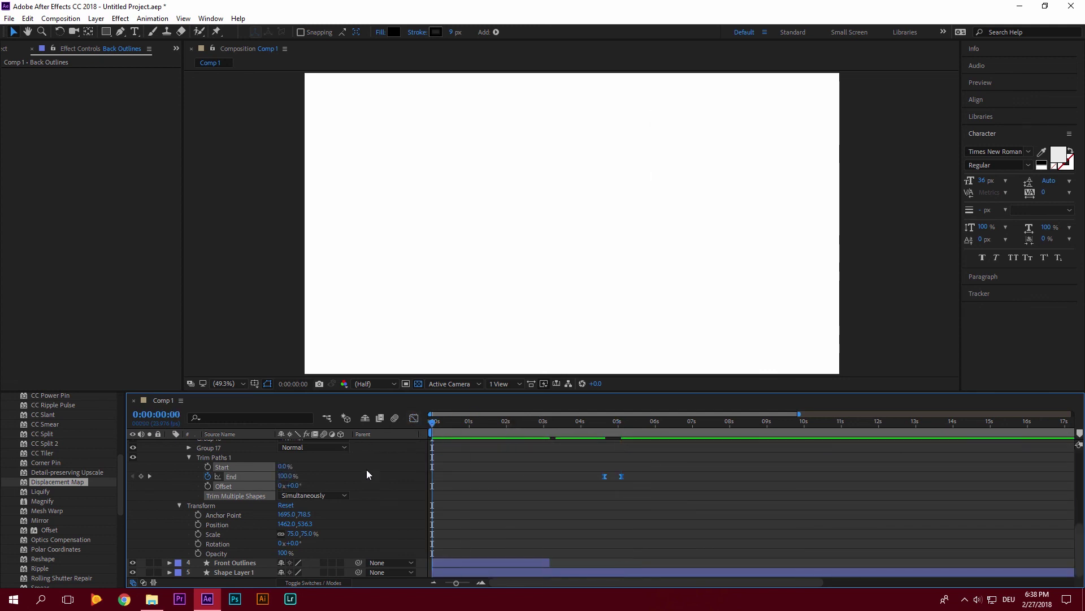
{"action": "key", "text": "space"}
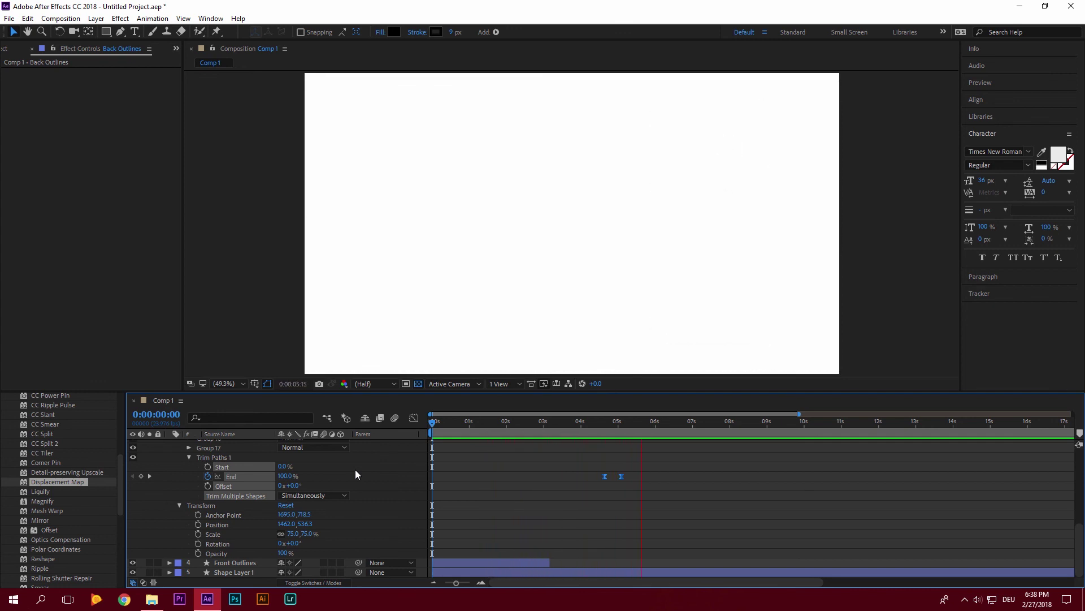
{"action": "key", "text": "space"}
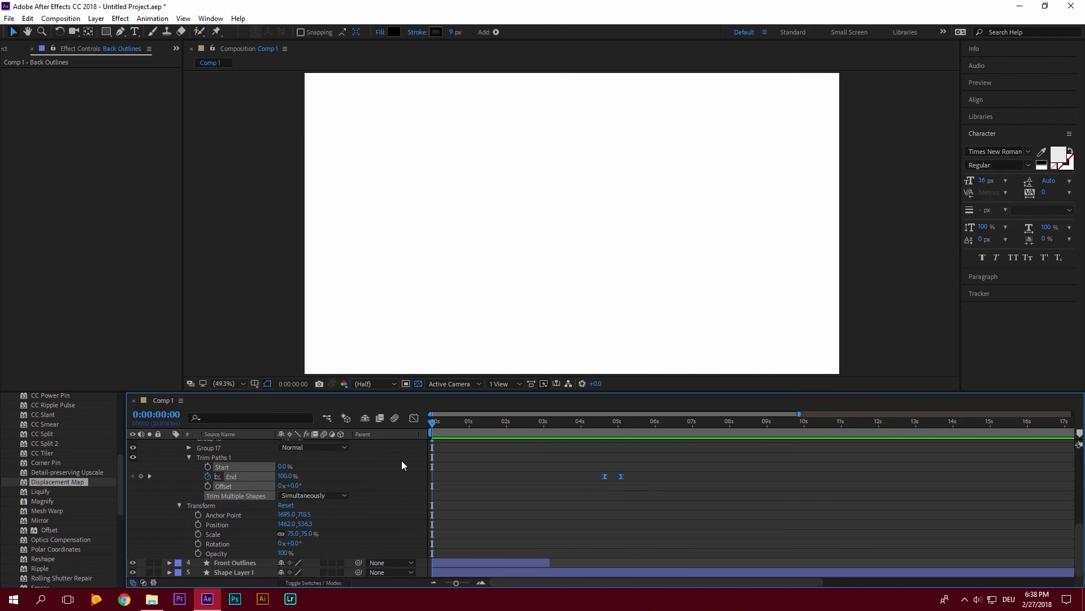
{"action": "left_click_drag", "start_coordinate": [432, 423], "coordinate": [403, 435]}
{"action": "key", "text": "space"}
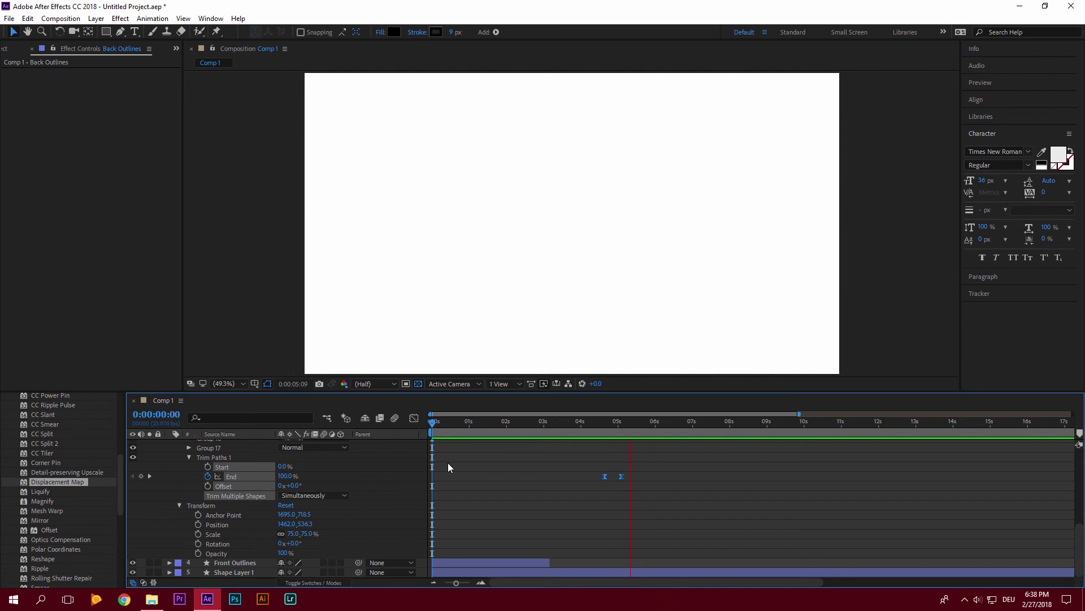
{"action": "mouse_move", "coordinate": [502, 428]}
{"action": "left_mouse_down"}
{"action": "mouse_move", "coordinate": [469, 430]}
{"action": "mouse_move", "coordinate": [621, 423]}
{"action": "mouse_move", "coordinate": [576, 434]}
{"action": "left_mouse_up"}
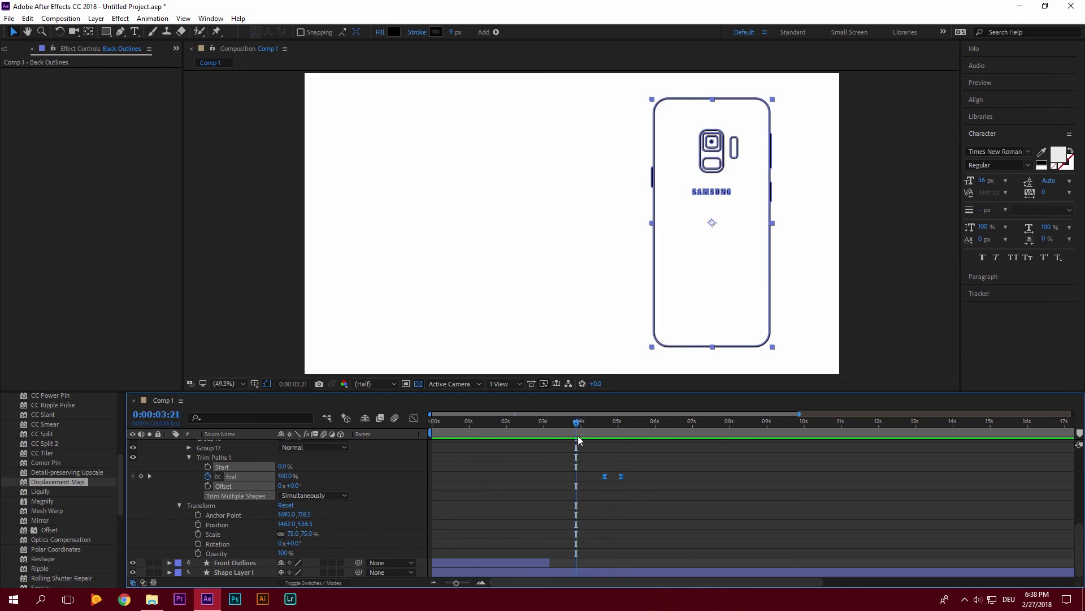